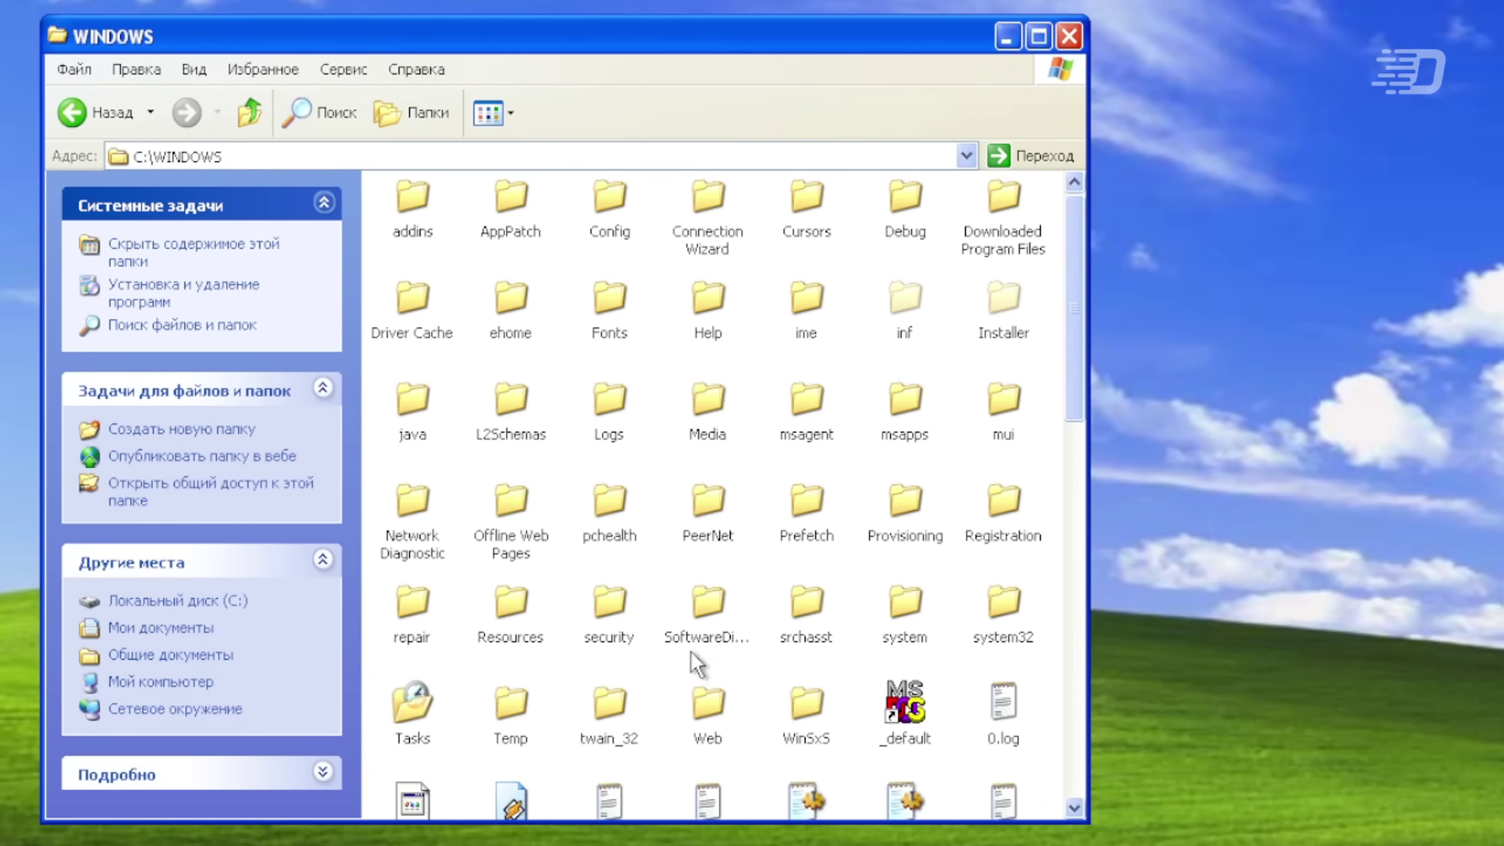
- Open the system32 folder inside C:\WINDOWS and select ntoskrnl.exe
{"action": "double_click", "coordinate": [977, 607]}
{"action": "scroll", "coordinate": [741, 427], "scroll_direction": "down", "scroll_amount": 20}
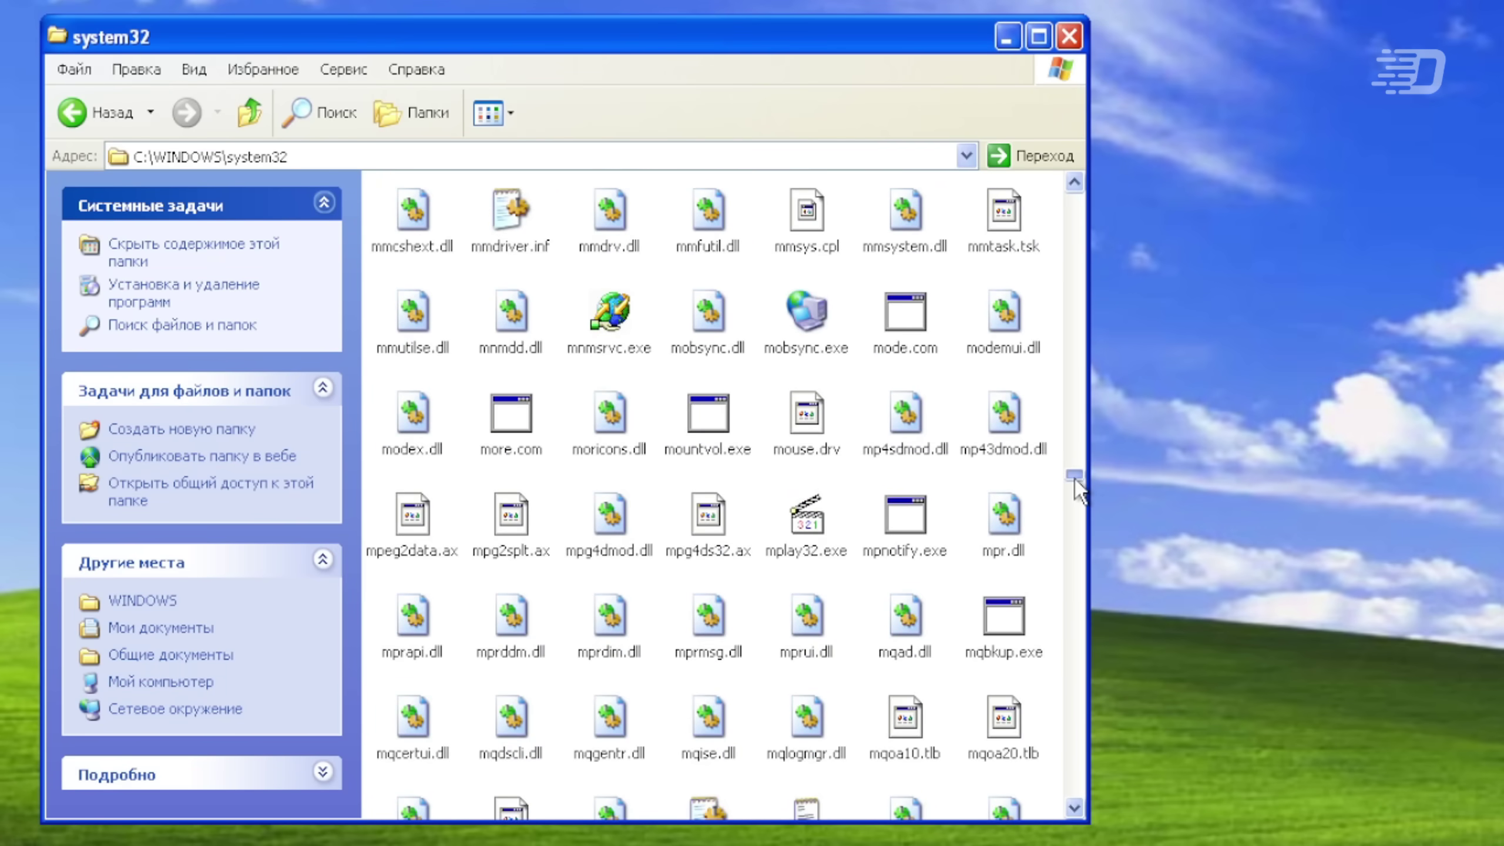
{"action": "scroll", "coordinate": [781, 453], "scroll_direction": "down", "scroll_amount": 15}
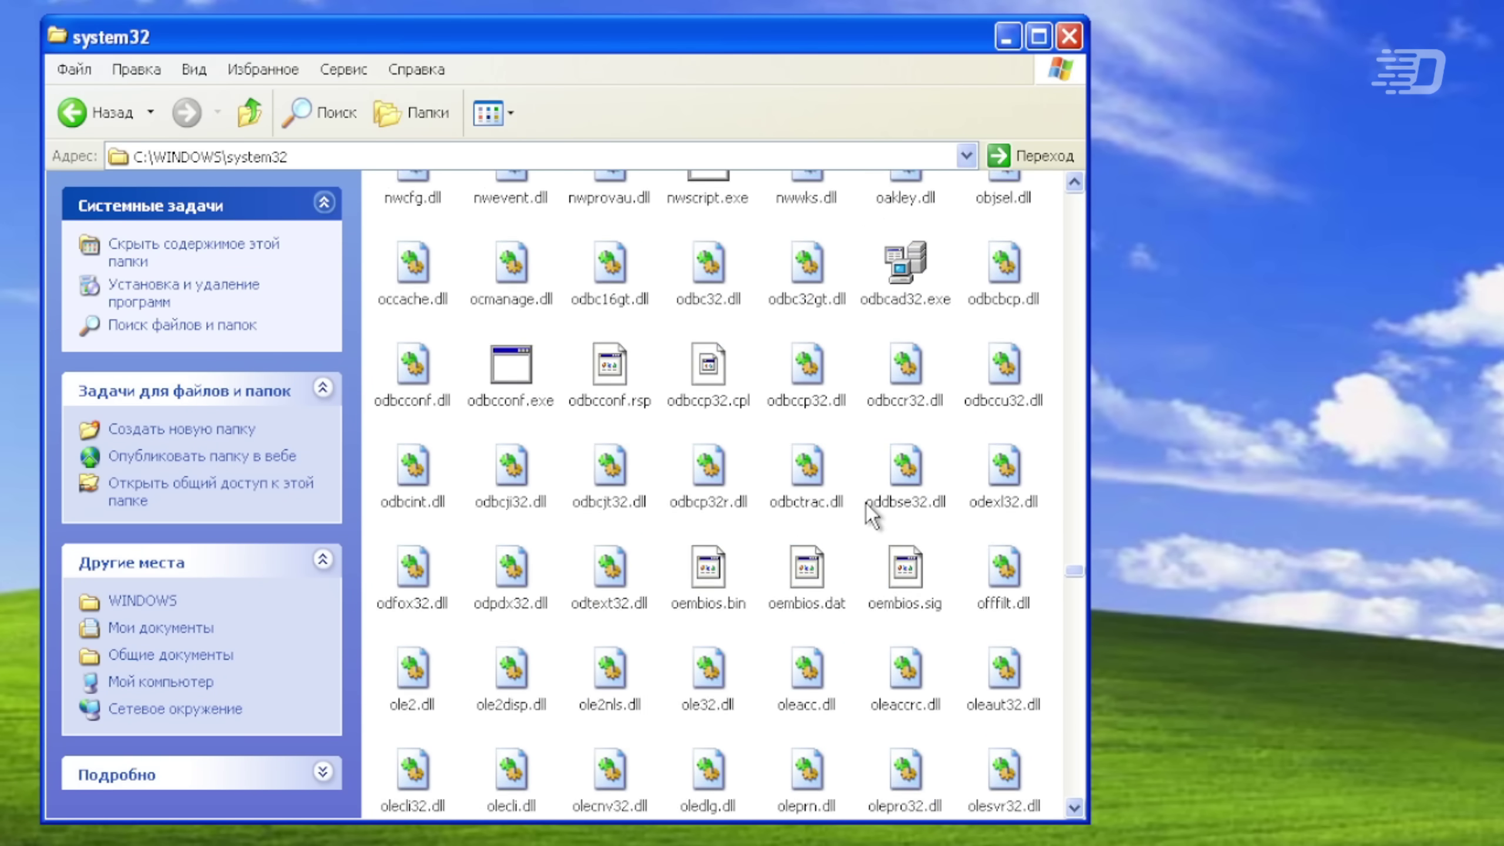
{"action": "left_click", "coordinate": [511, 569]}
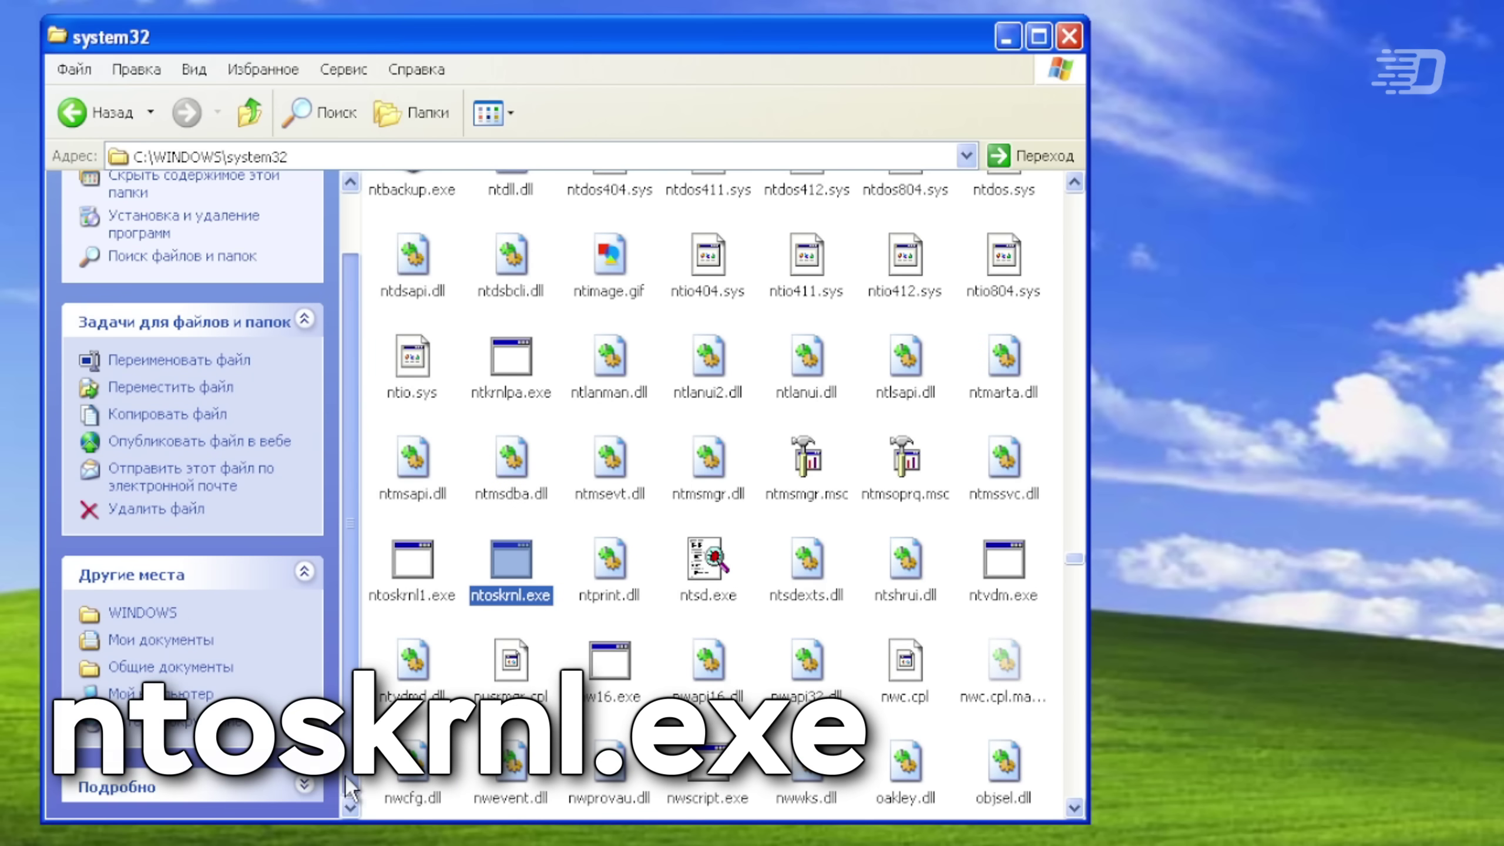
- Expand the file details section, inspect the details of ntoskrnl.exe, and close the folder window
{"action": "left_click", "coordinate": [303, 783]}
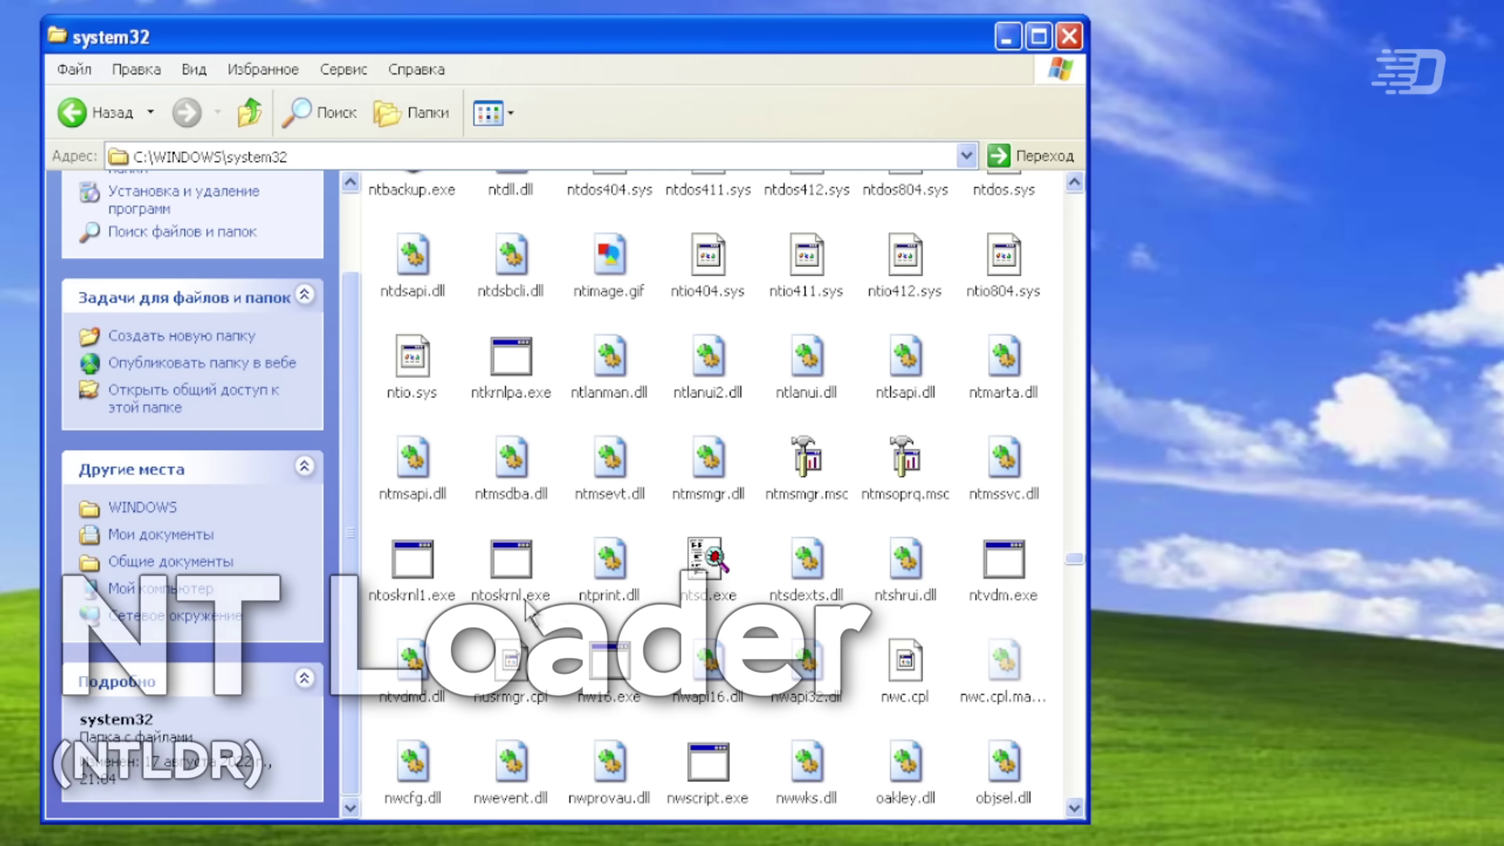
{"action": "left_click", "coordinate": [599, 574]}
{"action": "left_click", "coordinate": [511, 559]}
{"action": "scroll", "coordinate": [320, 728], "scroll_direction": "down", "scroll_amount": 2}
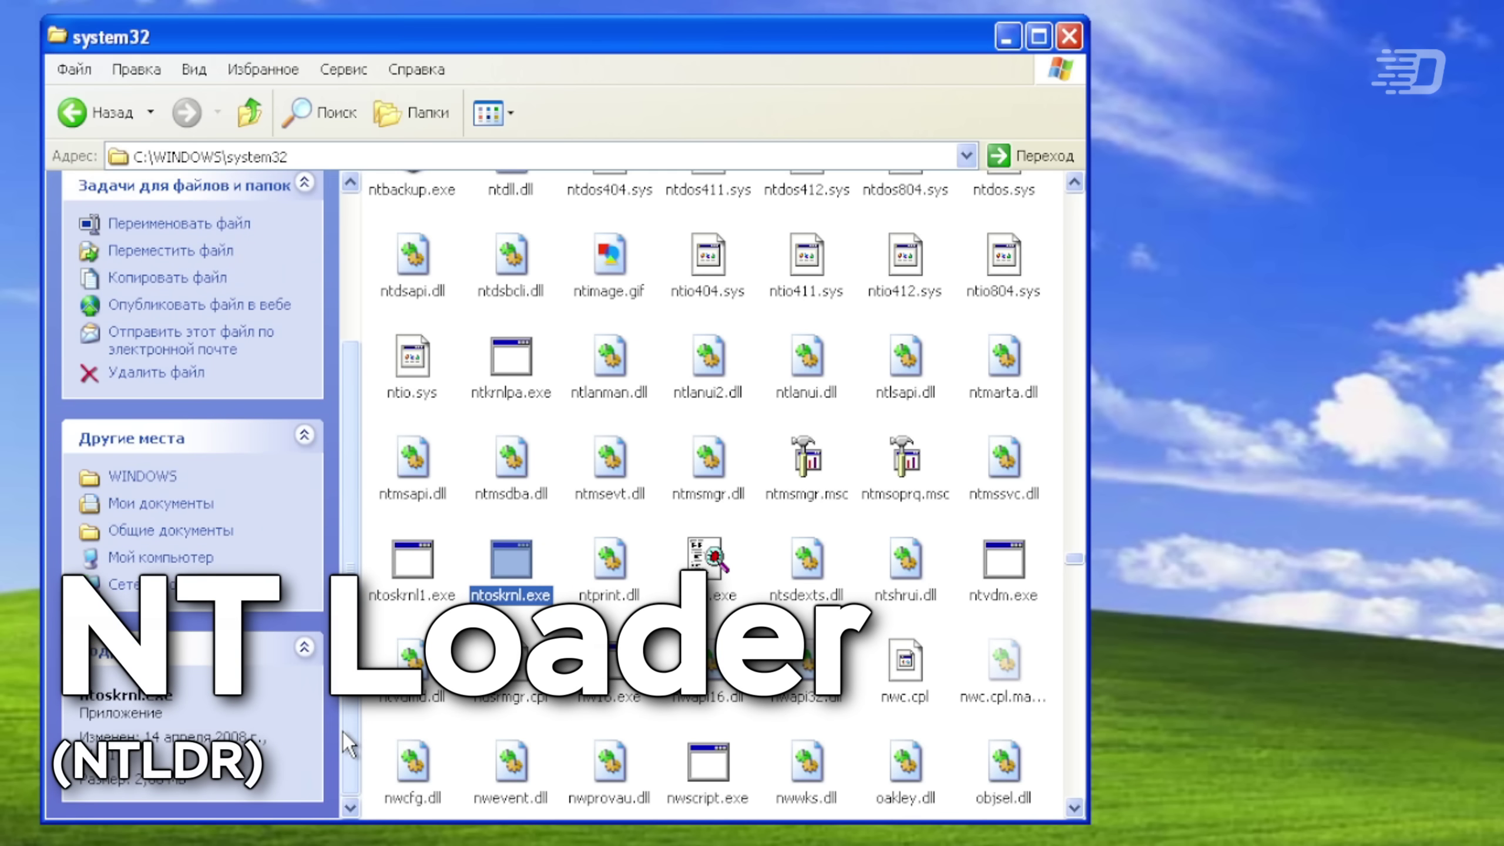
{"action": "left_click", "coordinate": [1068, 37]}
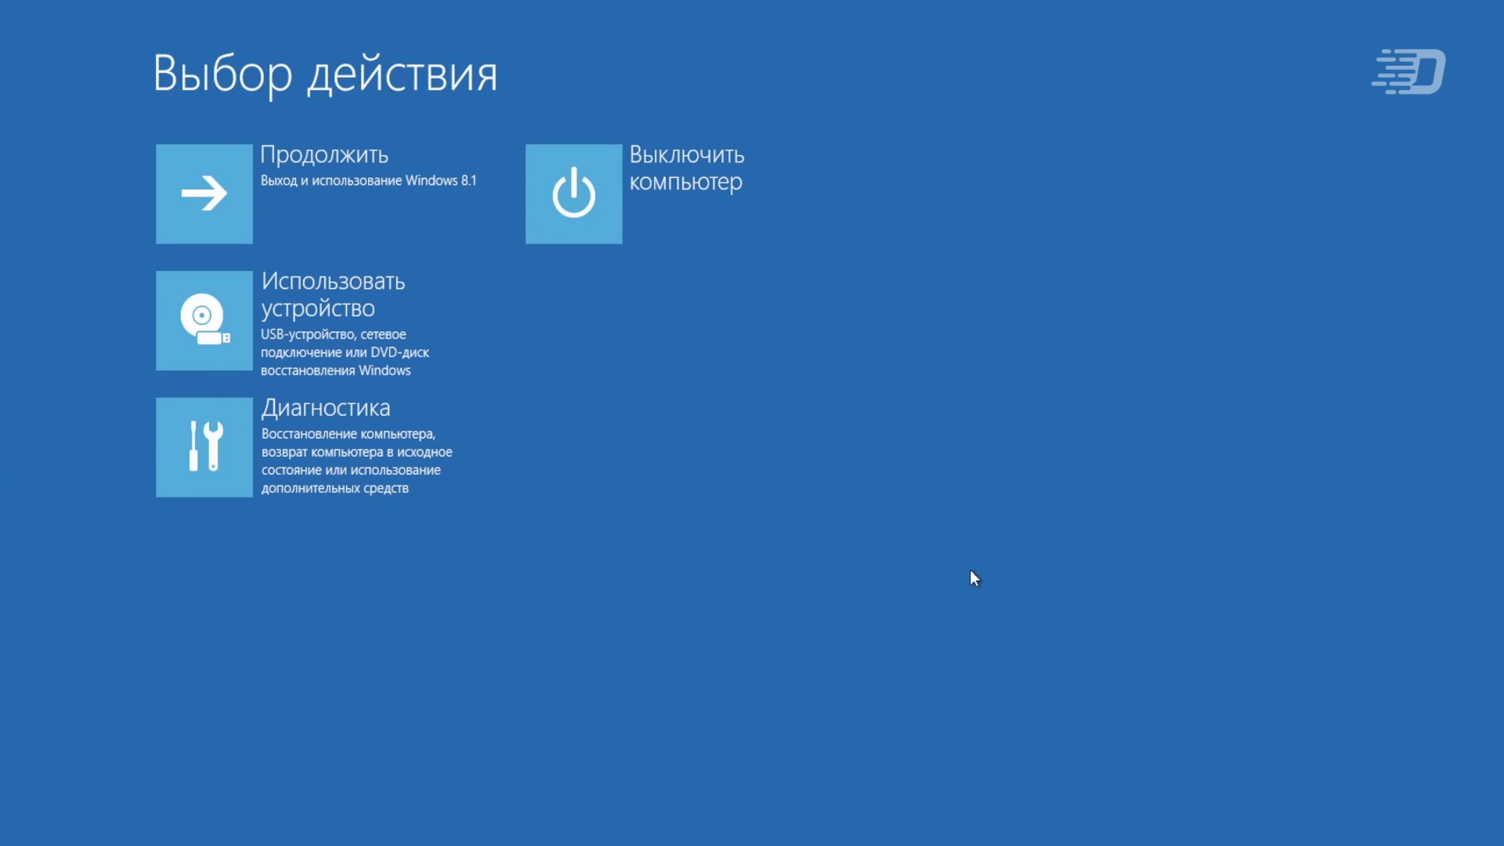
- Open the additional parameters under Диагностика and run ver in the recovery command prompt
{"action": "left_click", "coordinate": [336, 436]}
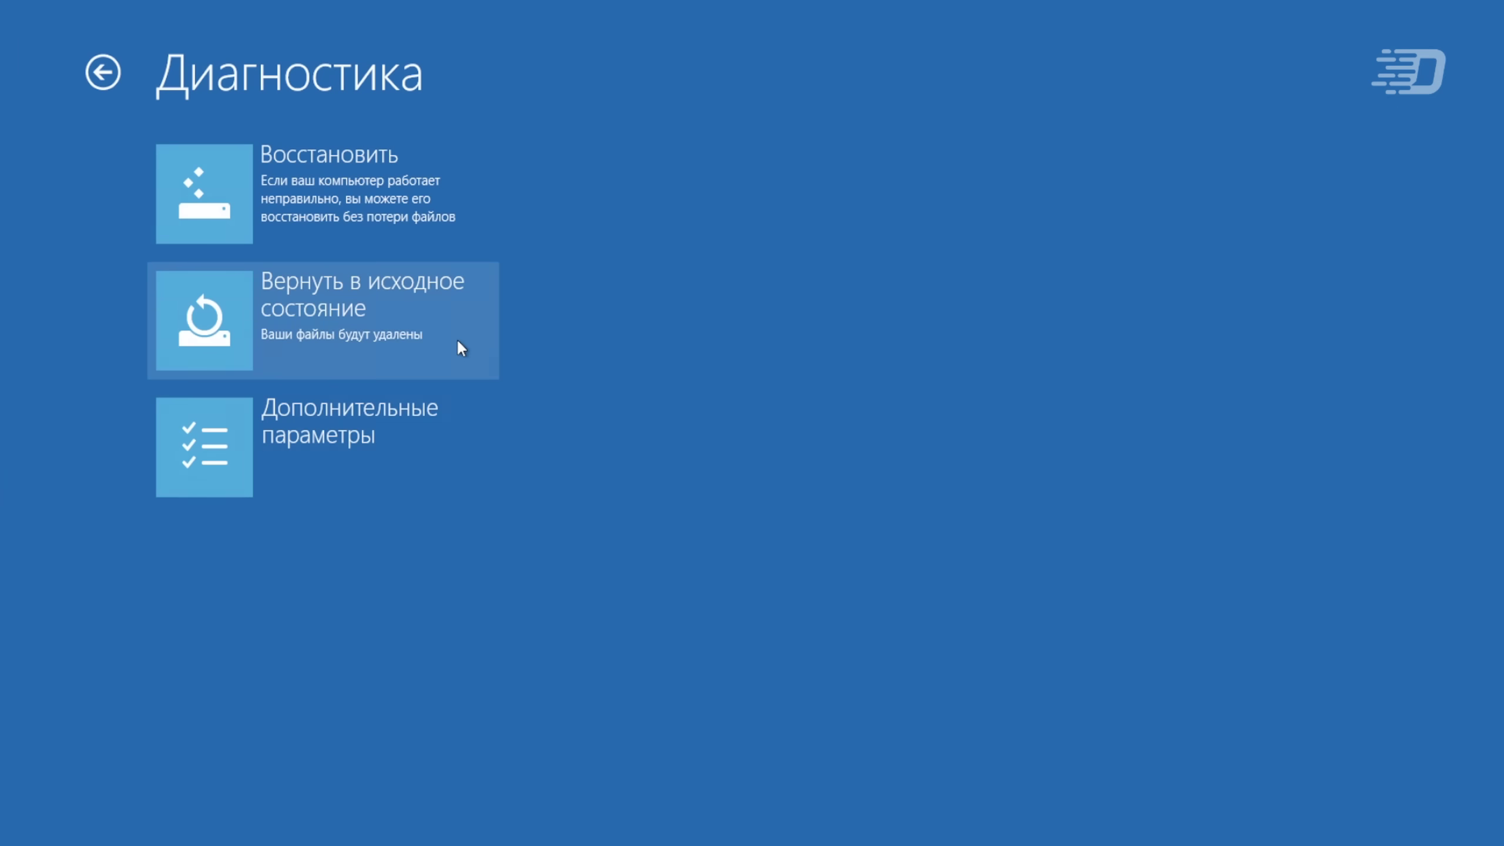
{"action": "left_click", "coordinate": [335, 438]}
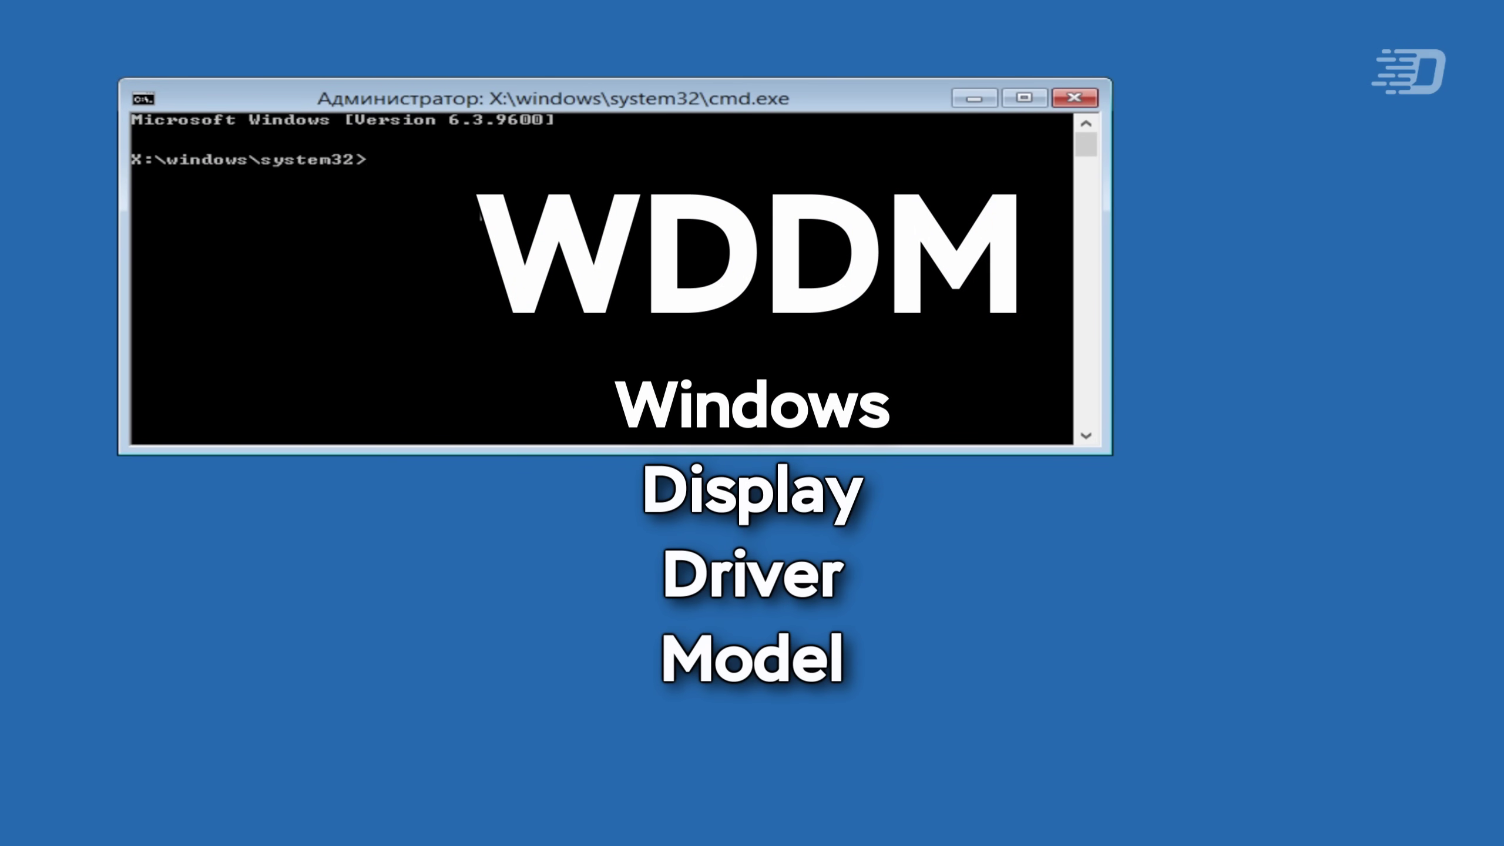
{"action": "type", "text": "мук"}
{"action": "key", "text": "Return"}
{"action": "type", "text": "ver"}
{"action": "key", "text": "Return"}
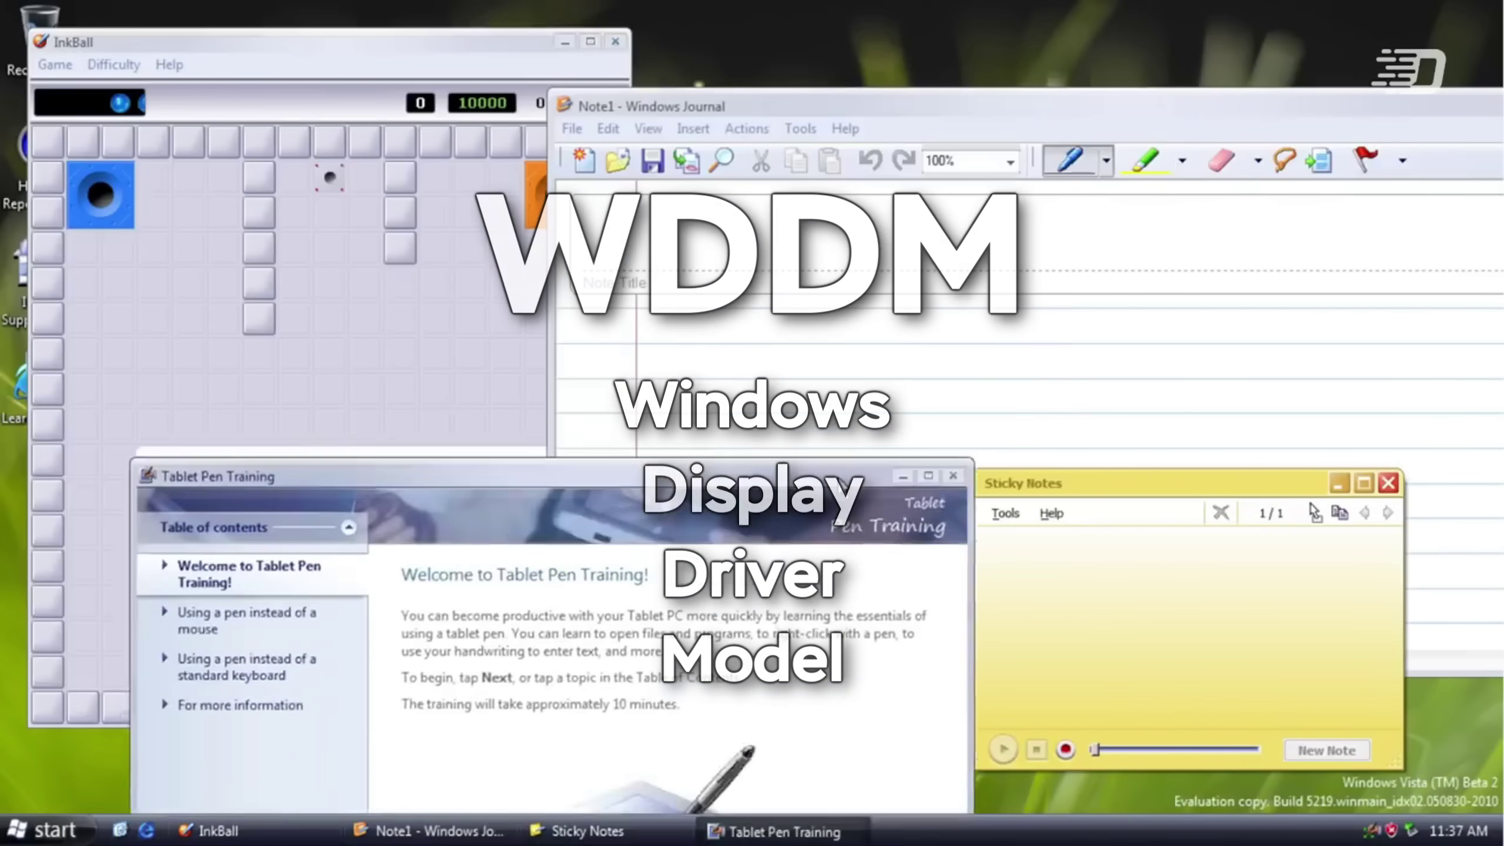
- Run winver and notepad from the recovery command prompt in X:\windows\system32
{"action": "type", "text": "winver"}
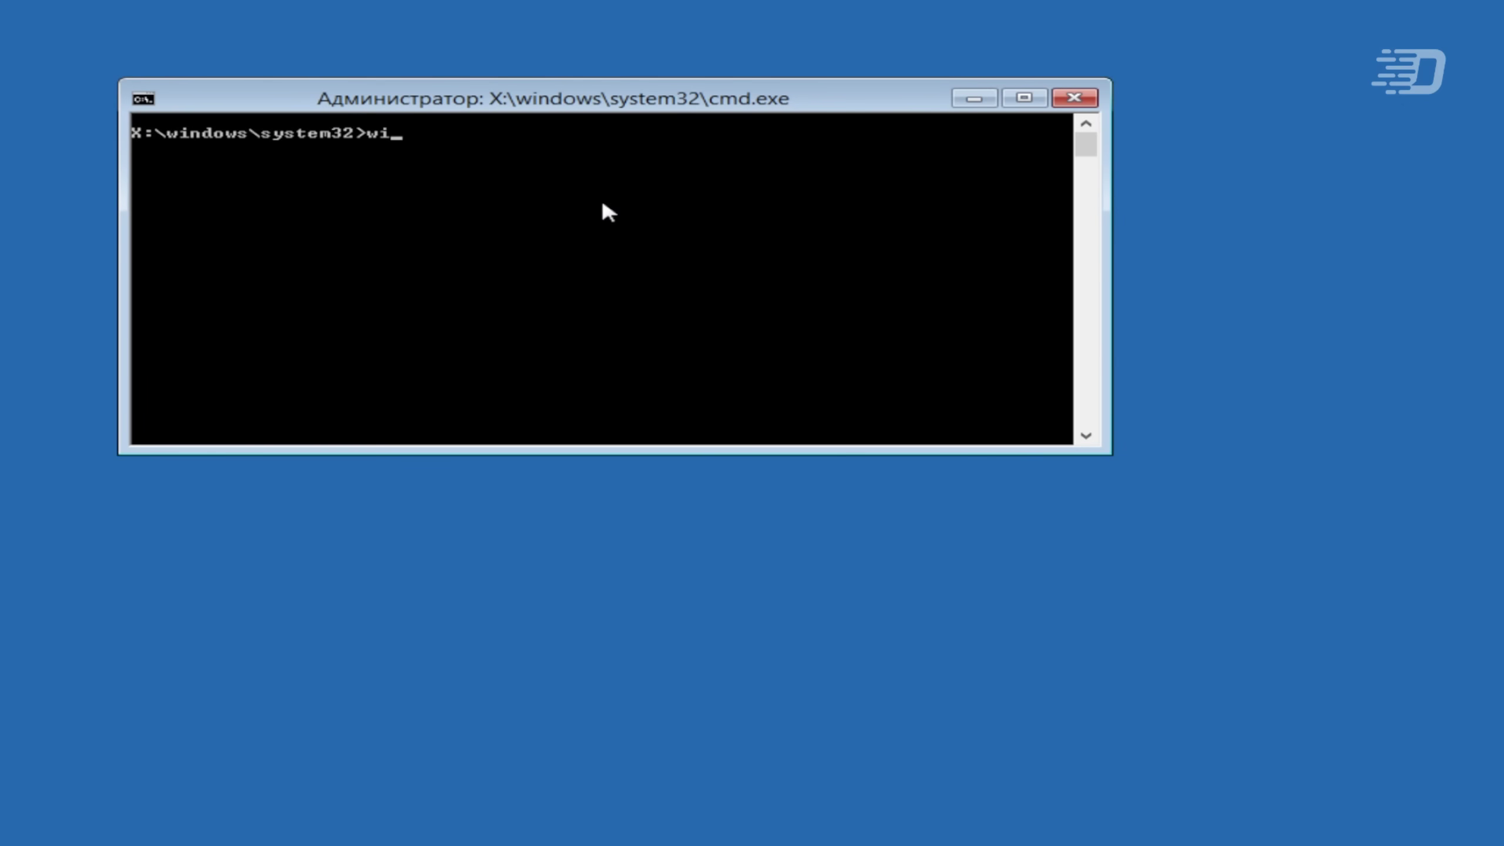
{"action": "key", "text": "Return"}
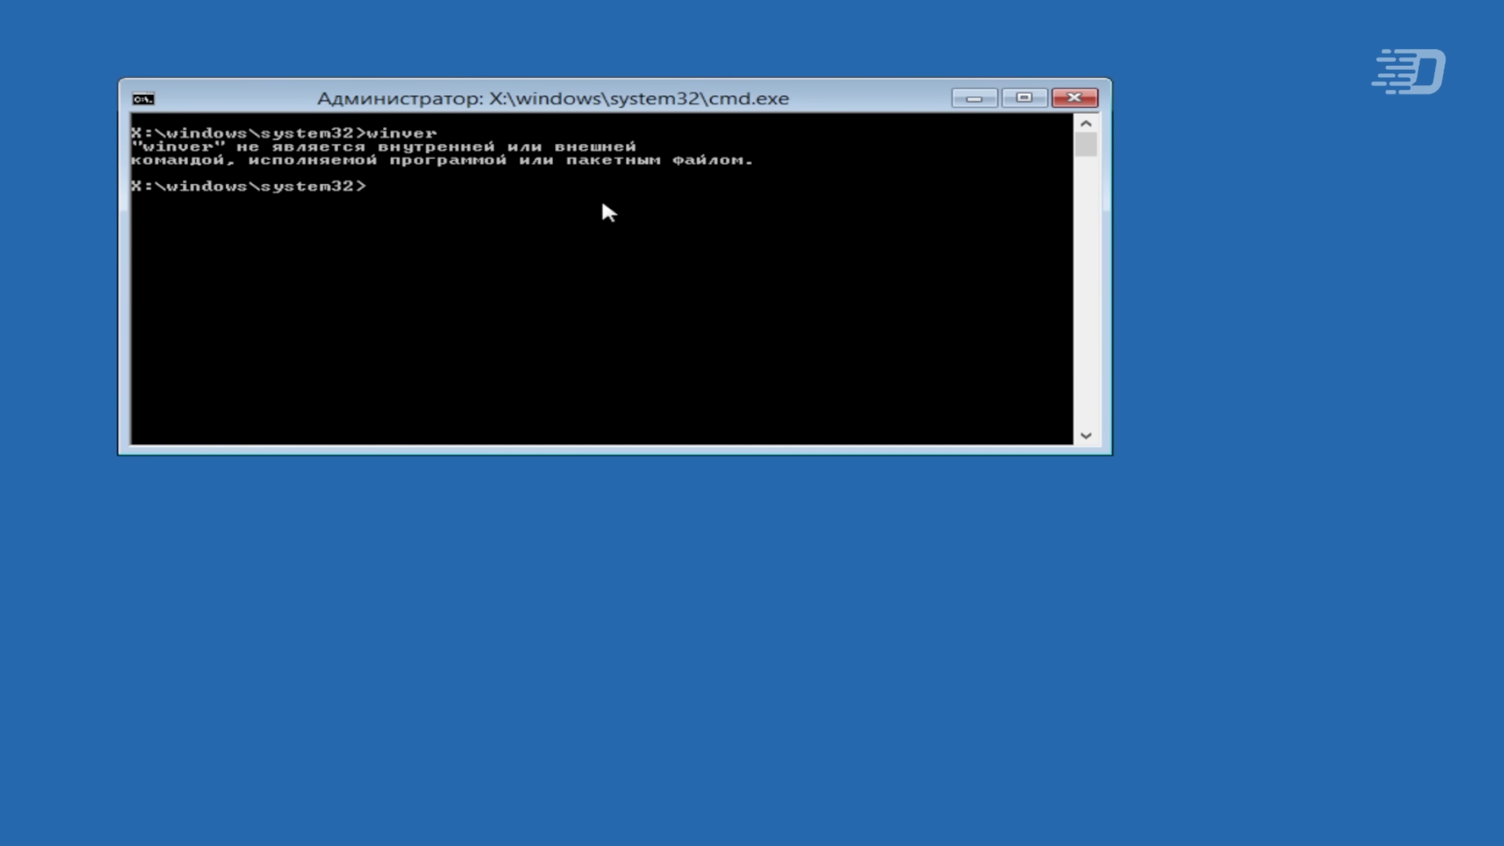
{"action": "type", "text": "notepad"}
{"action": "key", "text": "Return"}
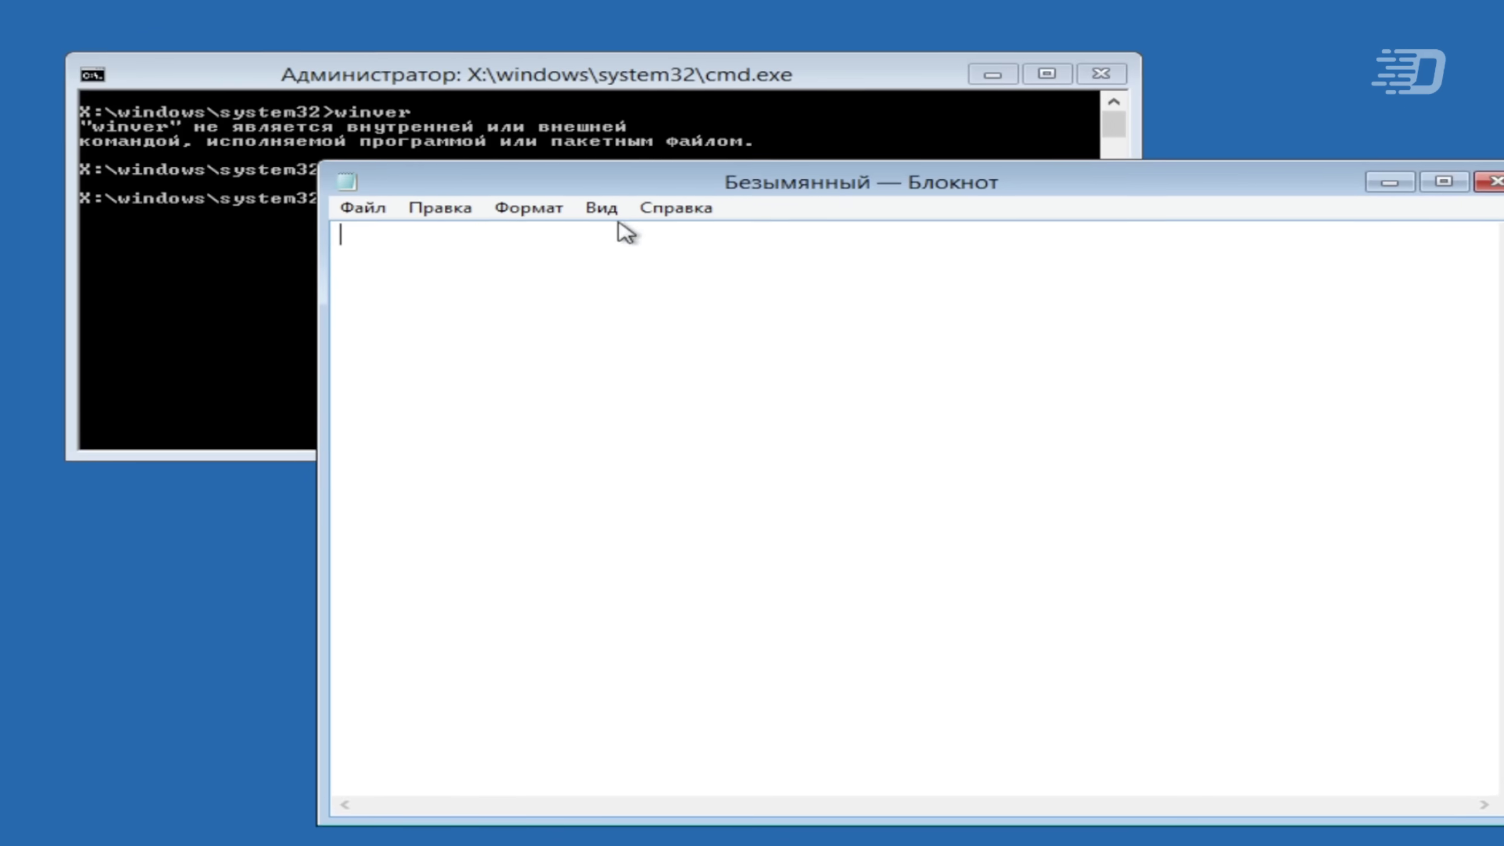
{"action": "left_click", "coordinate": [407, 102]}
{"action": "left_click", "coordinate": [454, 163]}
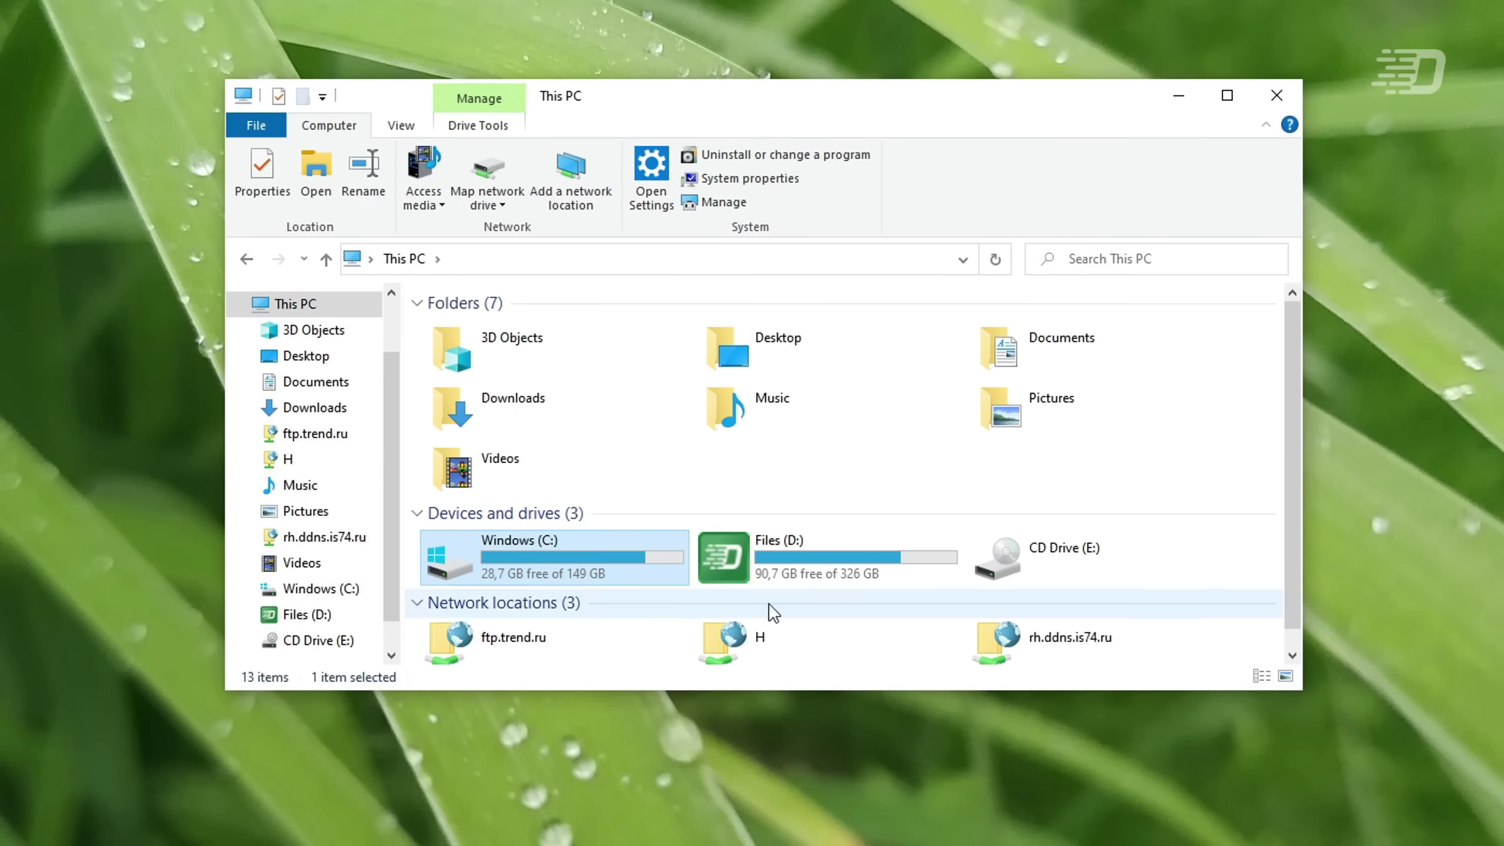
- Navigate to C:\Windows\Boot\Resources and select bootres.dll
{"action": "left_click", "coordinate": [1273, 560]}
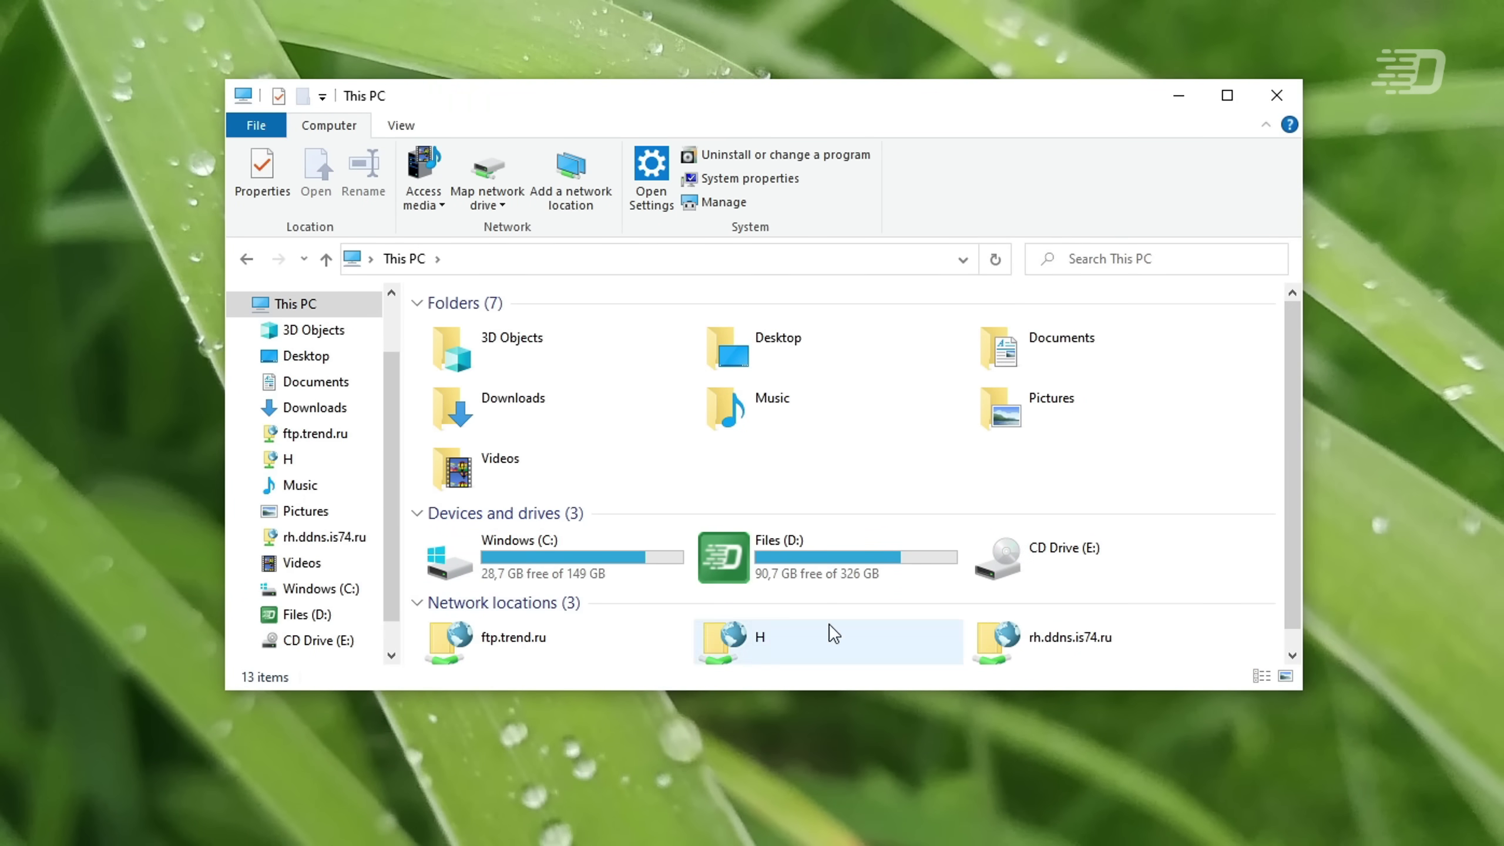
{"action": "double_click", "coordinate": [532, 558]}
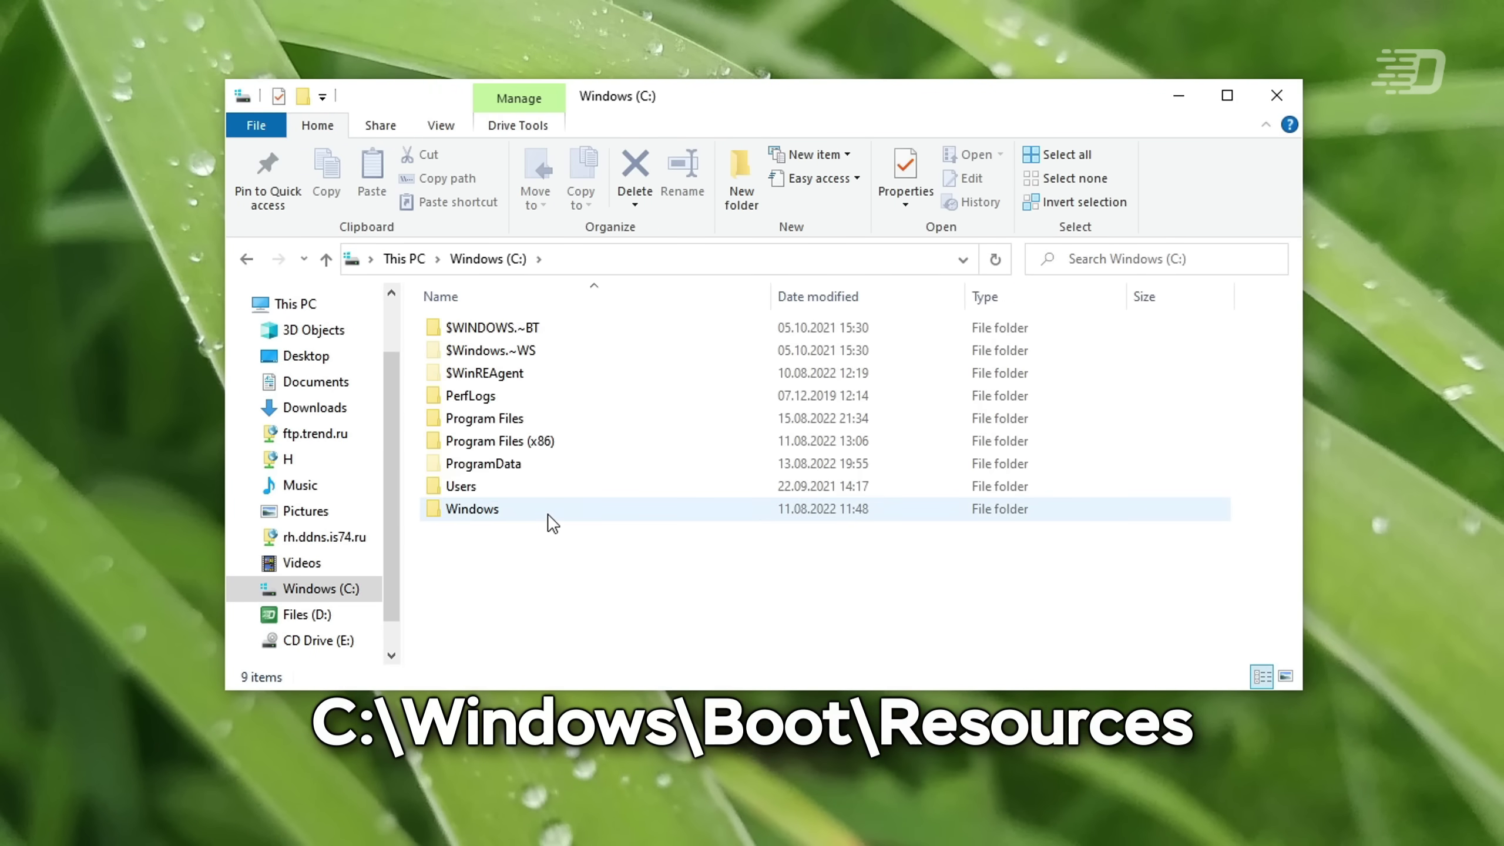
{"action": "double_click", "coordinate": [511, 510]}
{"action": "double_click", "coordinate": [504, 475]}
{"action": "left_click", "coordinate": [486, 441]}
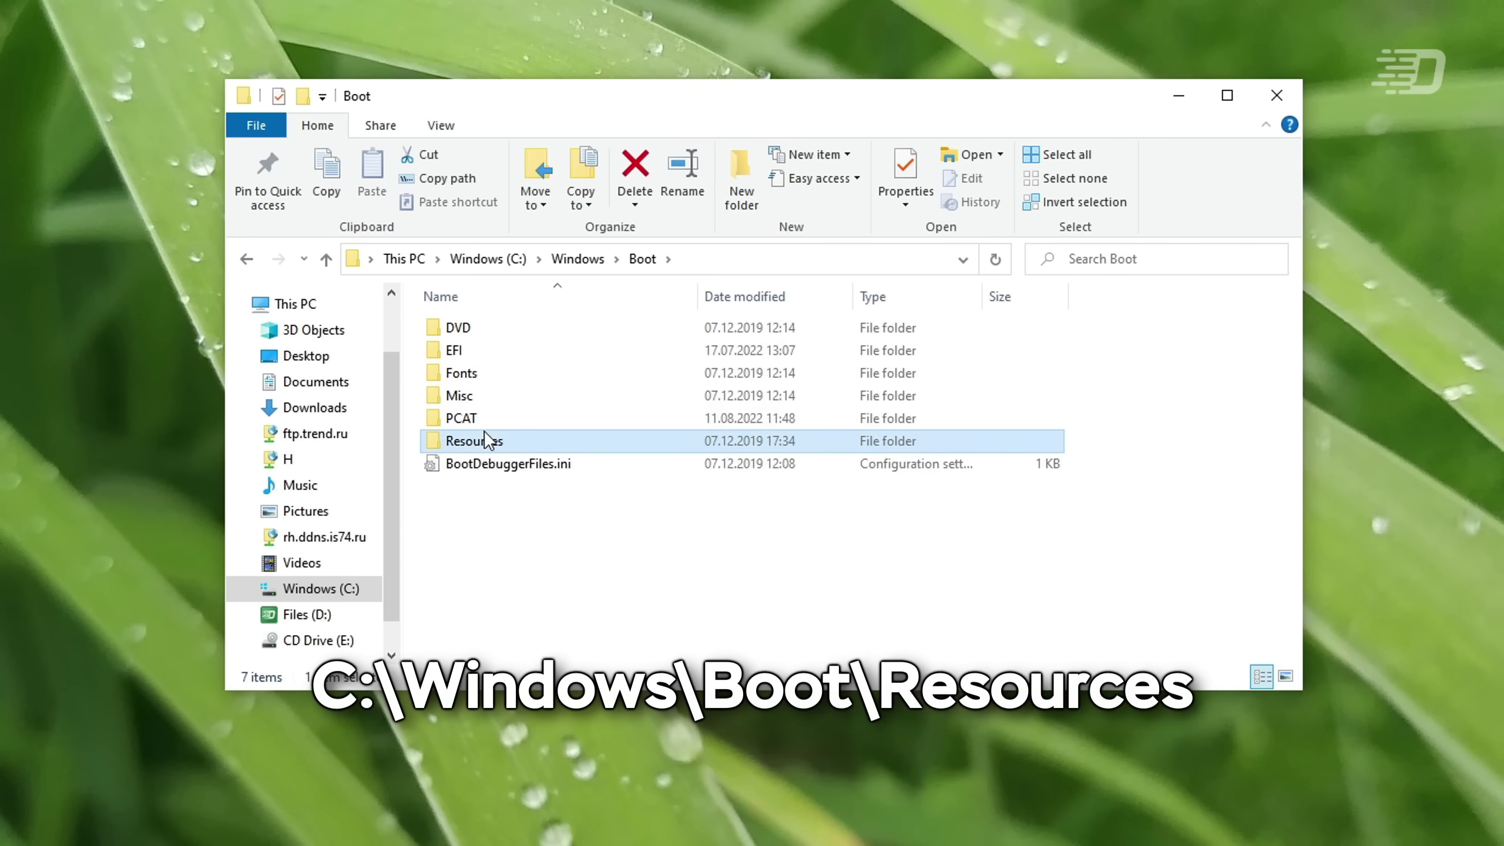
{"action": "double_click", "coordinate": [486, 441]}
{"action": "left_click", "coordinate": [495, 374]}
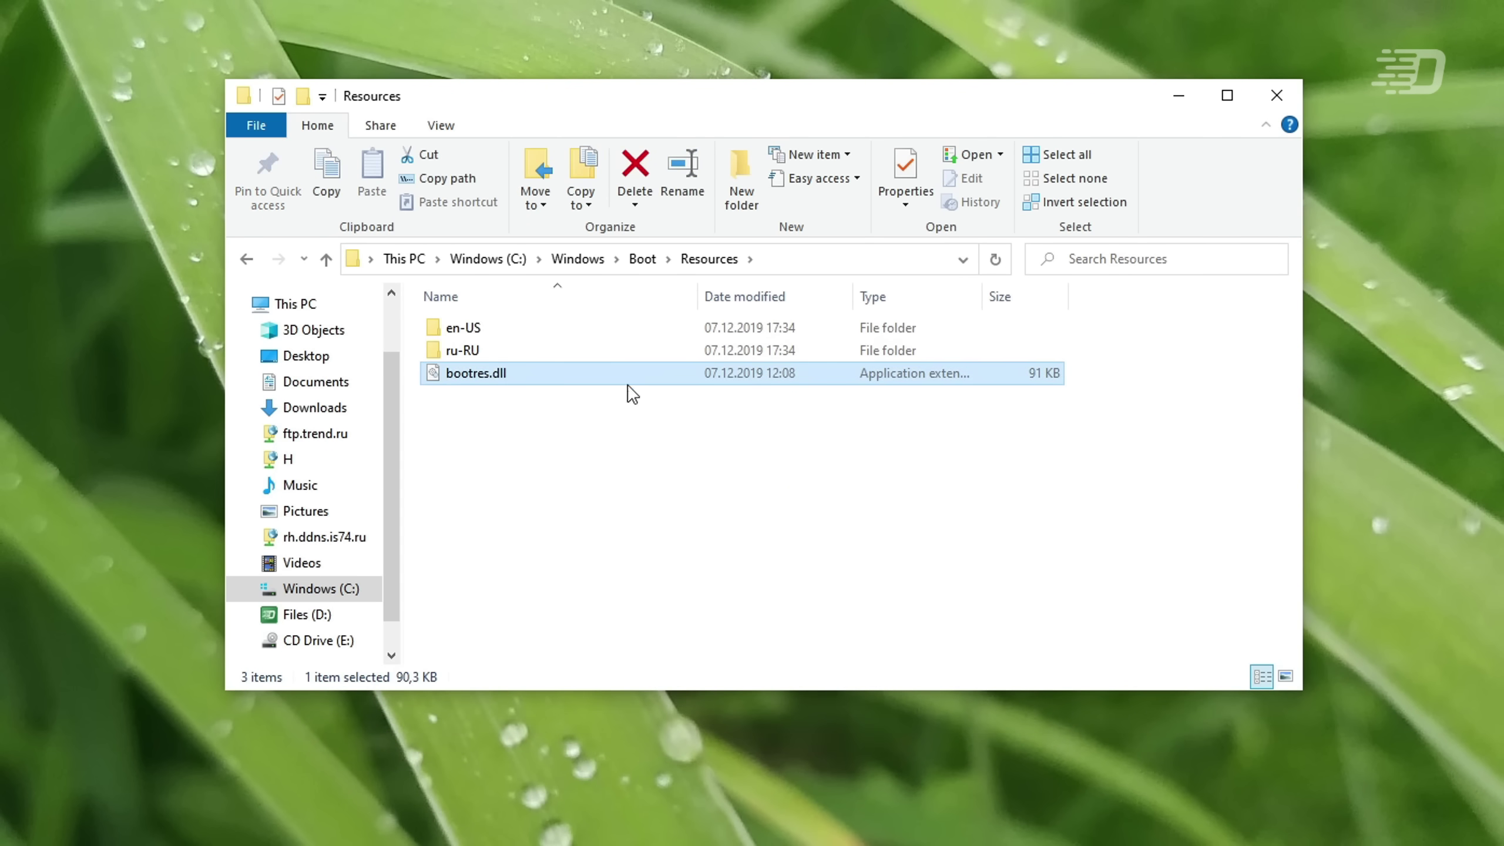
- Open bootres.dll as an archive in 7-Zip and preview winlogo1.bmp and winlogo2.bmp from it
{"action": "right_click", "coordinate": [524, 378]}
{"action": "mouse_move", "coordinate": [616, 417]}
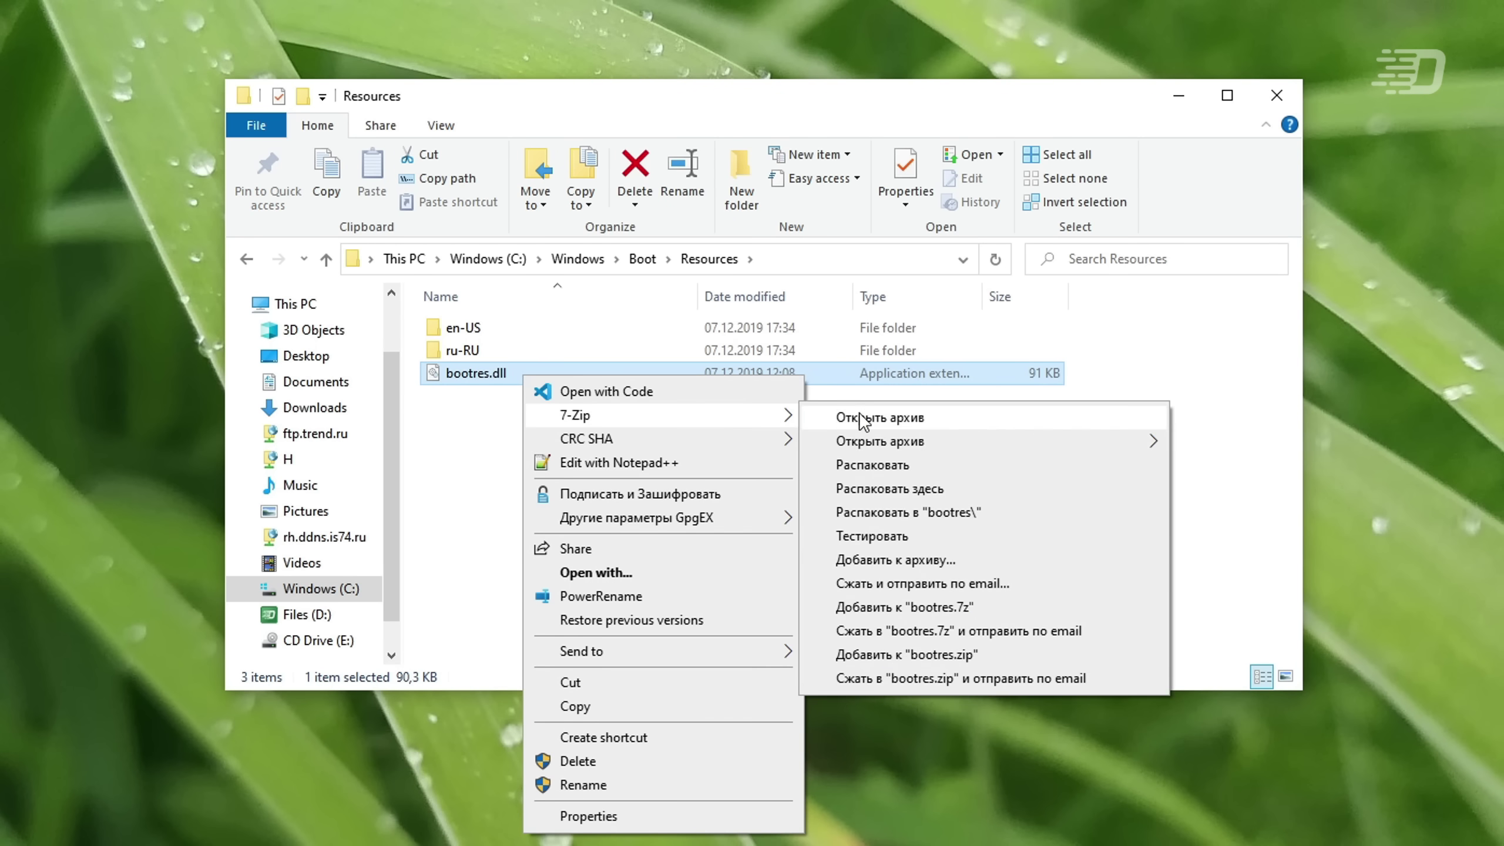
{"action": "left_click", "coordinate": [858, 419]}
{"action": "double_click", "coordinate": [656, 430]}
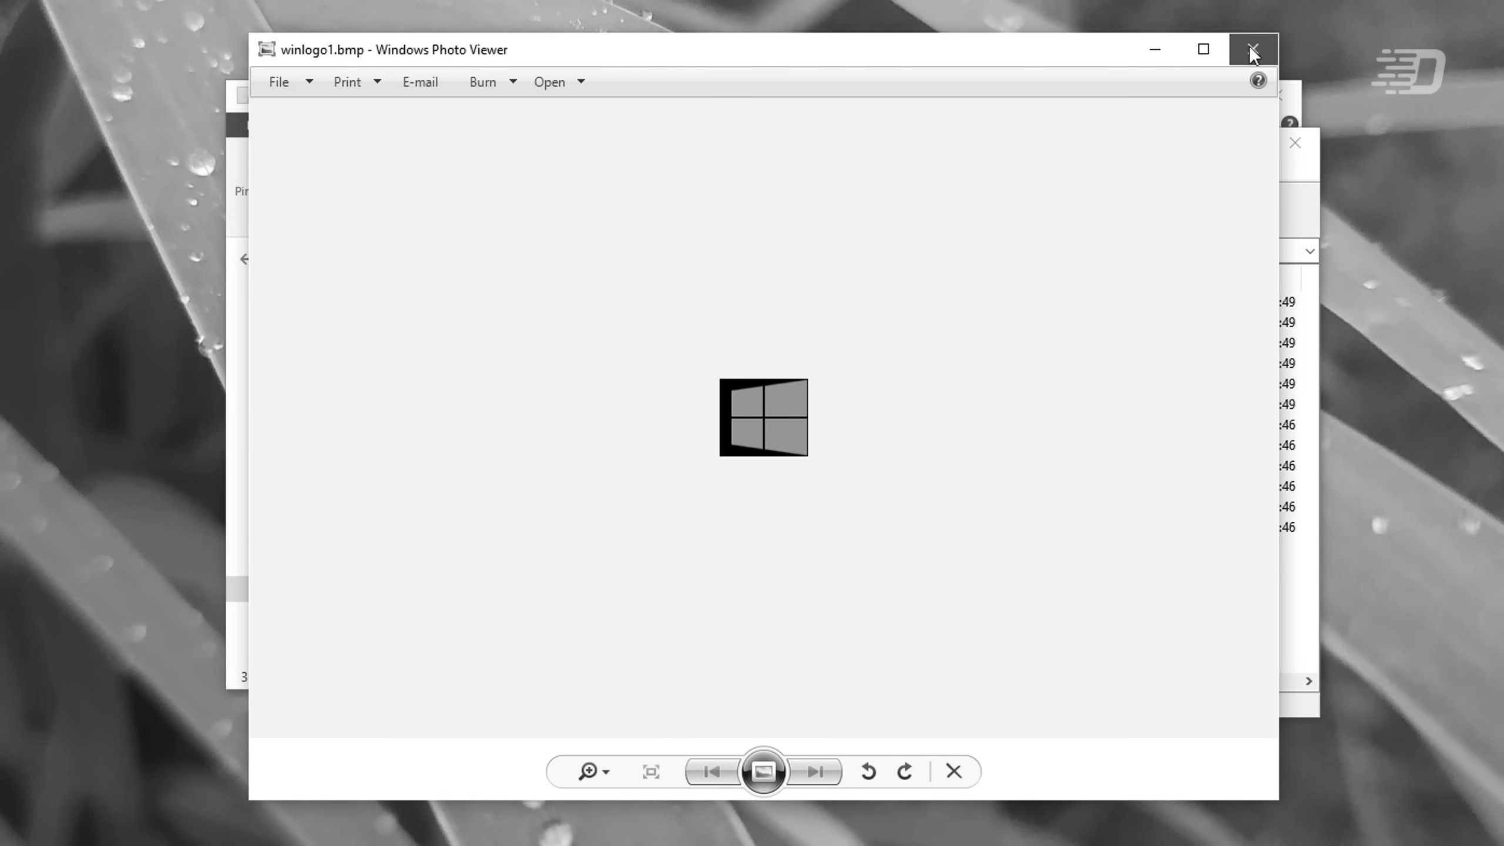
{"action": "left_click", "coordinate": [1252, 49]}
{"action": "key", "text": "Down"}
{"action": "key", "text": "Return"}
{"action": "key", "text": "alt+F4"}
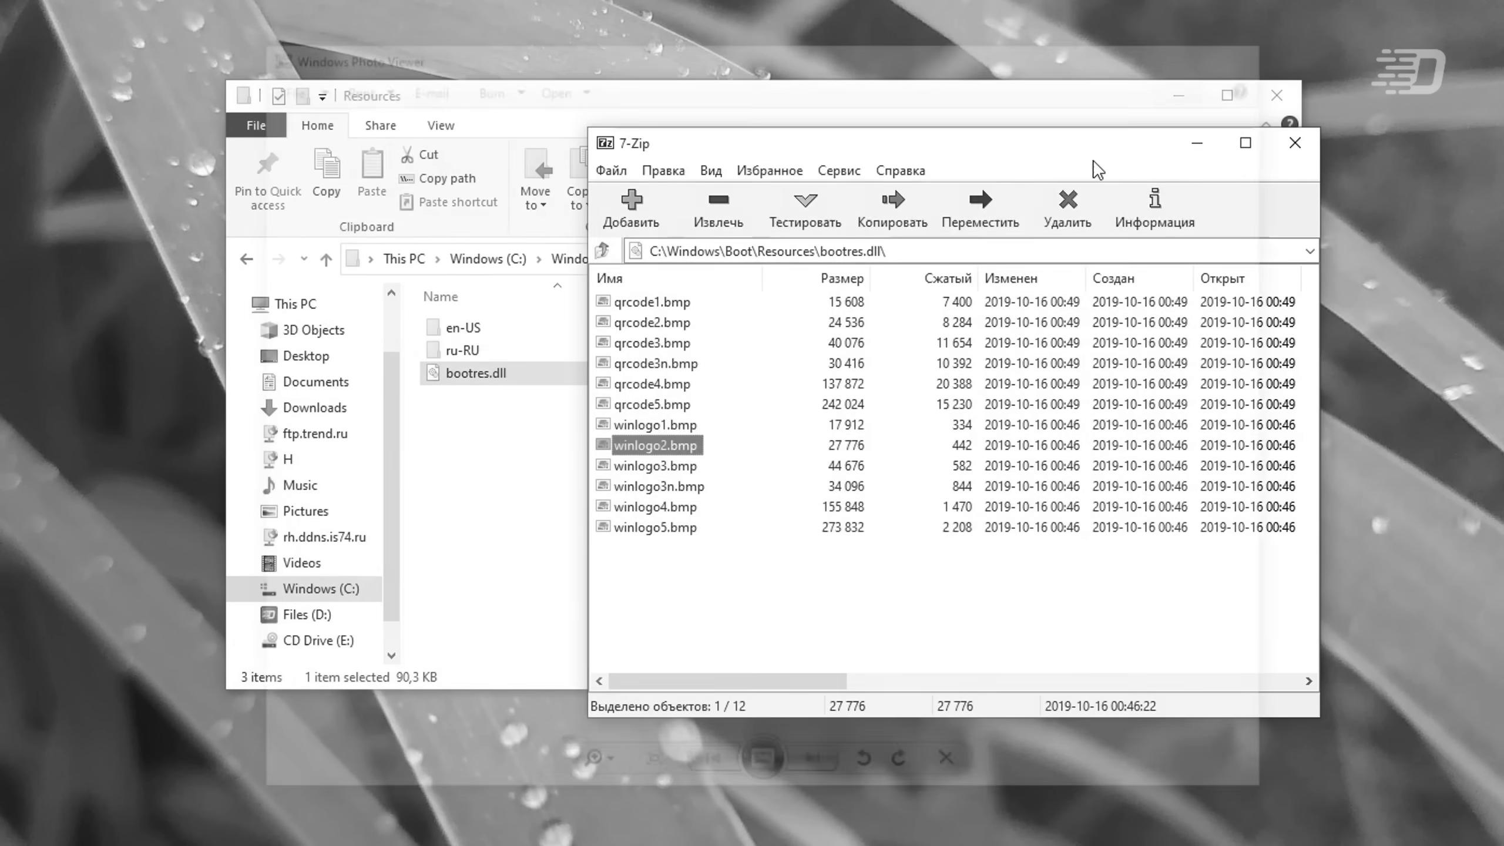
- Preview winlogo3.bmp and winlogo3n.bmp from the bootres.dll archive, then close the image viewer
{"action": "double_click", "coordinate": [663, 468]}
{"action": "left_click", "coordinate": [1250, 49]}
{"action": "key", "text": "Down"}
{"action": "key", "text": "Return"}
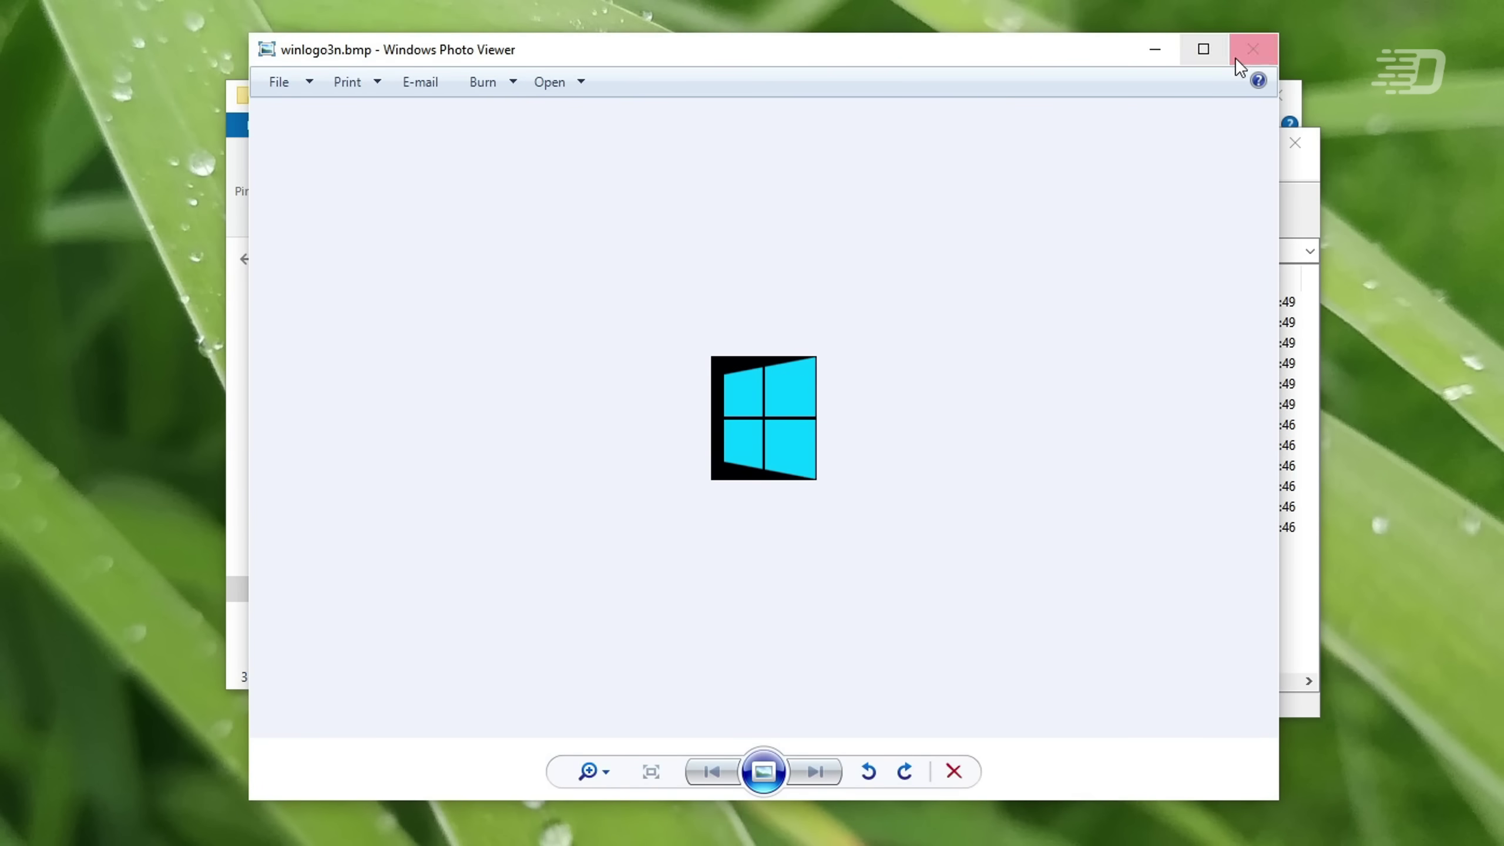
{"action": "left_click", "coordinate": [1235, 56]}
{"action": "left_click", "coordinate": [691, 513]}
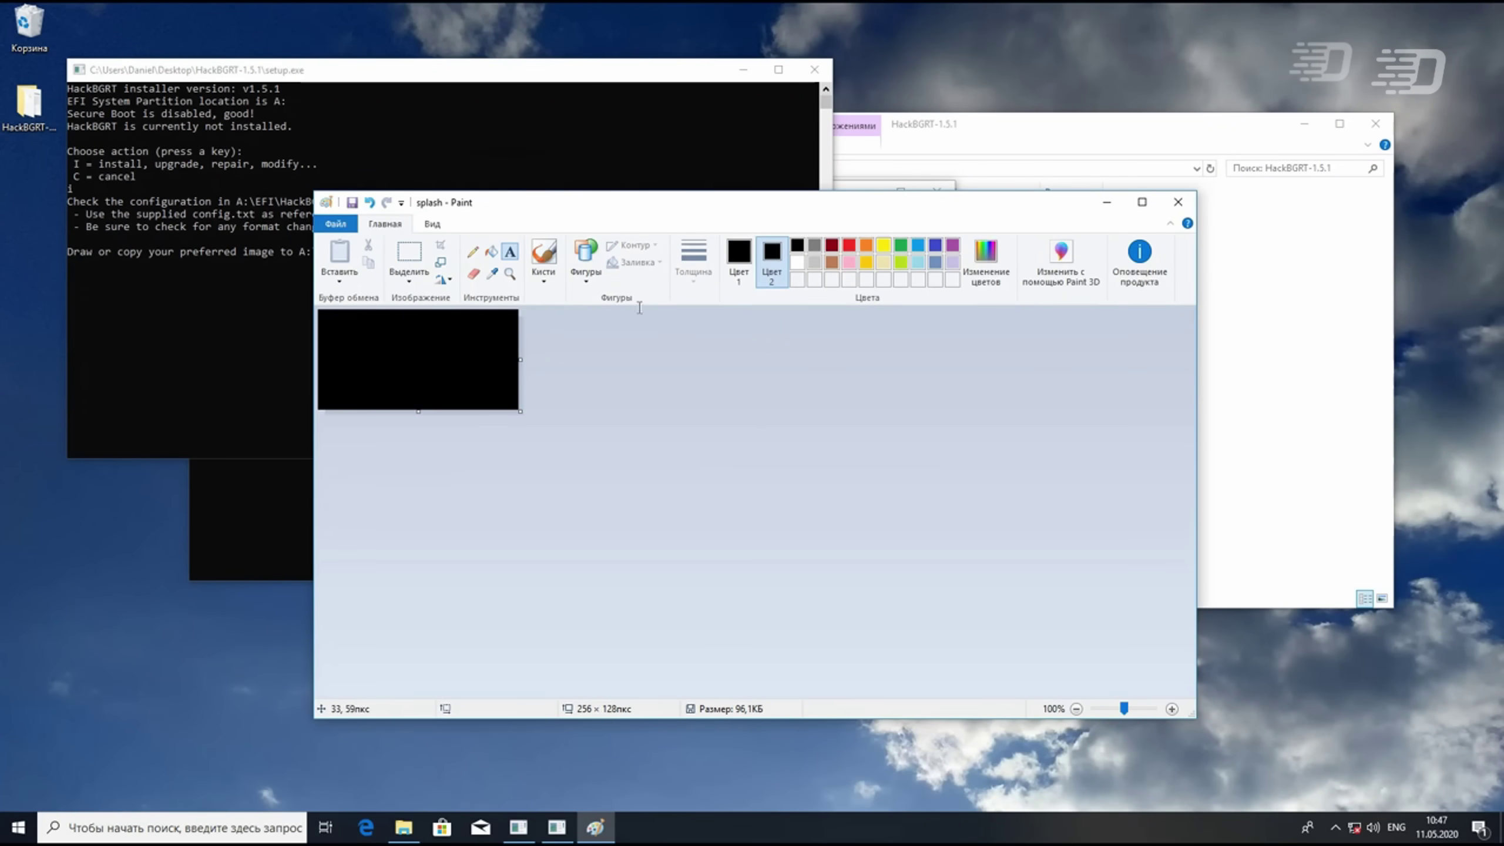
- In Paint, set the first colour to white and place a text box about 171 × 50 px on the black splash image
{"action": "left_click", "coordinate": [738, 261]}
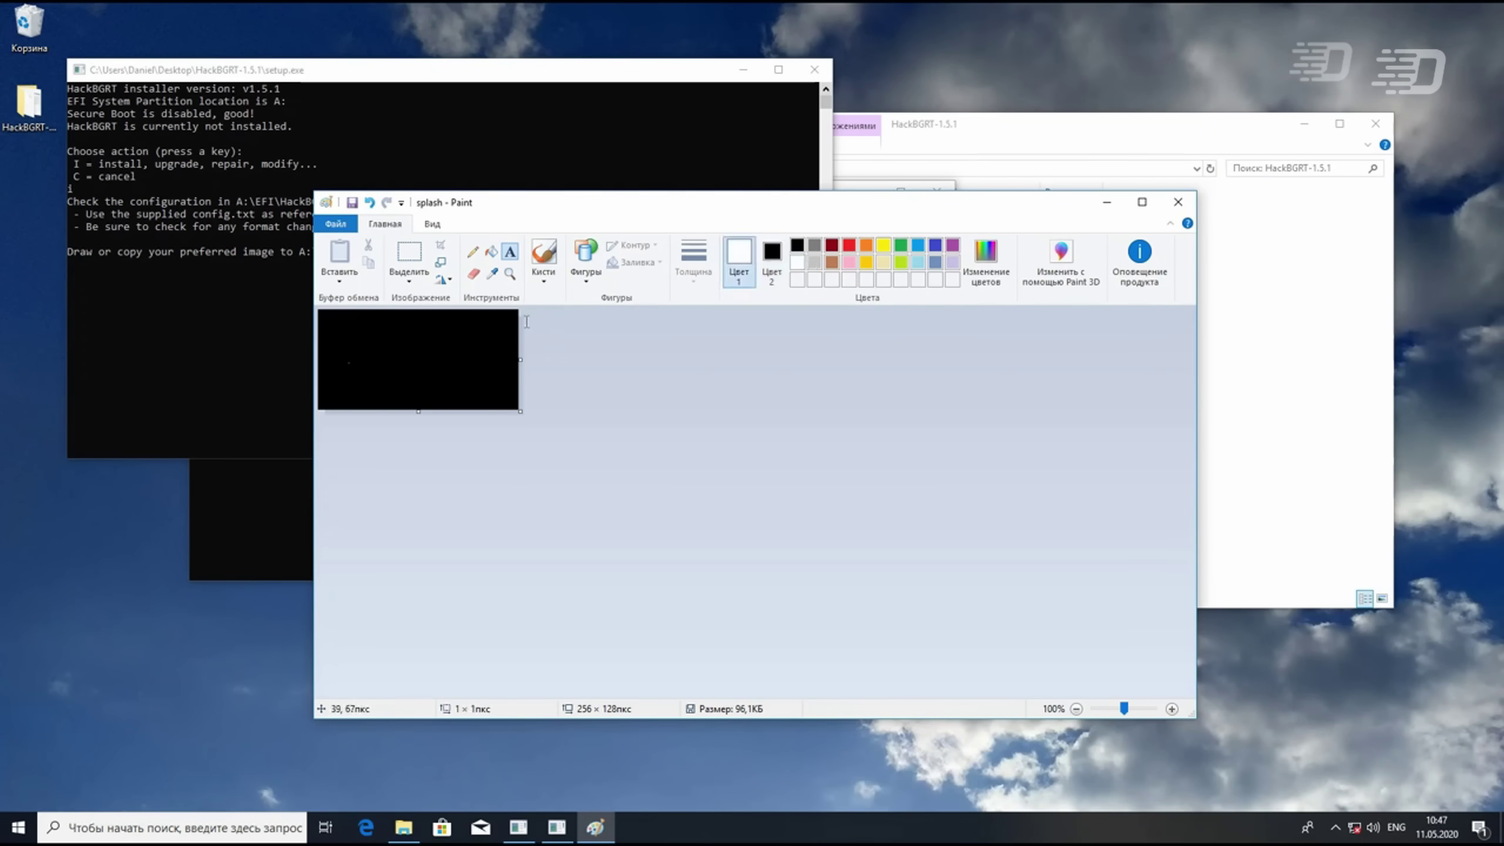
{"action": "left_click", "coordinate": [346, 353]}
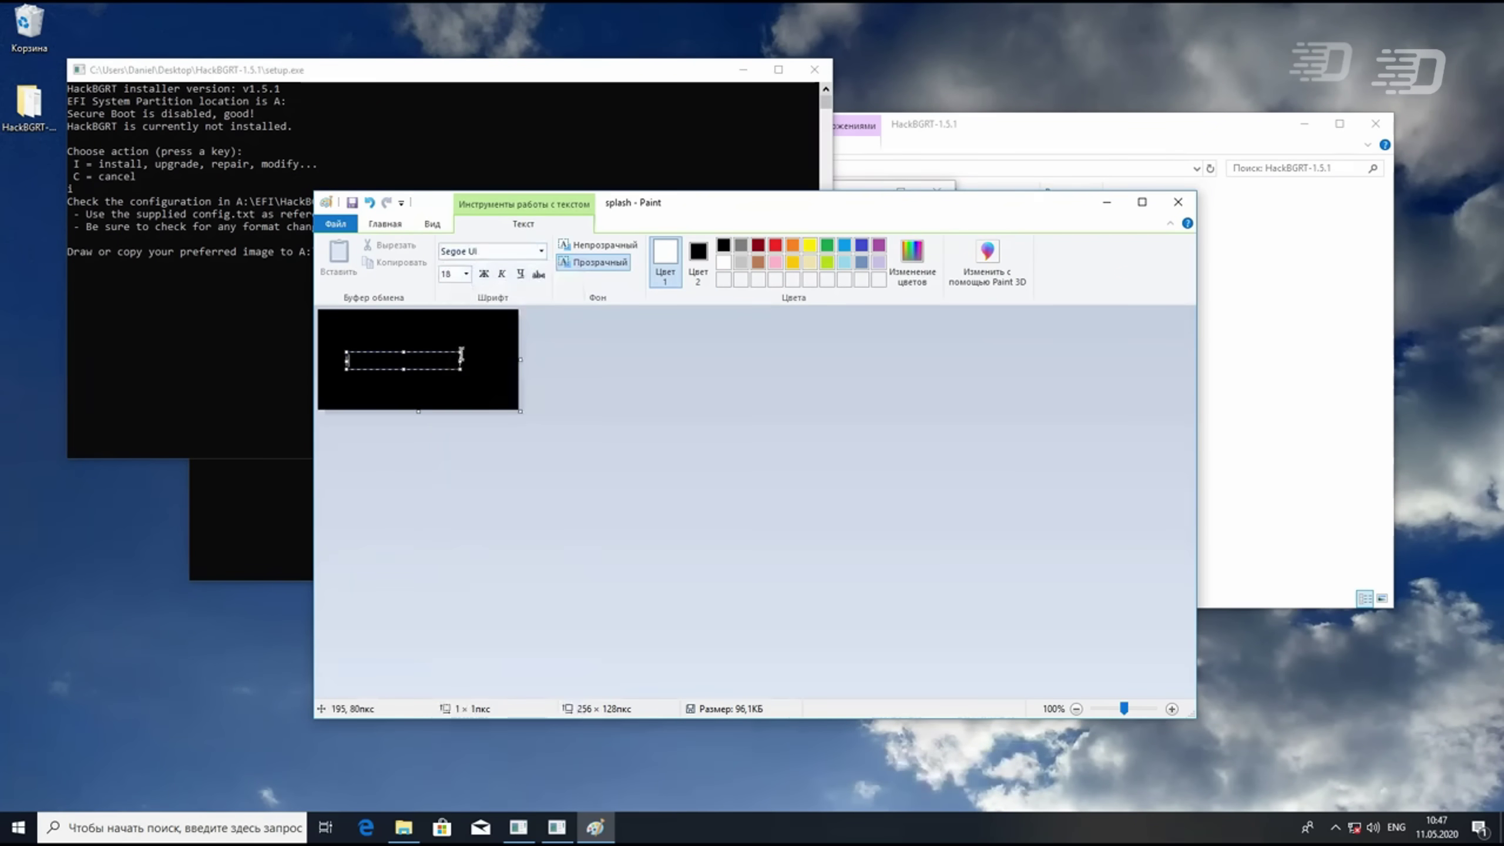
{"action": "left_click_drag", "start_coordinate": [461, 352], "coordinate": [477, 334]}
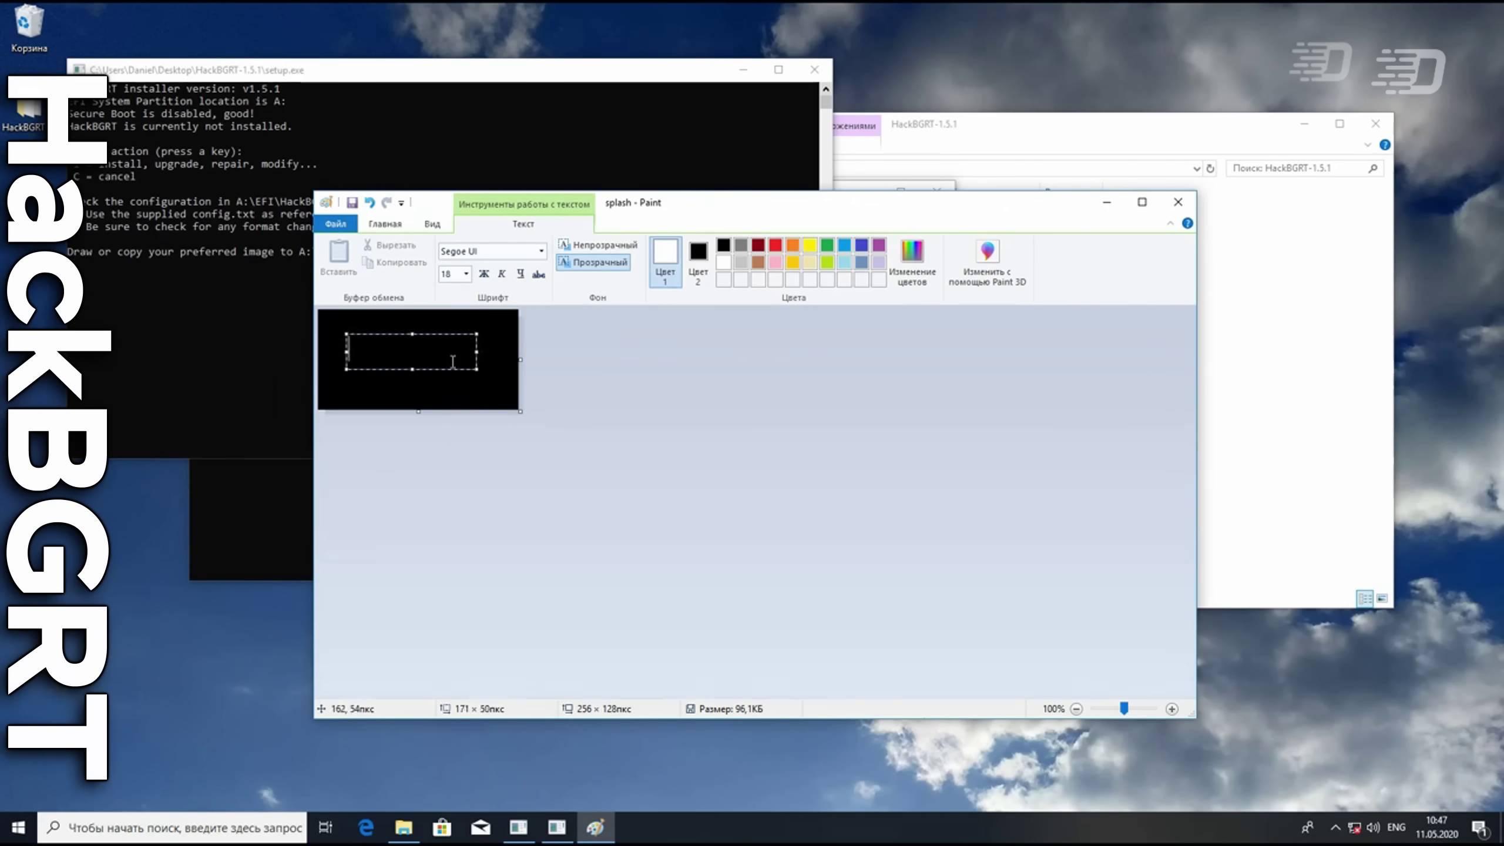
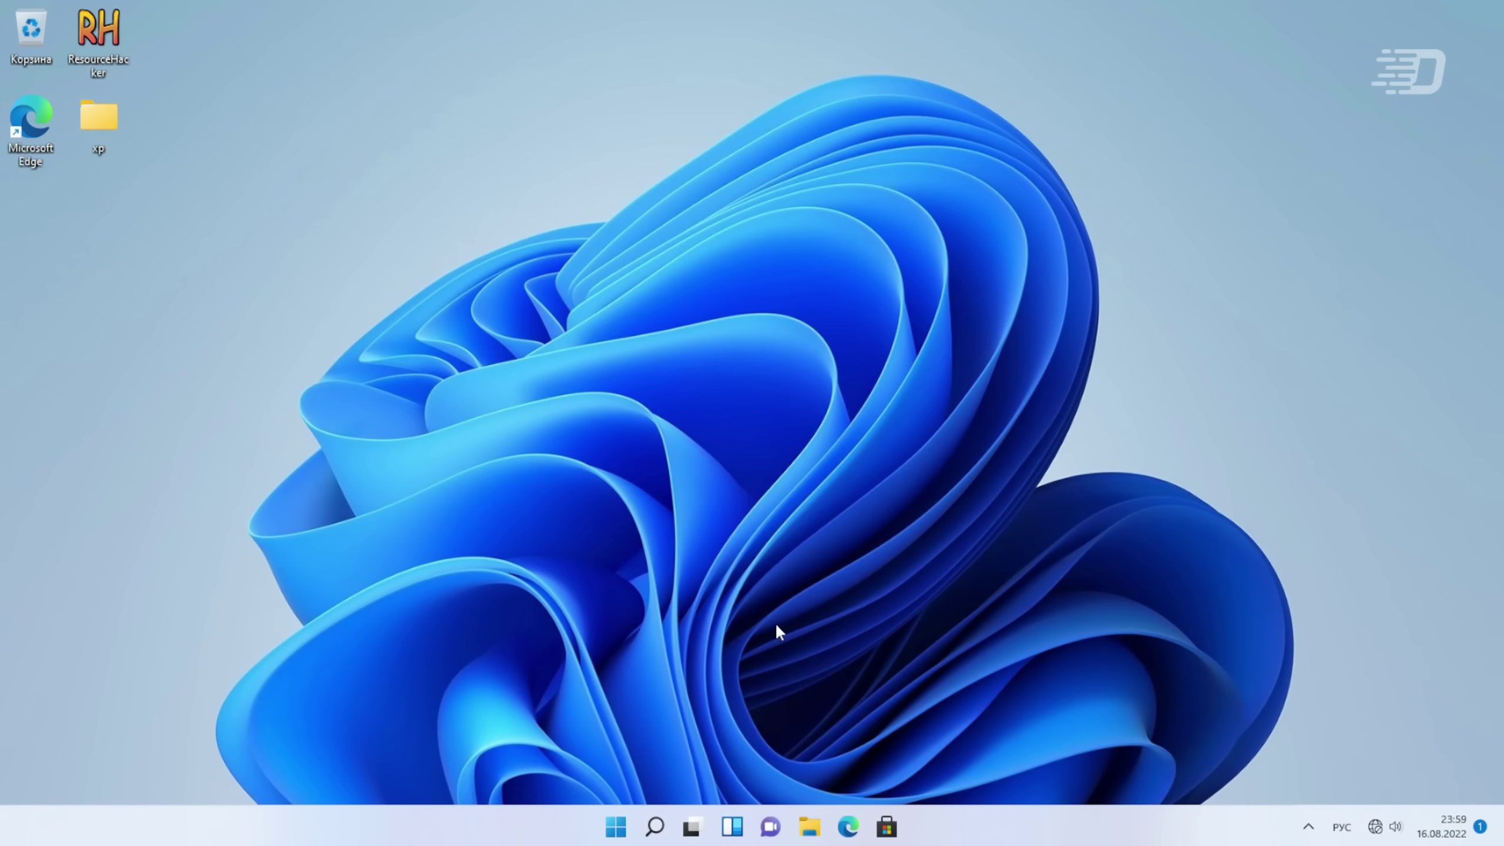
{"action": "left_click", "coordinate": [1441, 822]}
{"action": "left_click", "coordinate": [903, 571]}
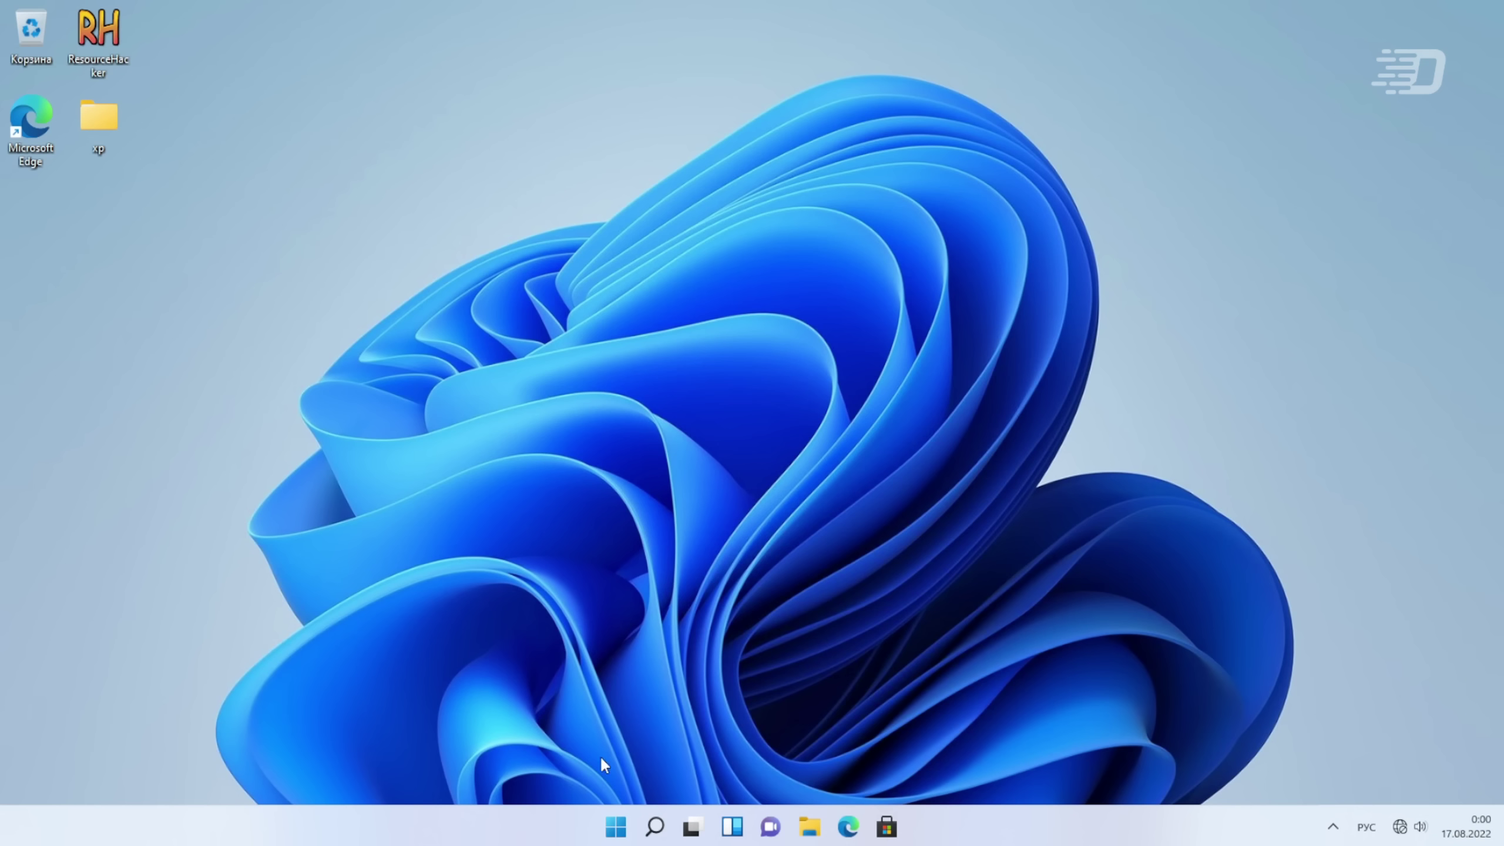
- Open File Explorer and browse to the C:\Windows\System32 folder
{"action": "left_click", "coordinate": [823, 828]}
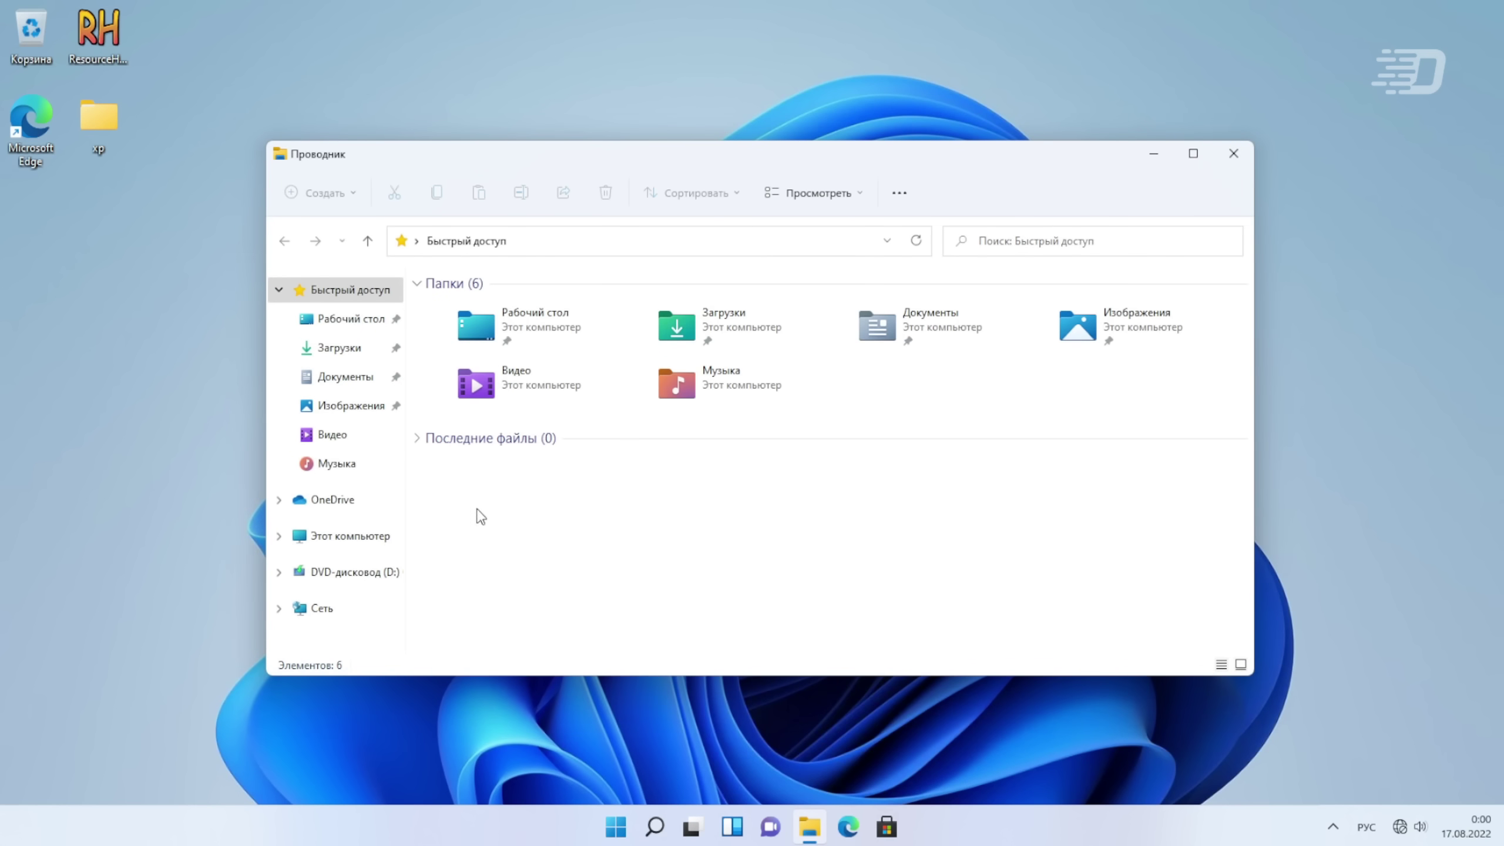
{"action": "left_click", "coordinate": [350, 536]}
{"action": "double_click", "coordinate": [519, 441]}
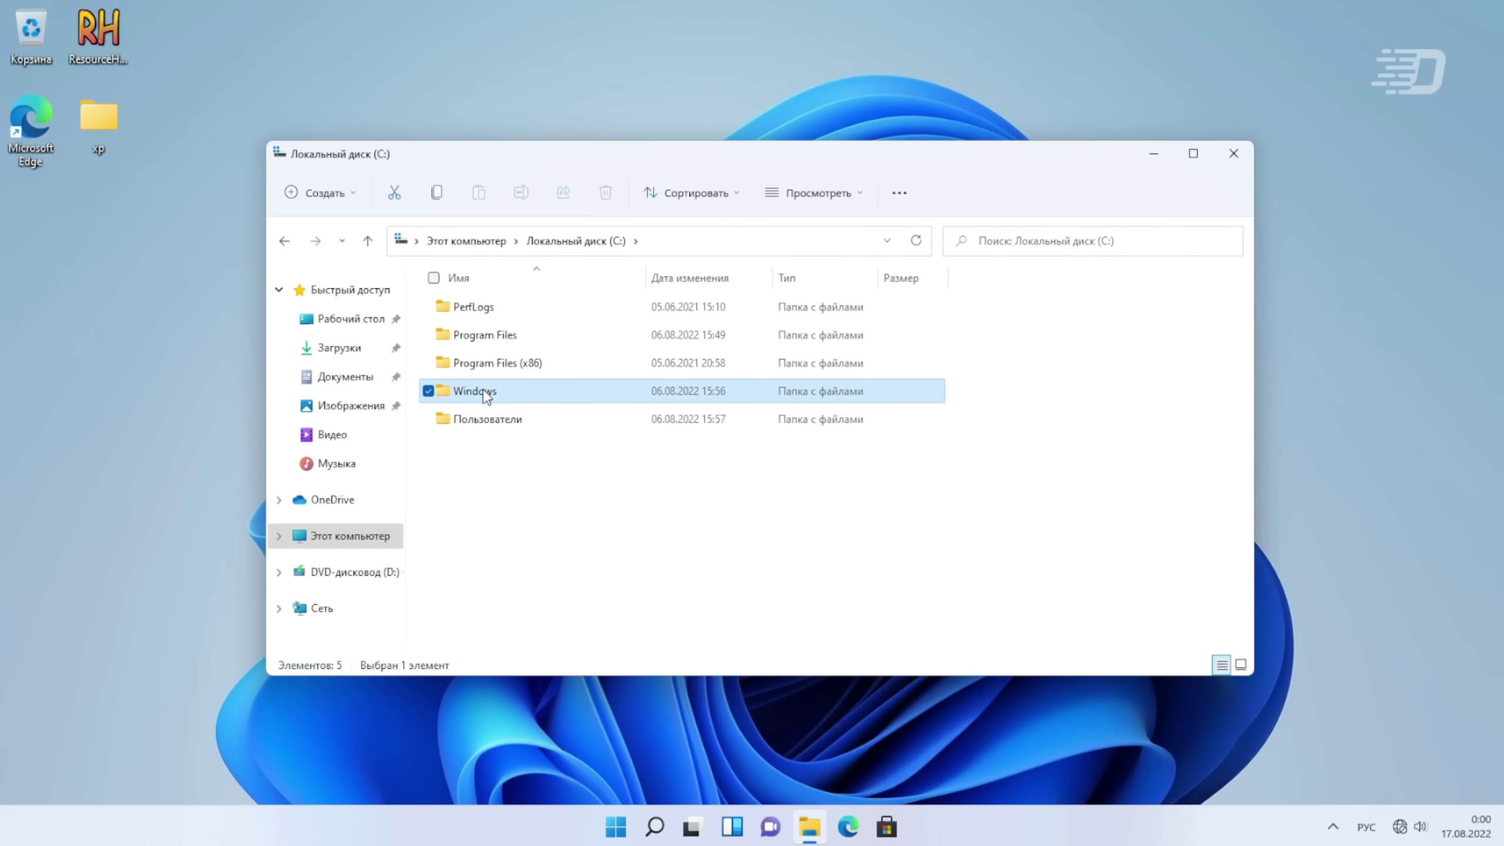
{"action": "double_click", "coordinate": [487, 390]}
{"action": "scroll", "coordinate": [512, 414], "scroll_direction": "down", "scroll_amount": 5}
{"action": "scroll", "coordinate": [512, 428], "scroll_direction": "down", "scroll_amount": 9}
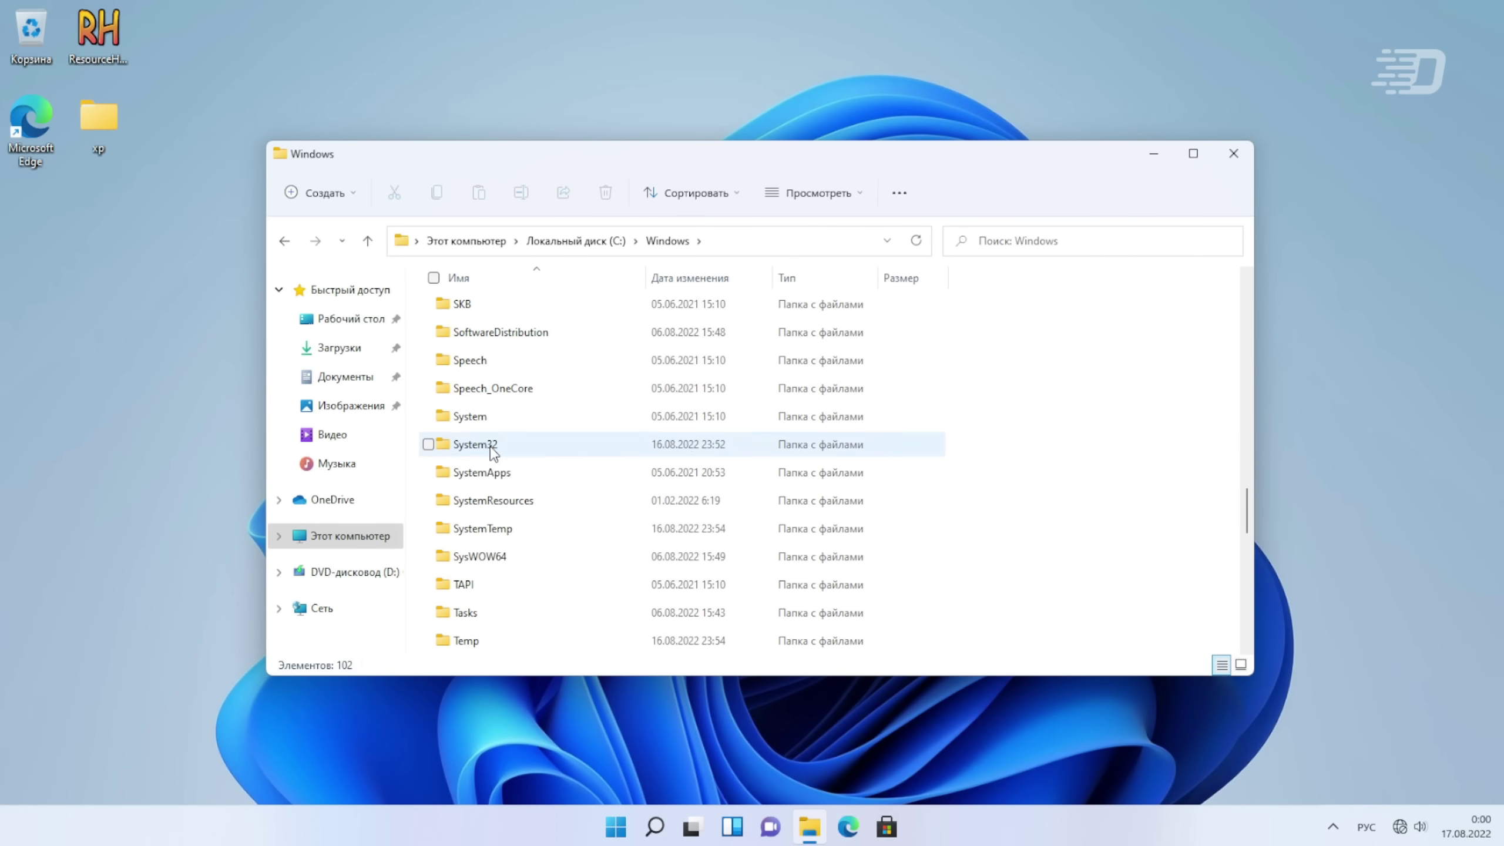
{"action": "double_click", "coordinate": [556, 443]}
- Locate ntoskrnl in System32 and copy it to the desktop
{"action": "key", "text": "alt+shift"}
{"action": "type", "text": "ntshrui"}
{"action": "left_click", "coordinate": [487, 557]}
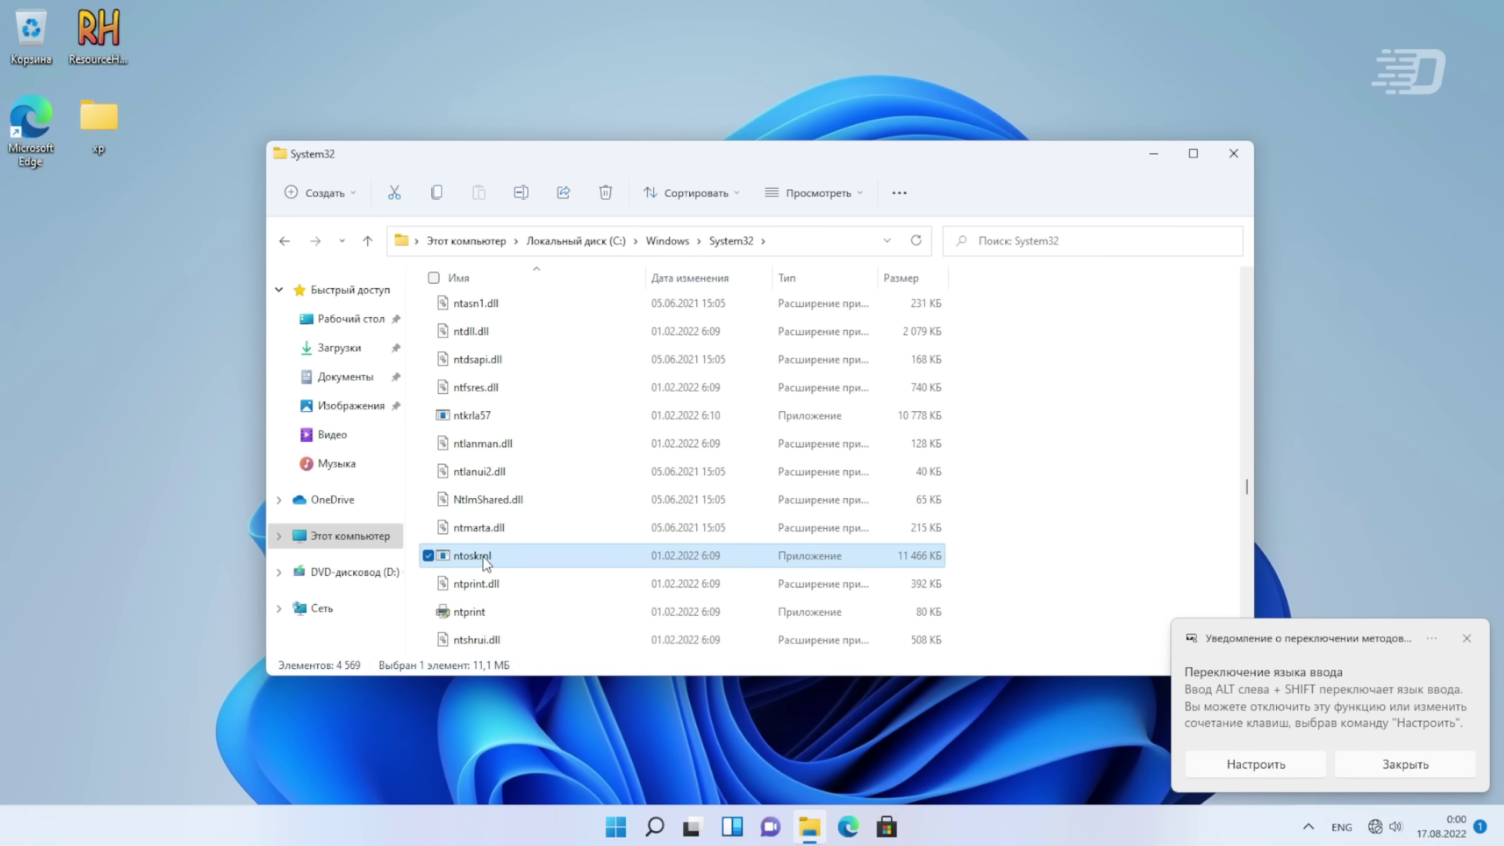
{"action": "left_click_drag", "start_coordinate": [454, 564], "coordinate": [182, 456]}
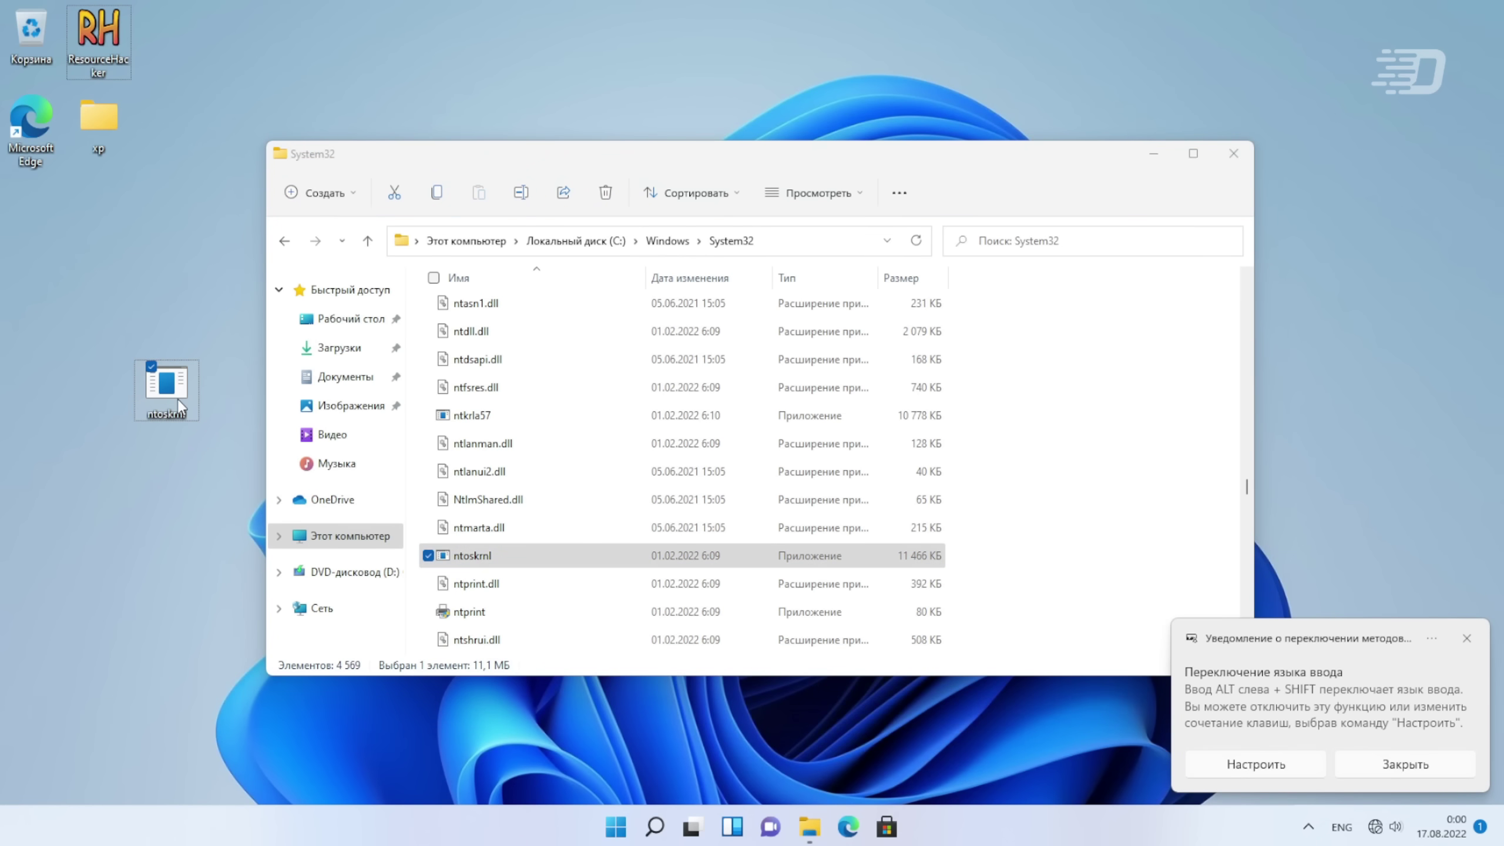
- Rename the desktop copy of ntoskrnl as xpkrnl
{"action": "right_click", "coordinate": [161, 415]}
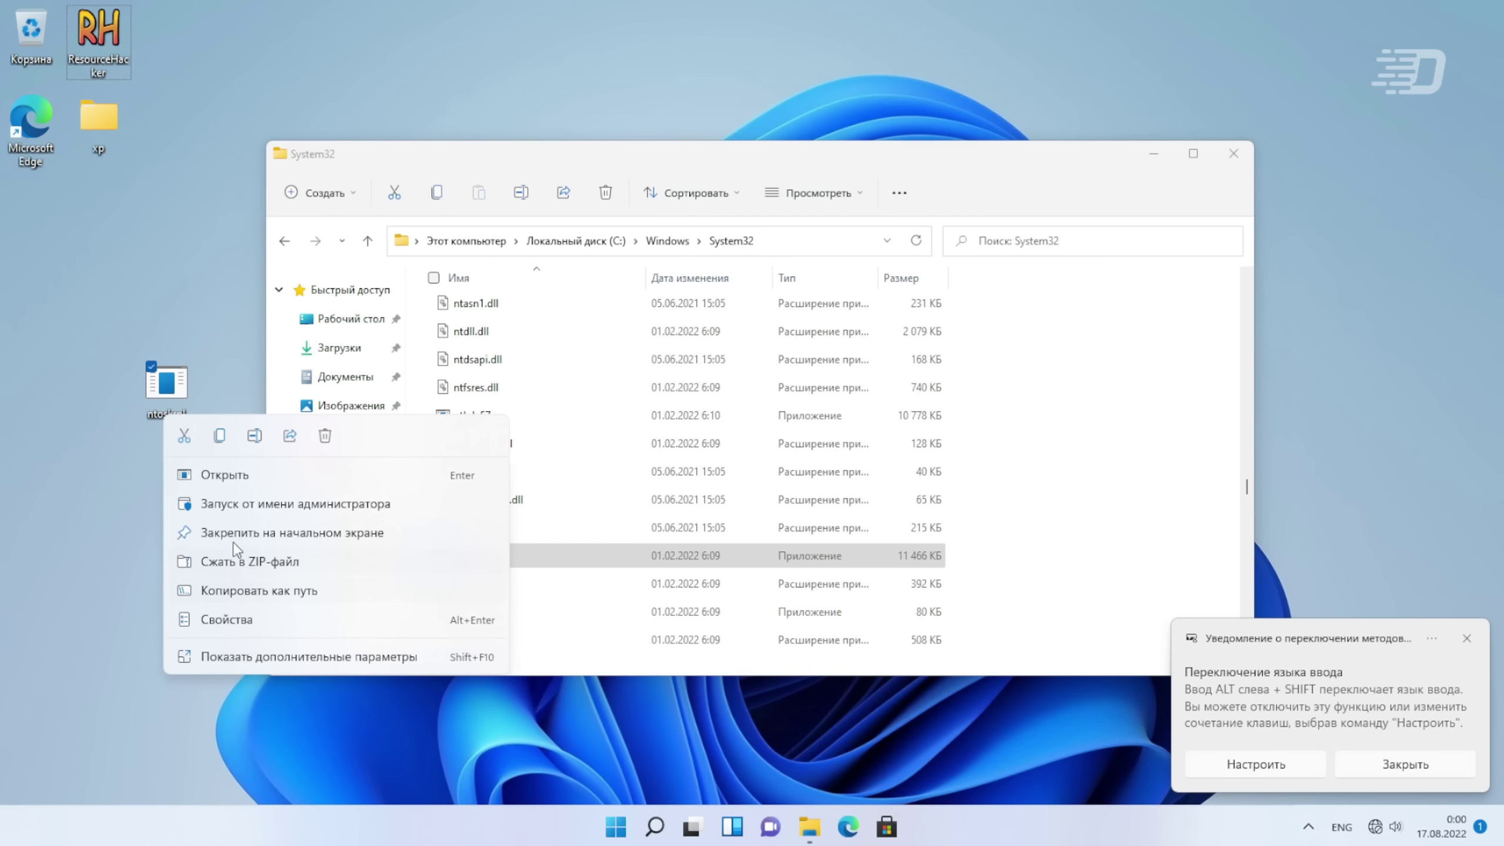
{"action": "left_click", "coordinate": [253, 439]}
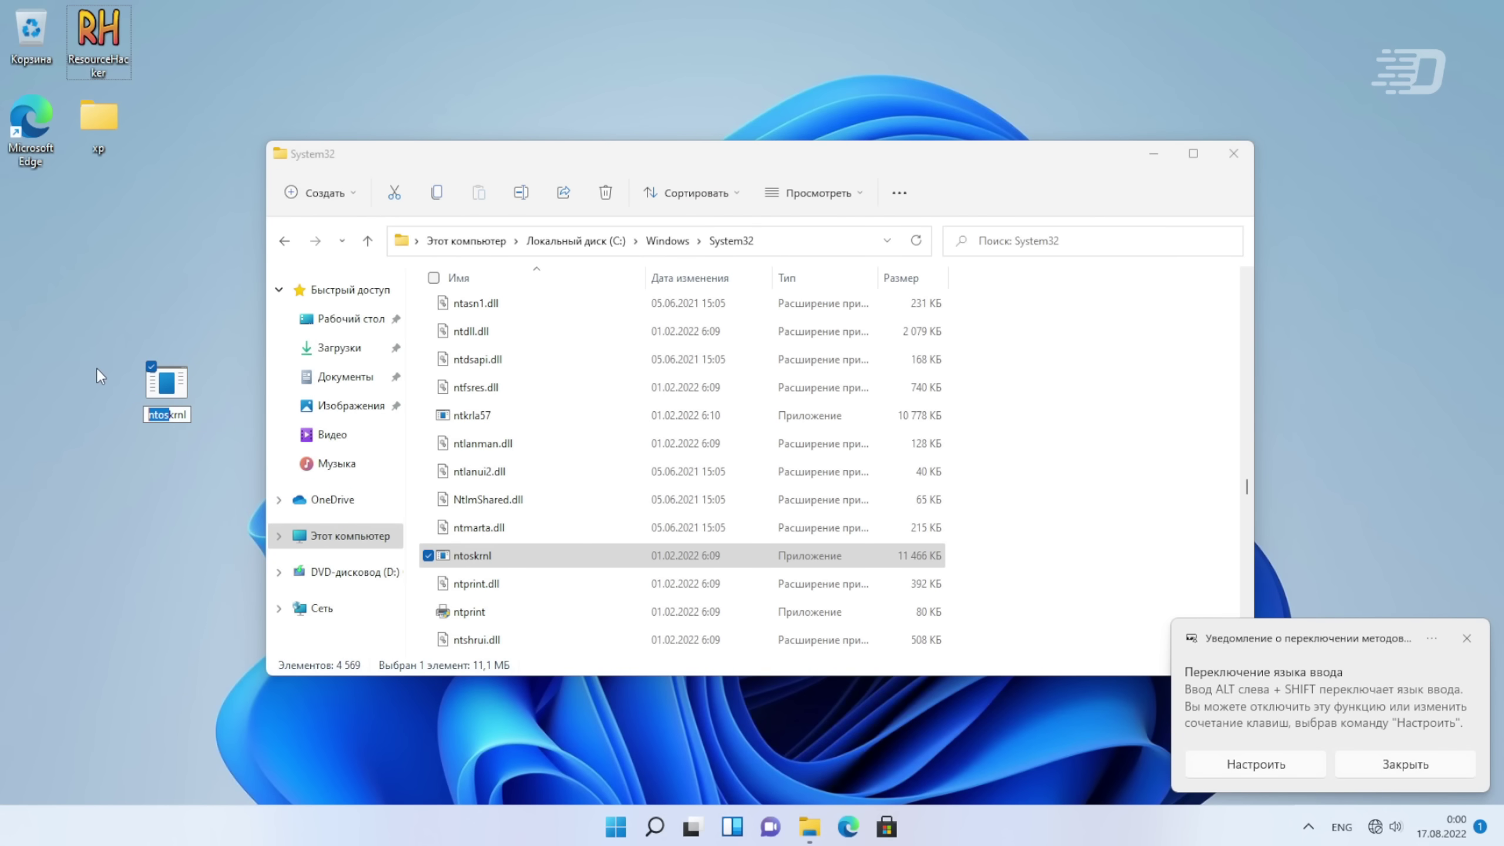
{"action": "type", "text": "xp"}
{"action": "key", "text": "Return"}
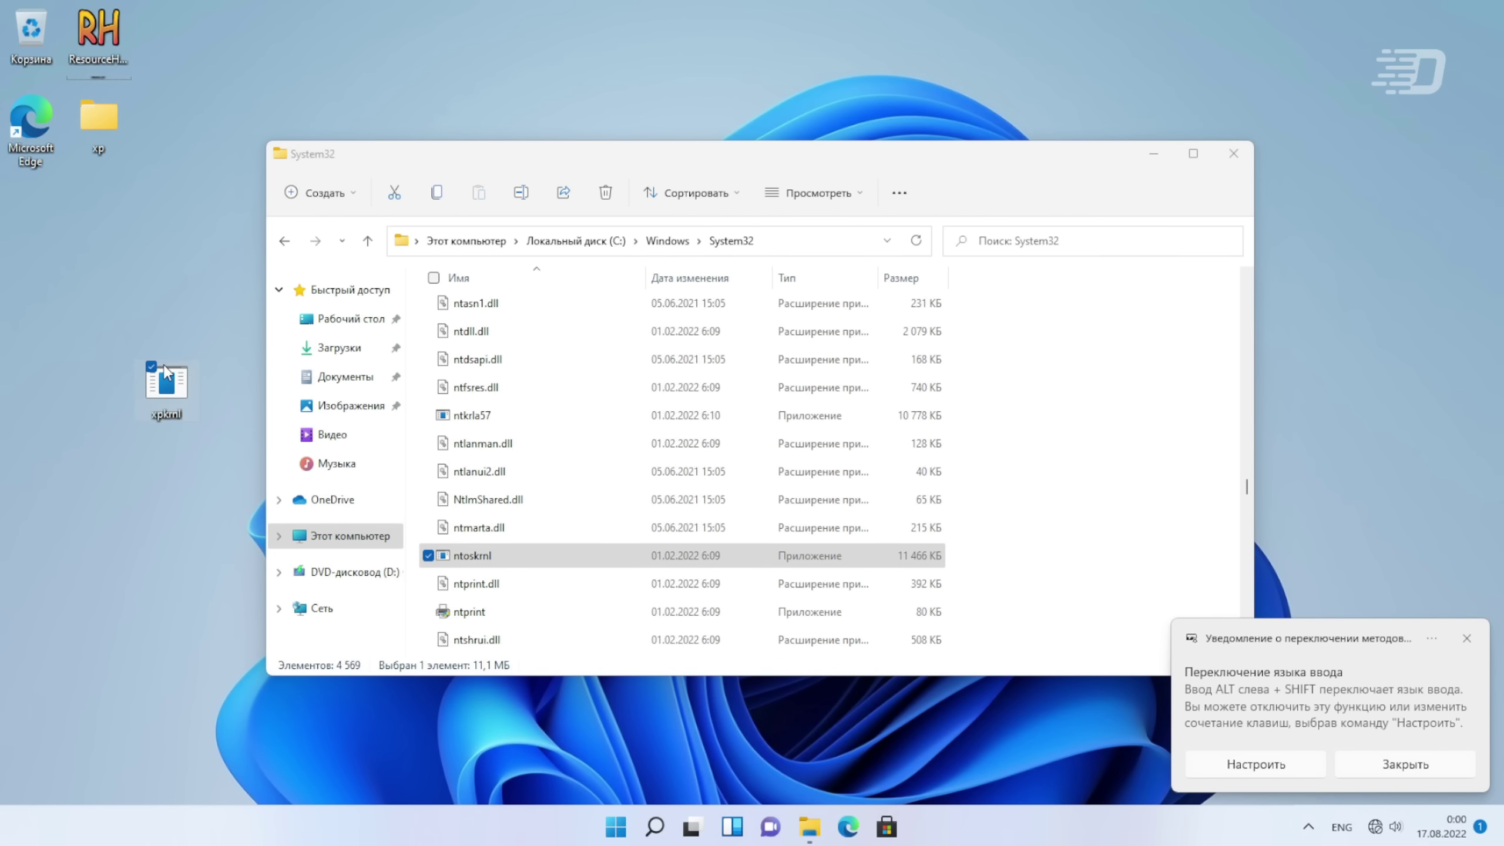
- Minimise the System32 window, open the desktop file xpkrnl in Resource Hacker and expand its Bitmap resources
{"action": "left_click", "coordinate": [1153, 156]}
{"action": "left_click_drag", "start_coordinate": [219, 273], "coordinate": [177, 154]}
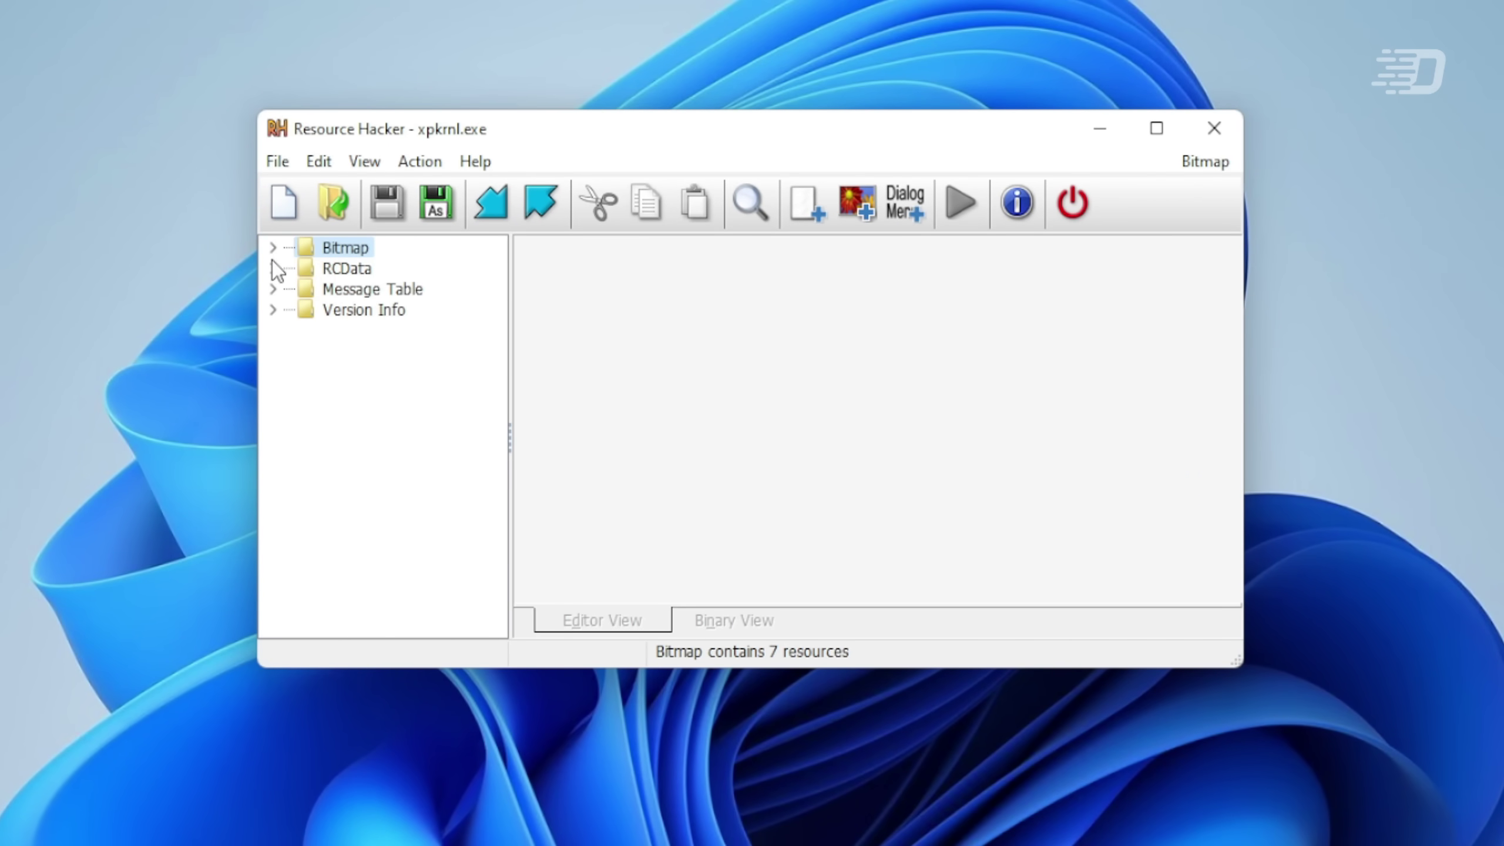
{"action": "left_click", "coordinate": [282, 253]}
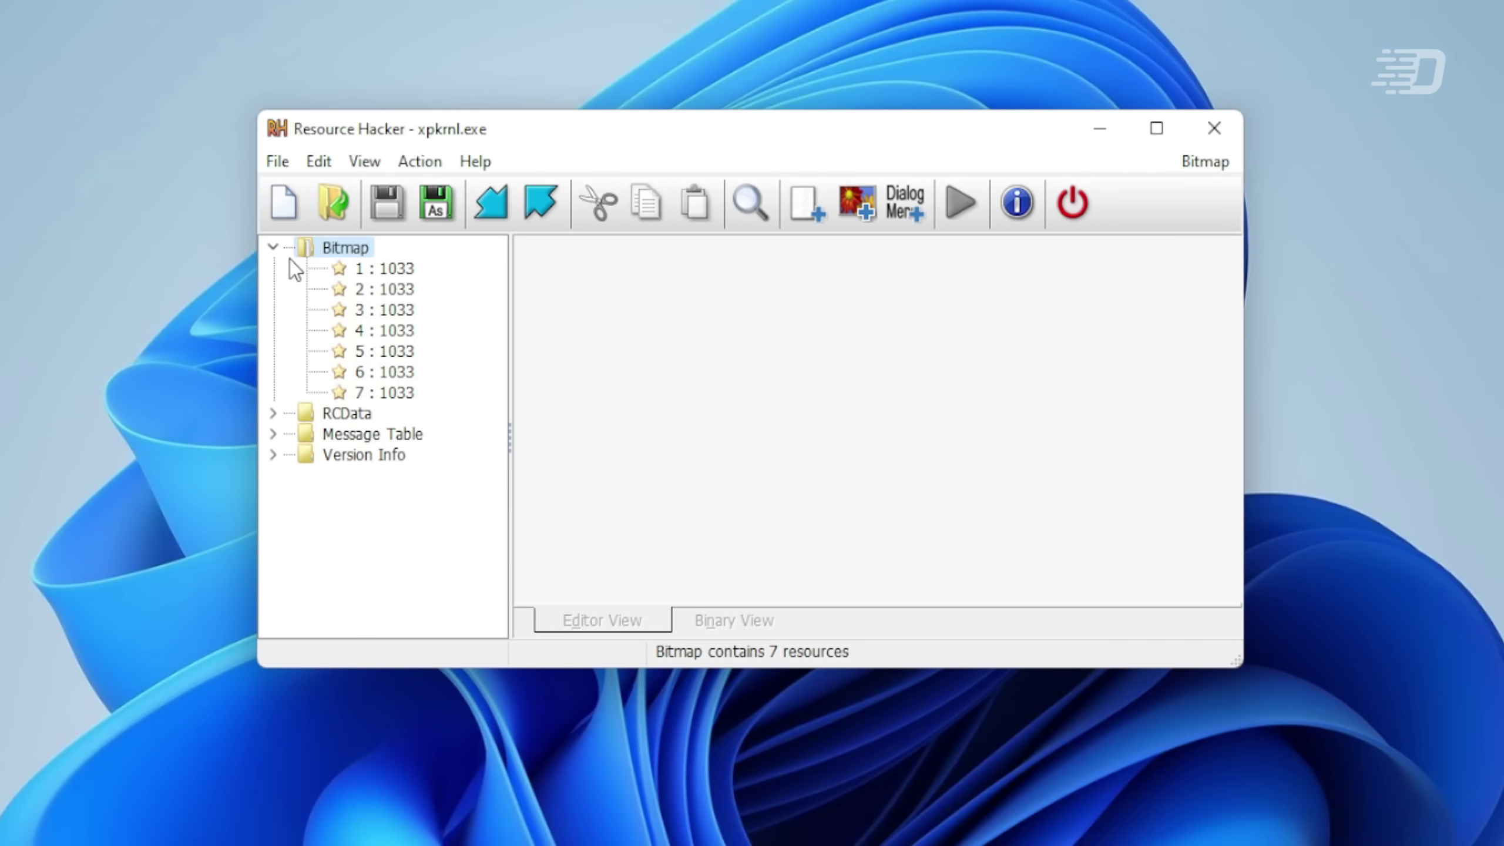
- Examine bitmap resources 1 to 7 of xpkrnl.exe one after another
{"action": "left_click", "coordinate": [406, 273]}
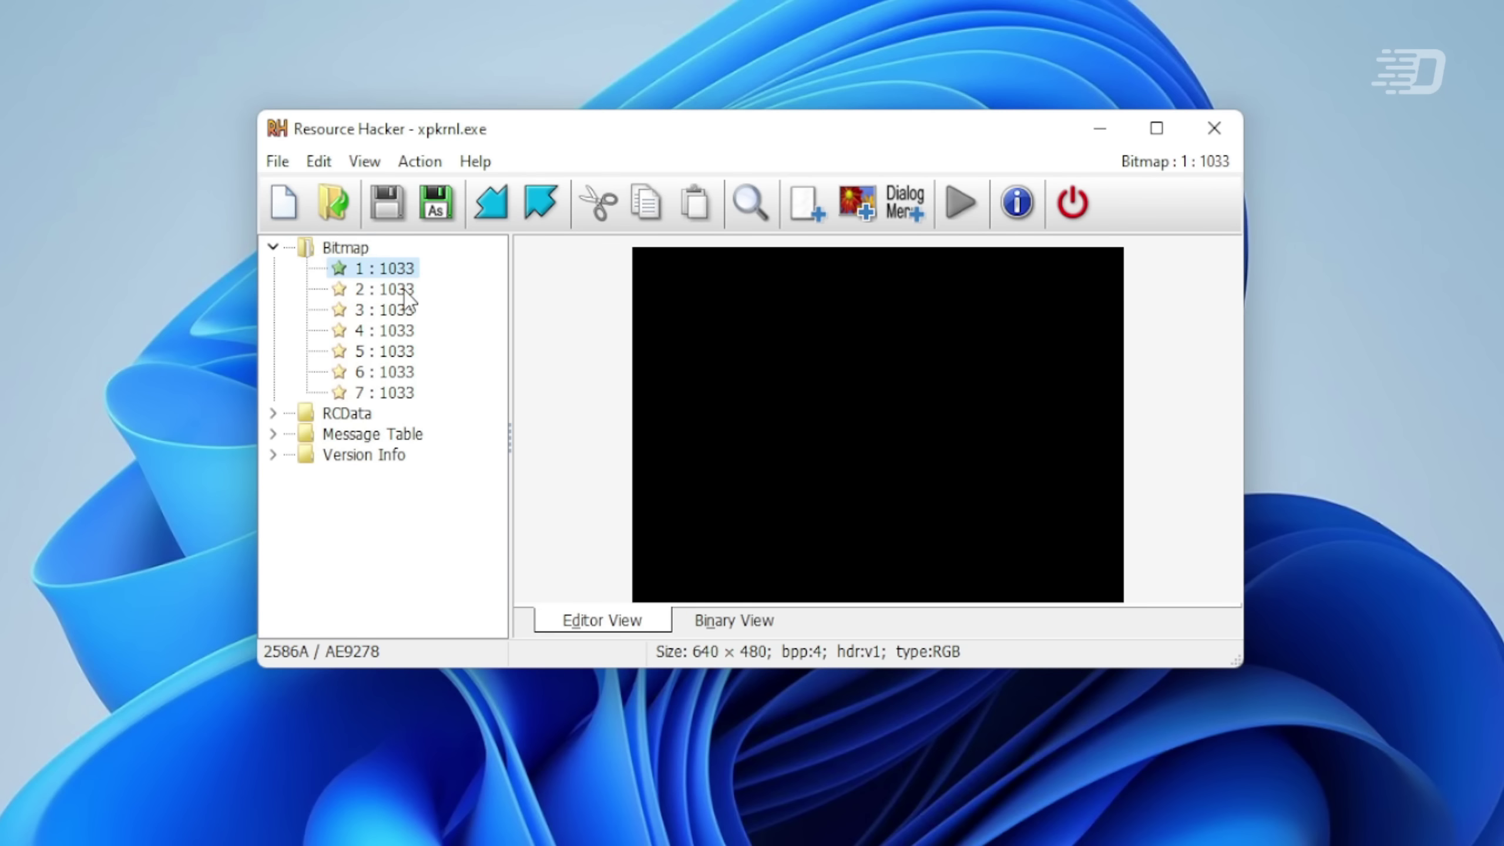
{"action": "left_click", "coordinate": [405, 290]}
{"action": "left_click", "coordinate": [404, 312]}
{"action": "left_click", "coordinate": [400, 348]}
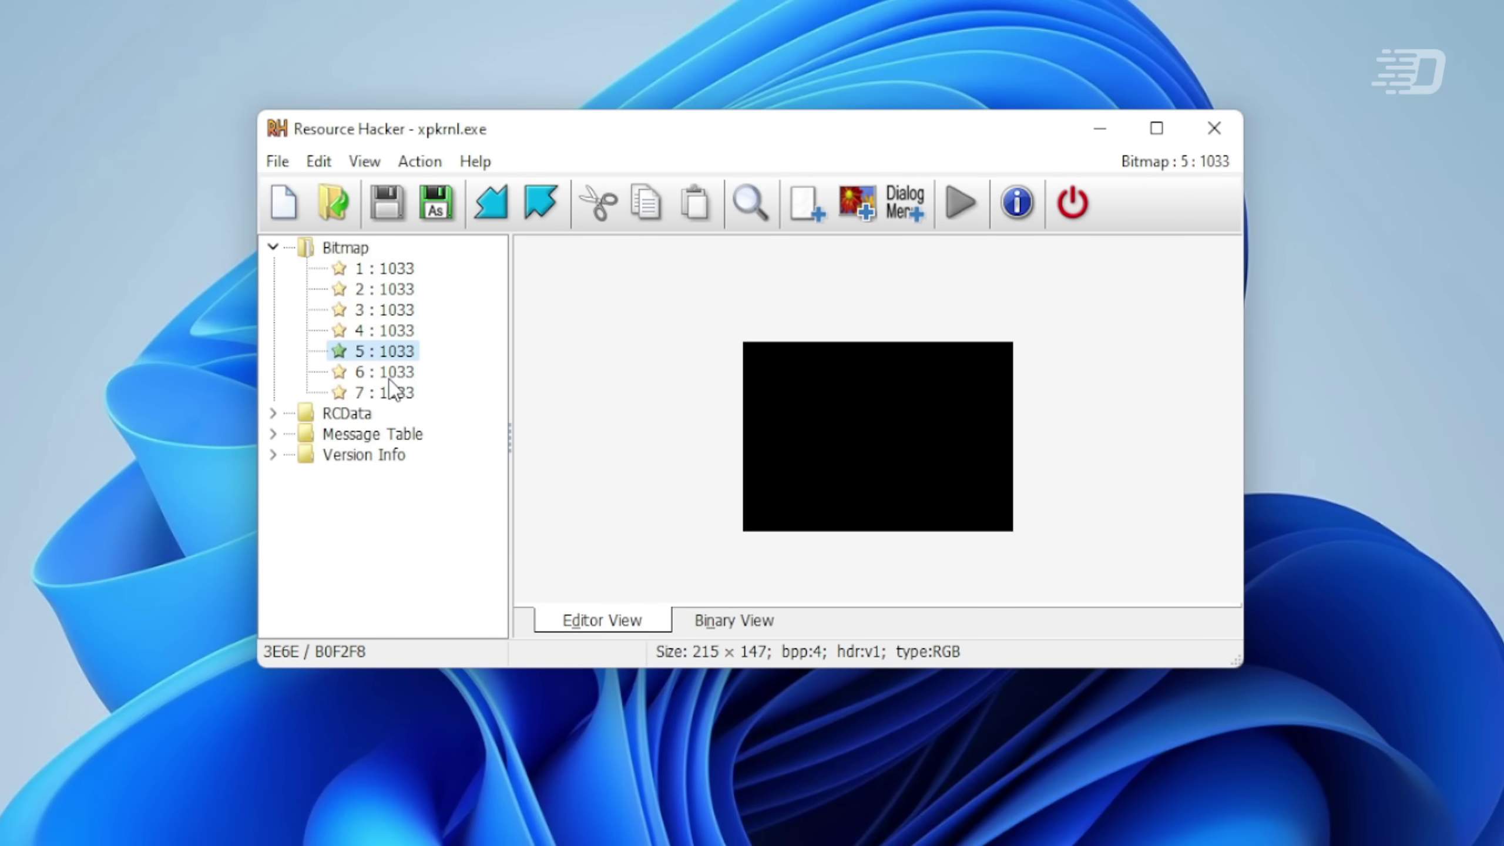
{"action": "left_click", "coordinate": [390, 379]}
{"action": "left_click", "coordinate": [389, 389]}
{"action": "left_click", "coordinate": [393, 370]}
{"action": "left_click", "coordinate": [401, 332]}
{"action": "left_click", "coordinate": [403, 311]}
{"action": "left_click", "coordinate": [400, 292]}
{"action": "left_click", "coordinate": [402, 272]}
{"action": "left_click", "coordinate": [348, 249]}
{"action": "left_click", "coordinate": [358, 268]}
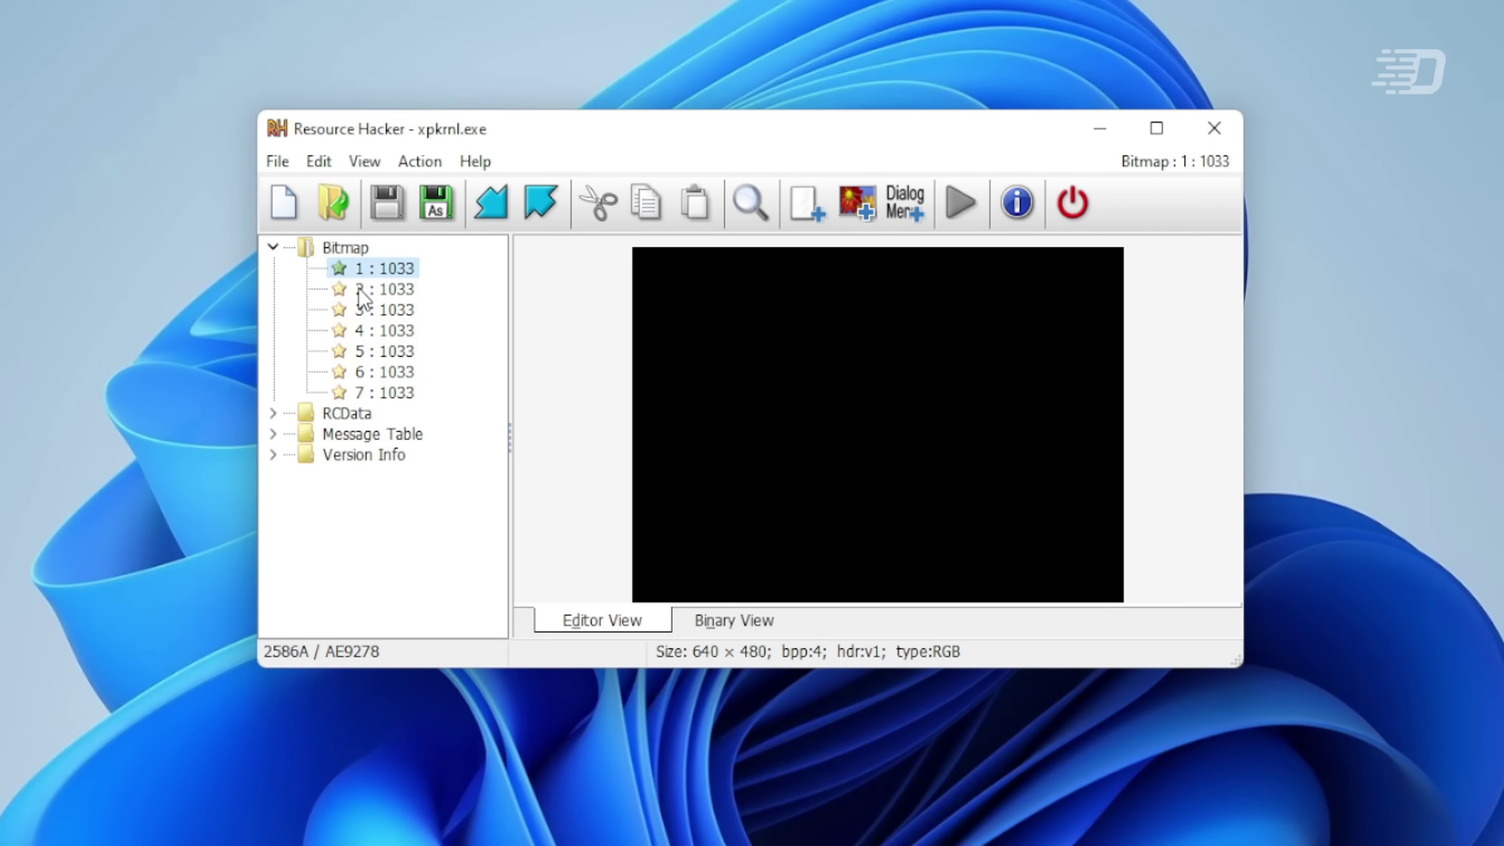
{"action": "key", "text": "Down"}
{"action": "key", "text": "Down"}
{"action": "key", "text": "Down"}
{"action": "key", "text": "Down"}
{"action": "key", "text": "Down"}
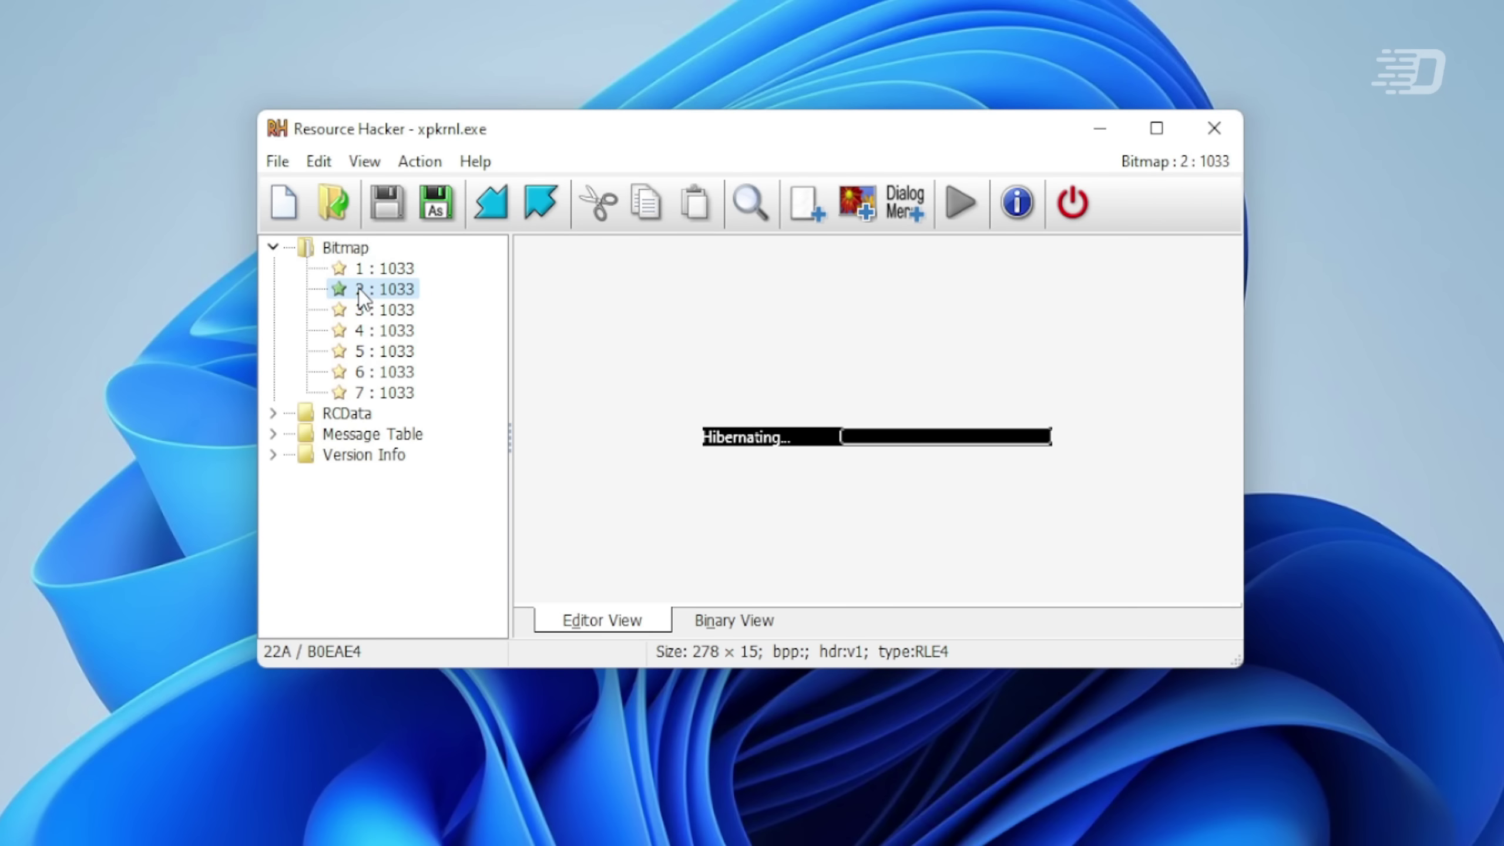
- In the Windows XP system's Resource Hacker window, expand the Bitmap resources of ntoskrnl.exe and examine its boot and logo images
{"action": "left_click_drag", "start_coordinate": [587, 135], "coordinate": [648, 290]}
{"action": "left_click", "coordinate": [274, 264]}
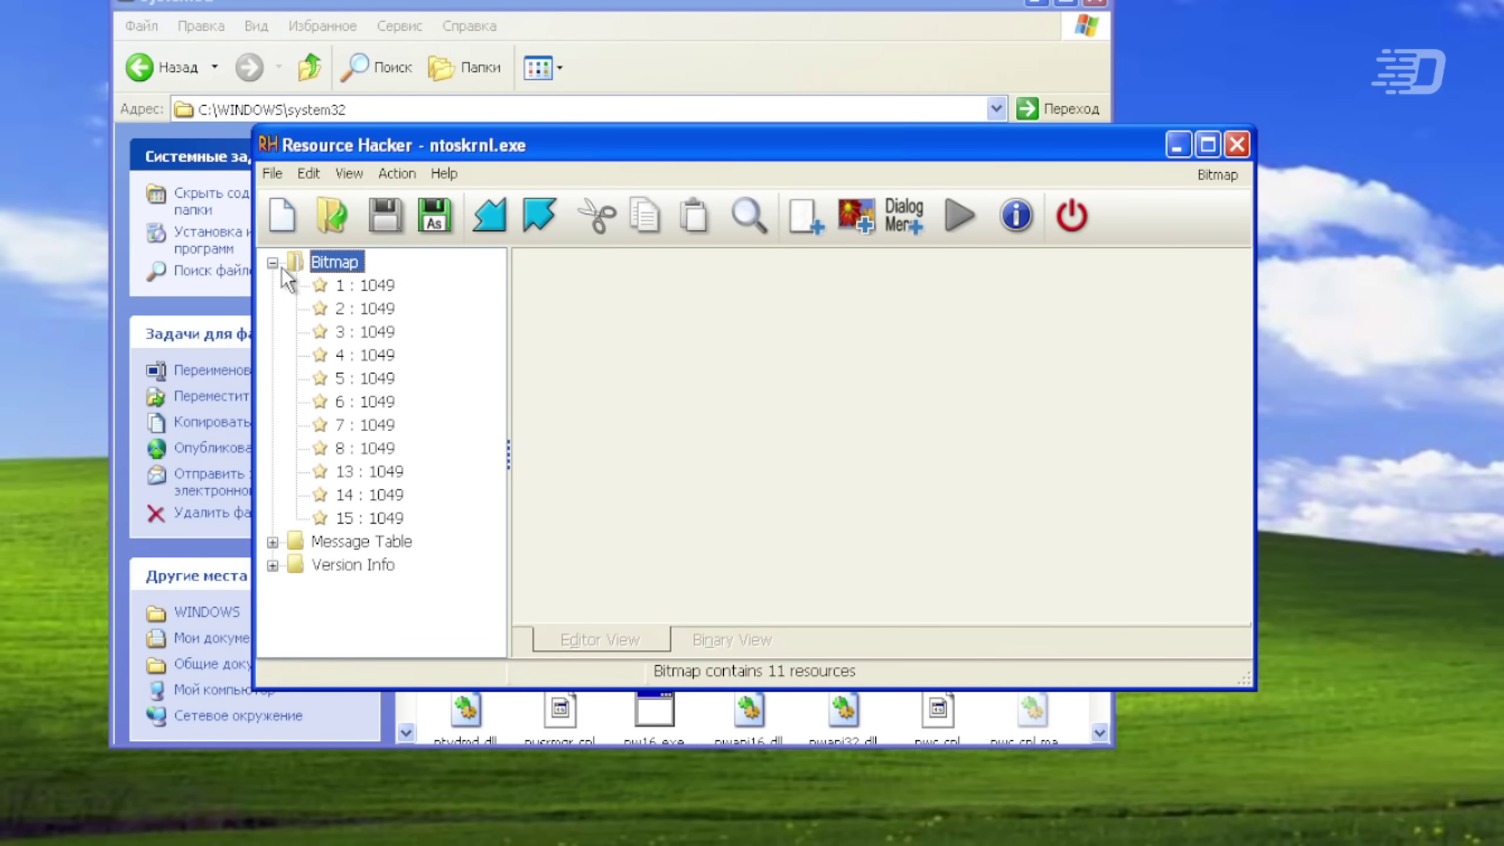
{"action": "left_click", "coordinate": [350, 310]}
{"action": "key", "text": "Down"}
{"action": "key", "text": "Down"}
{"action": "key", "text": "Down"}
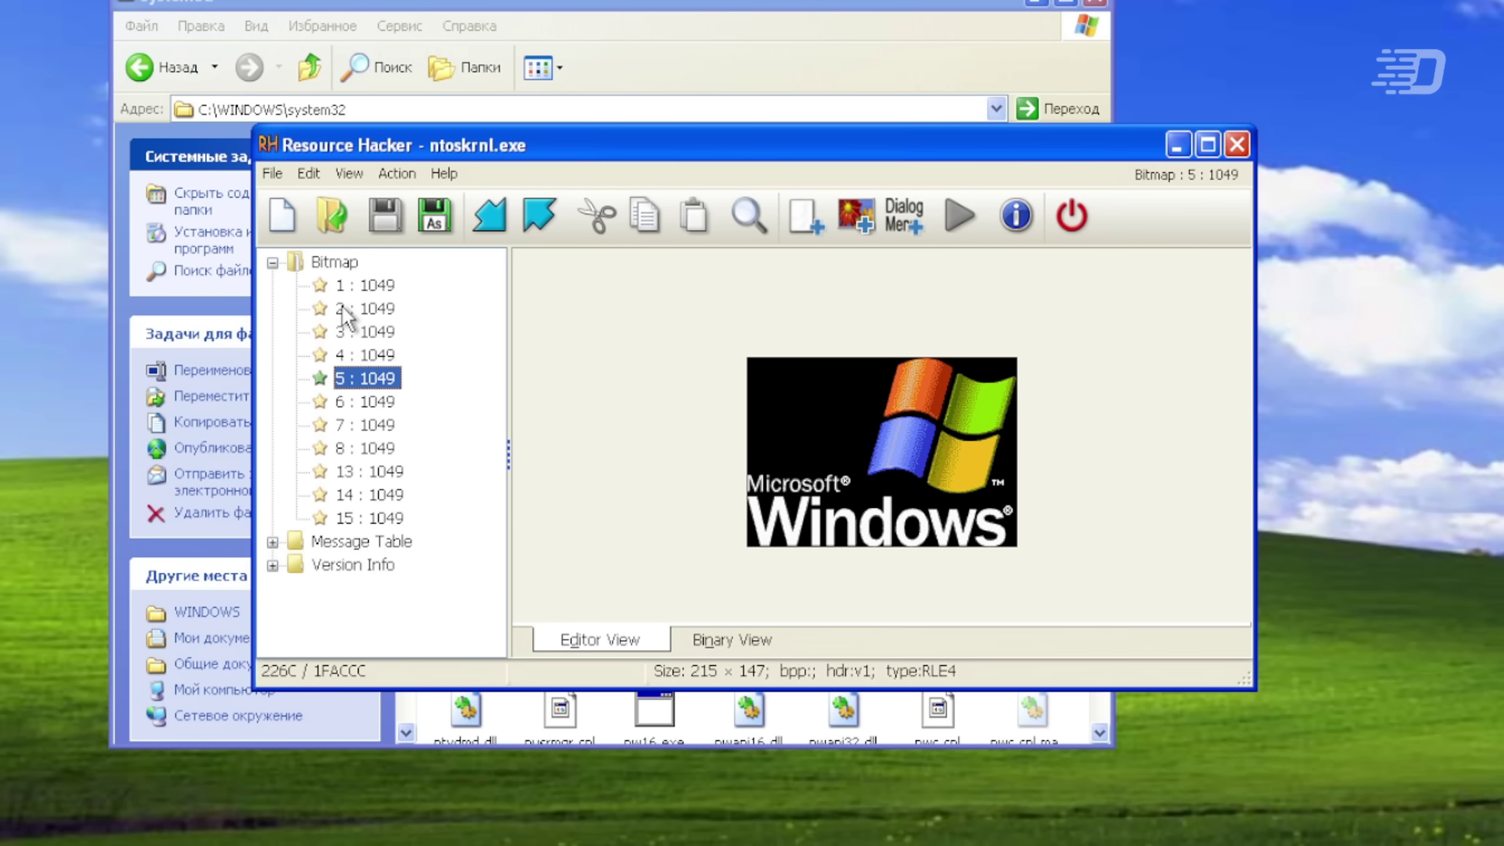
{"action": "key", "text": "Down"}
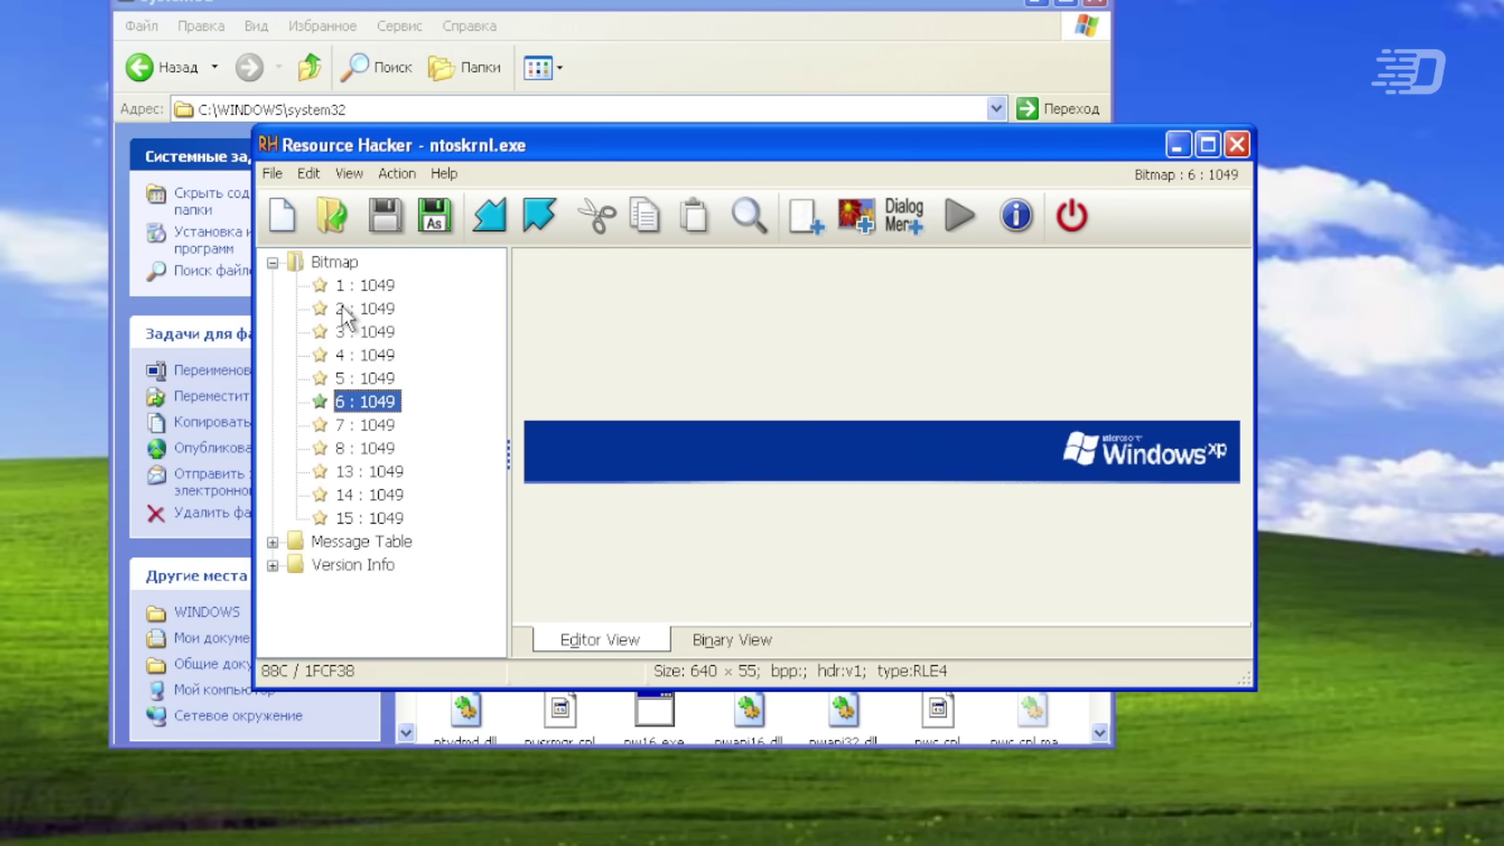
{"action": "key", "text": "Down"}
{"action": "key", "text": "Down"}
{"action": "key", "text": "Down"}
{"action": "key", "text": "Down"}
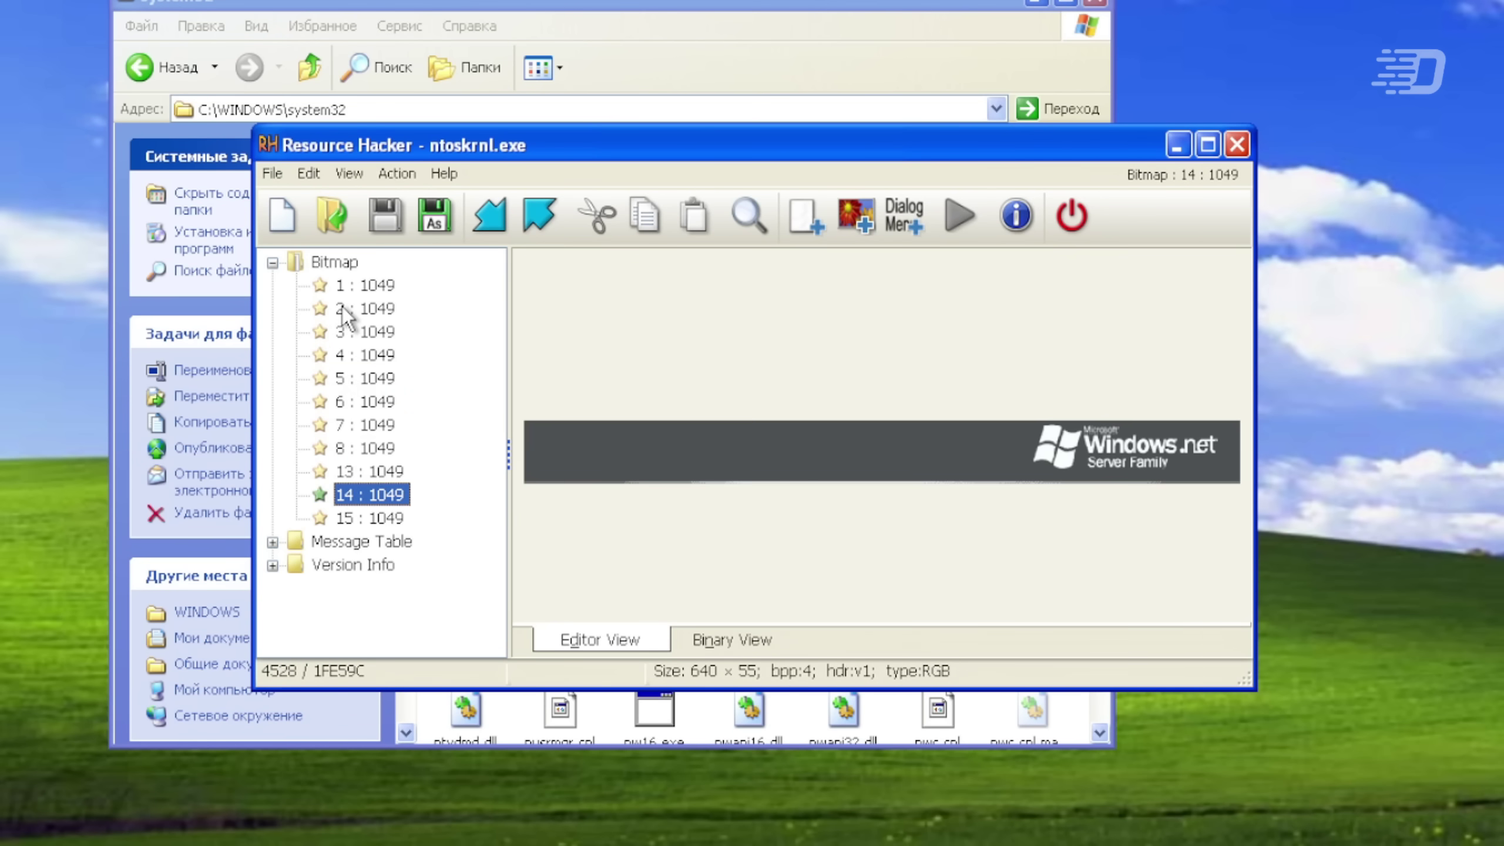
{"action": "key", "text": "Down"}
{"action": "key", "text": "Up"}
{"action": "key", "text": "Up"}
{"action": "key", "text": "Up"}
{"action": "key", "text": "Up"}
{"action": "key", "text": "Up"}
{"action": "key", "text": "Up"}
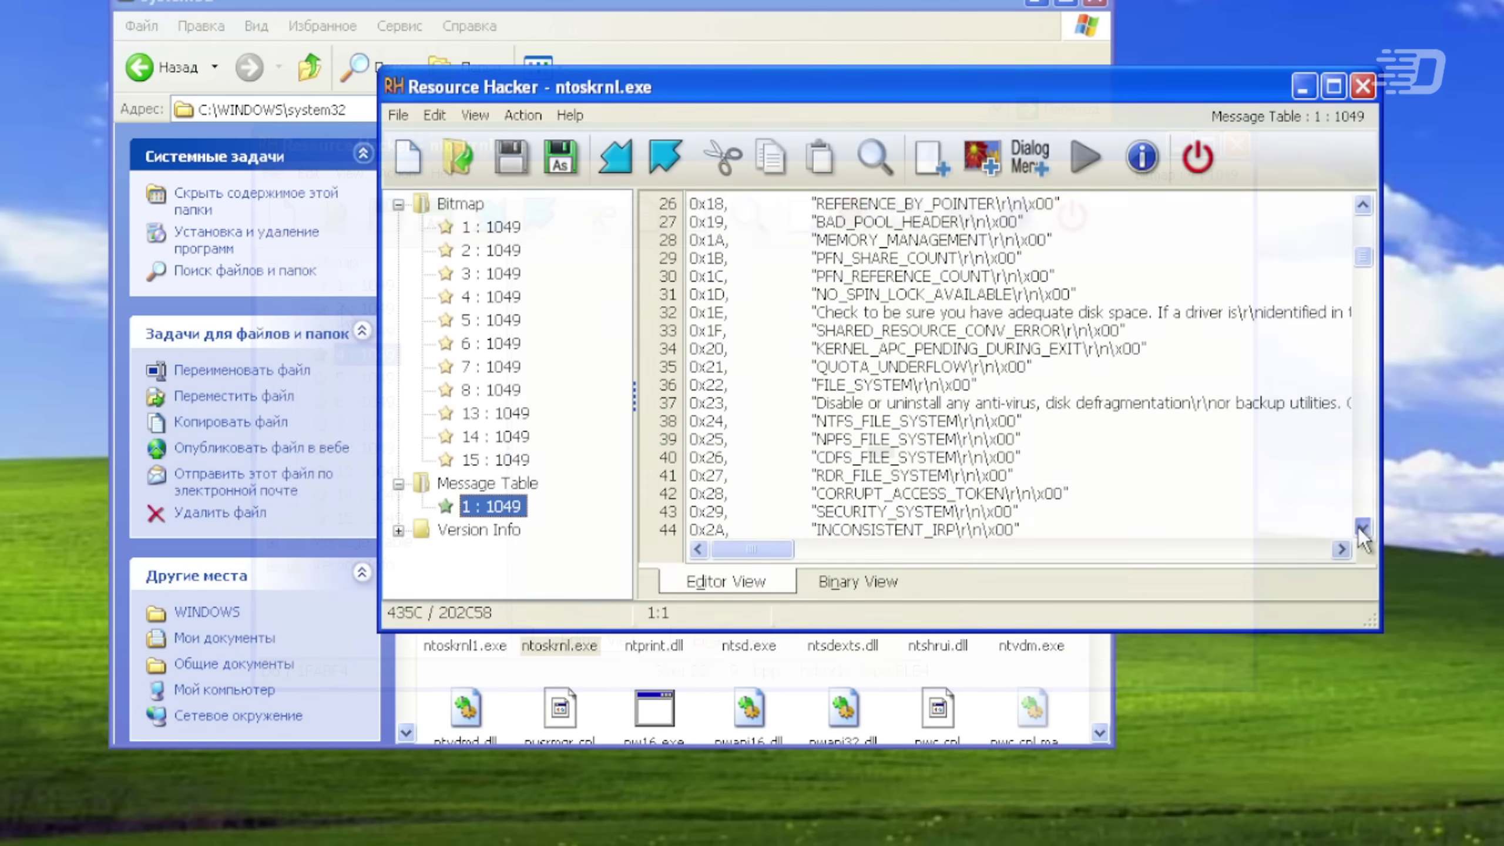
- Examine the message table of the Windows XP ntoskrnl.exe and search its text for "Windows"
{"action": "left_click", "coordinate": [1362, 525]}
{"action": "left_click", "coordinate": [1362, 526]}
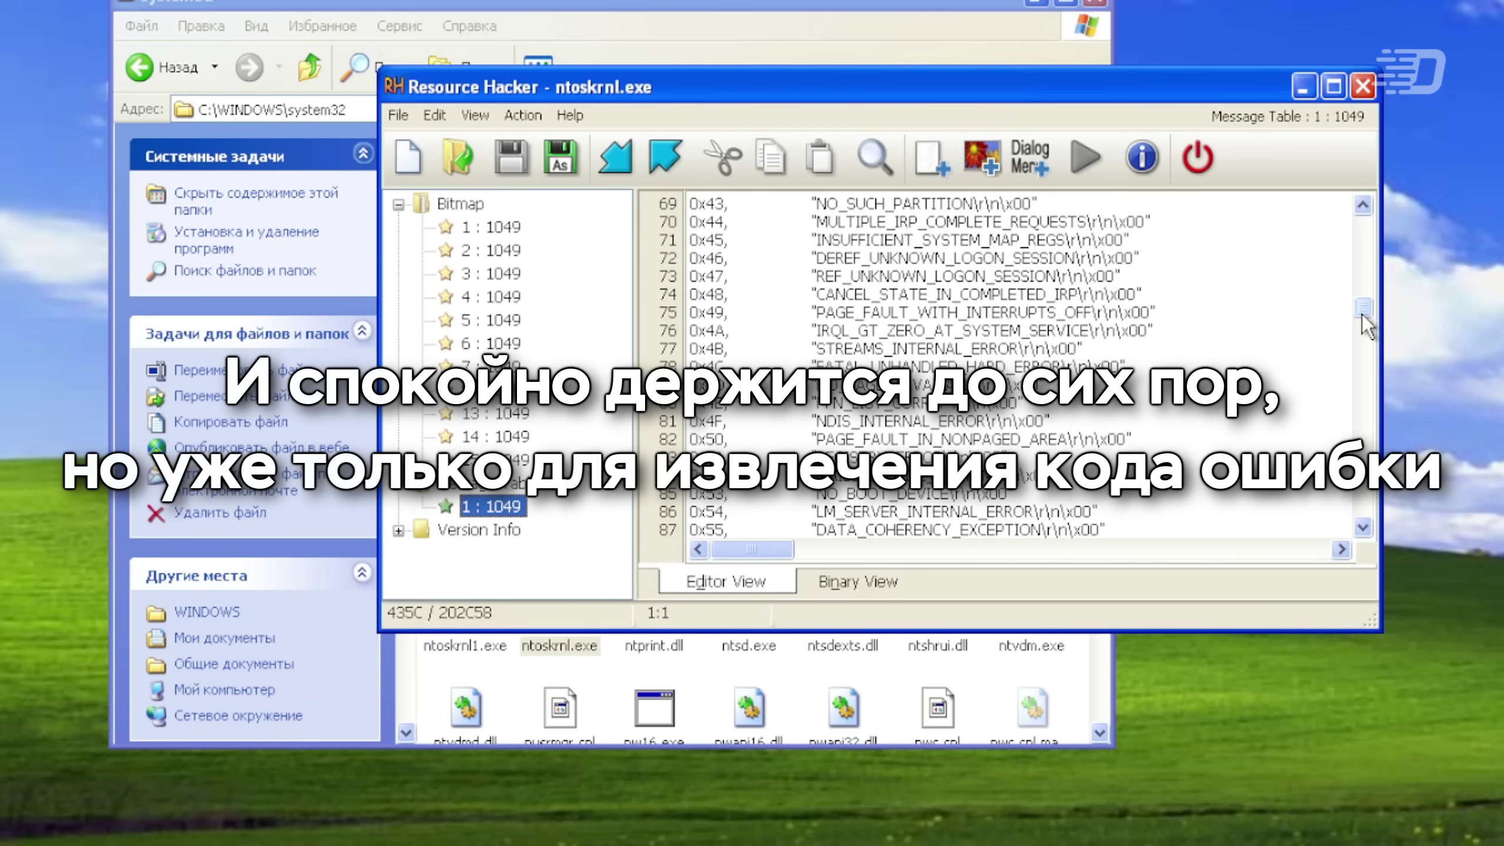
{"action": "scroll", "coordinate": [1368, 382], "scroll_direction": "down", "scroll_amount": 7}
{"action": "left_click", "coordinate": [1130, 369]}
{"action": "key", "text": "ctrl+f"}
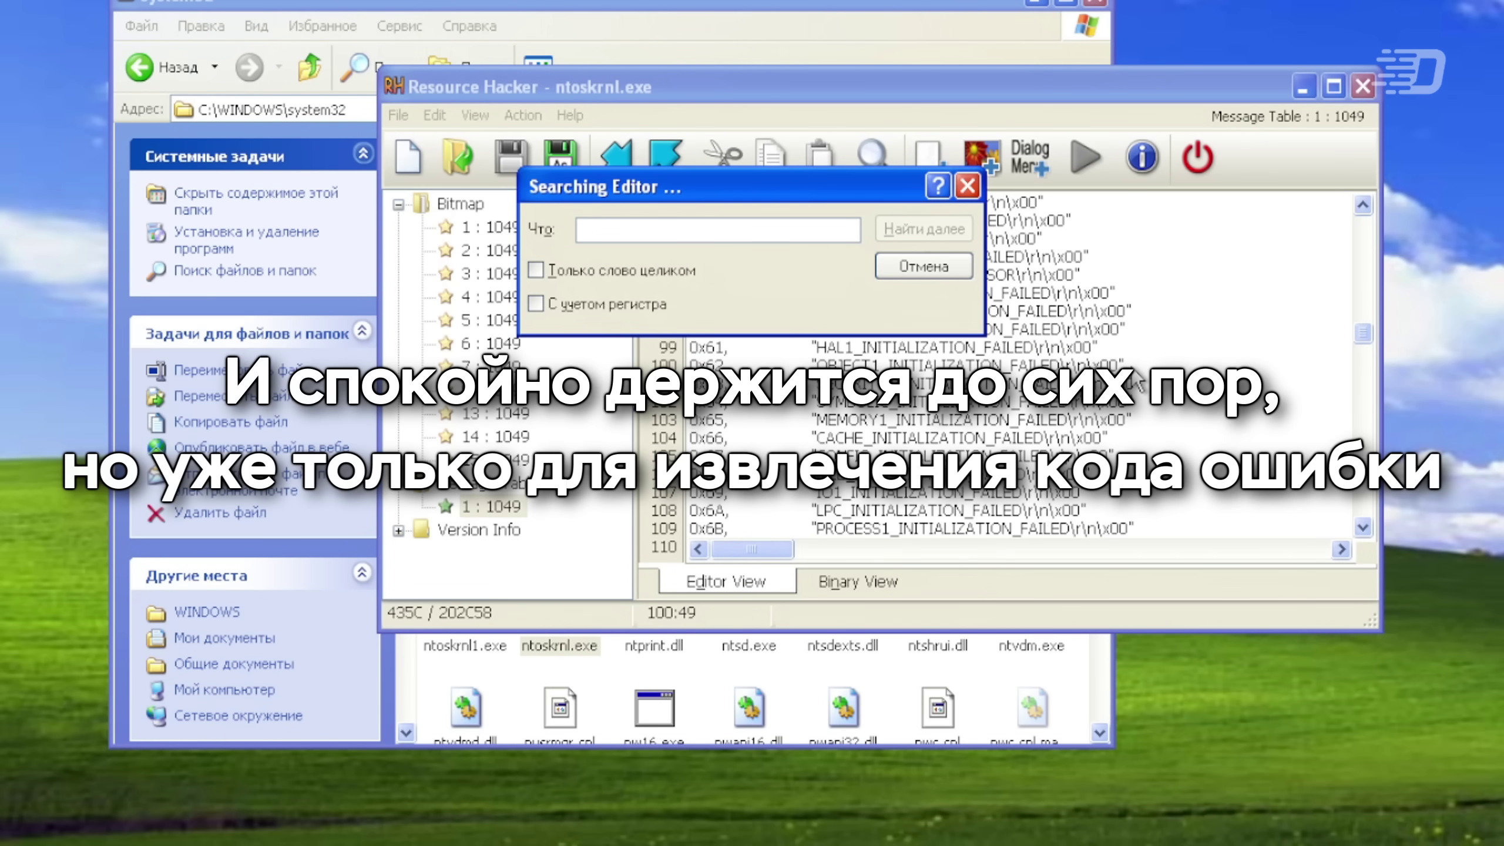
{"action": "type", "text": "Win"}
{"action": "key", "text": "BackSpace"}
{"action": "key", "text": "BackSpace"}
{"action": "key", "text": "BackSpace"}
{"action": "type", "text": "Win"}
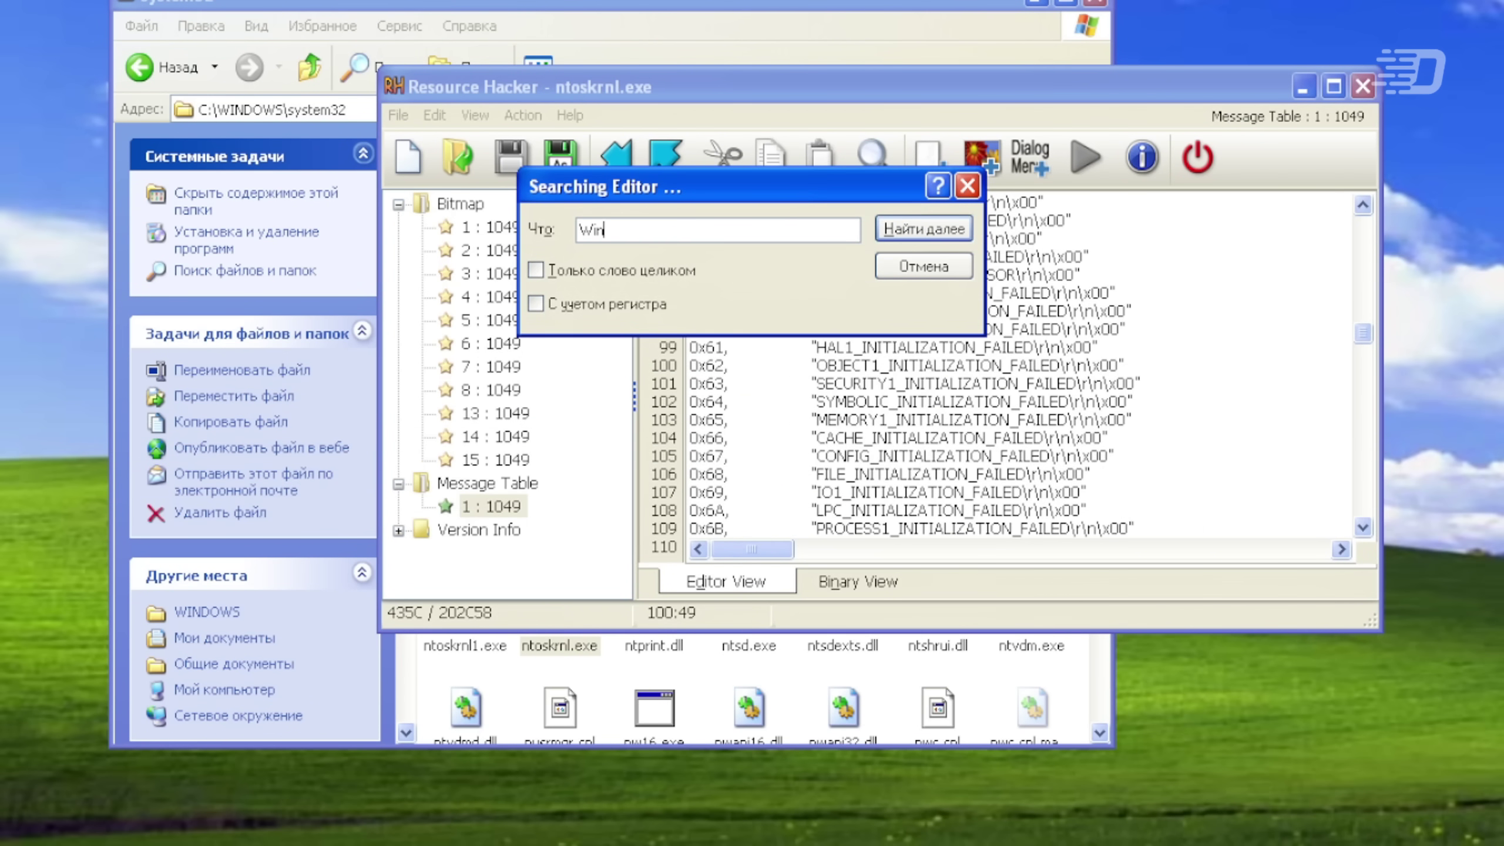
{"action": "type", "text": "dows"}
{"action": "key", "text": "Return"}
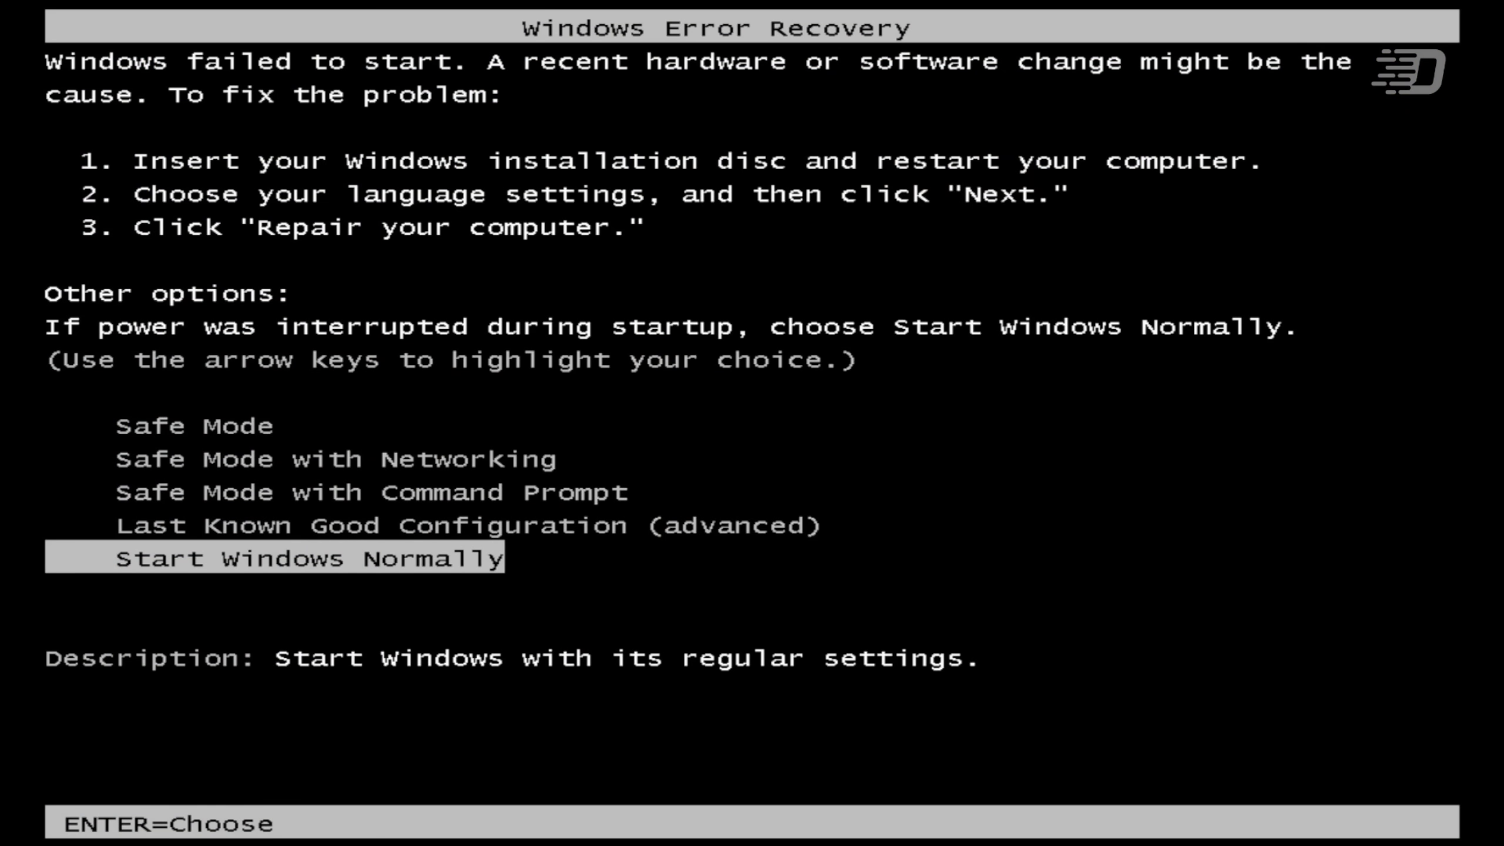
- Boot with the Start Windows Normally option from the Windows Error Recovery menu
{"action": "key", "text": "Up"}
{"action": "key", "text": "Up"}
{"action": "key", "text": "Up"}
{"action": "key", "text": "Down"}
{"action": "key", "text": "Down"}
{"action": "key", "text": "Down"}
{"action": "key", "text": "Return"}
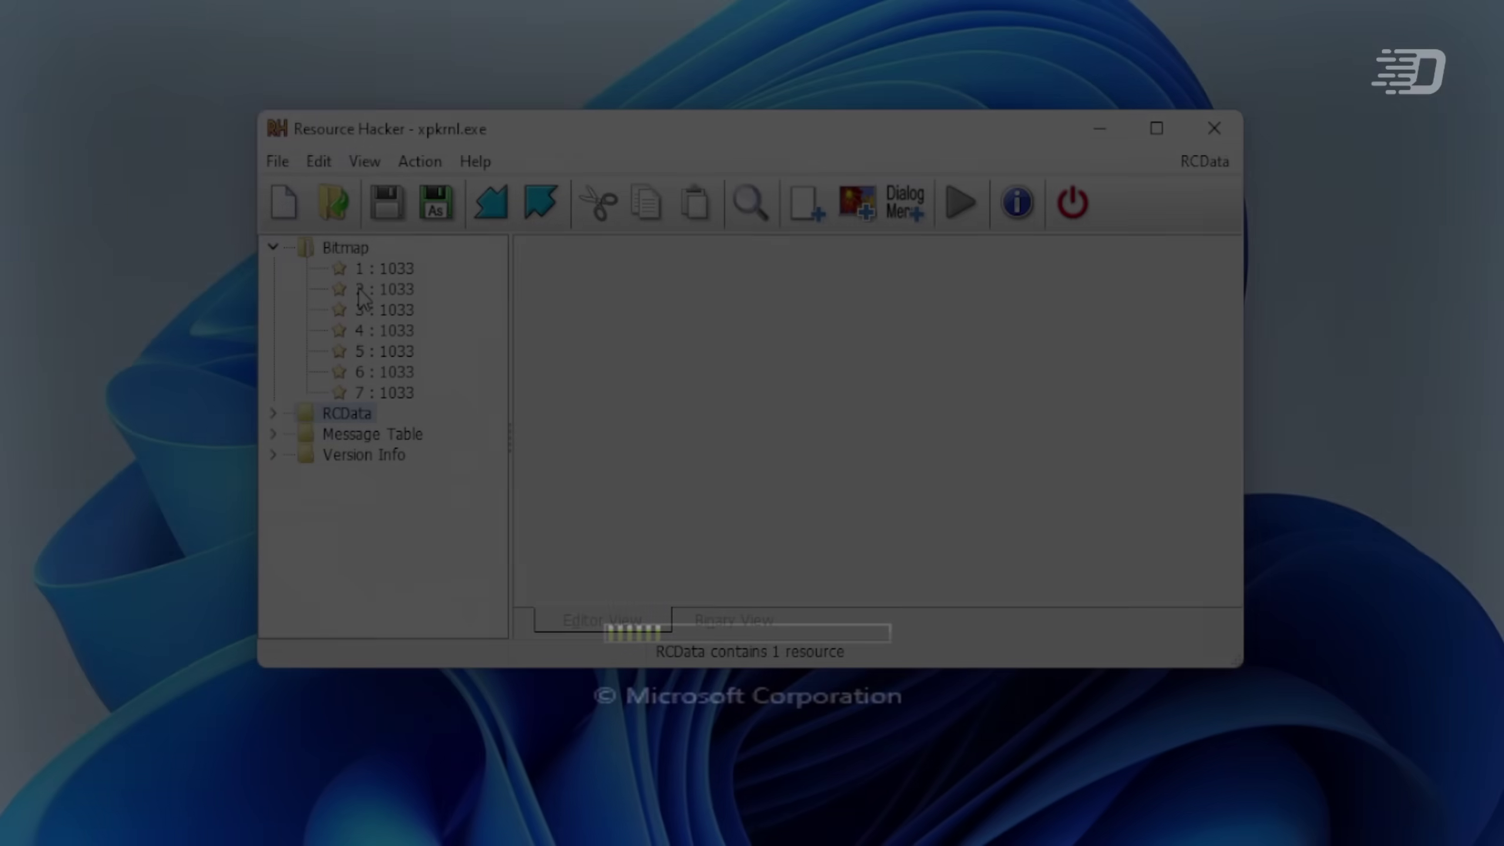
- Back in the Windows 11 Resource Hacker window, replace bitmap 1 of xpkrnl.exe with pic1_1 from the desktop's xp folder
{"action": "key", "text": "Up"}
{"action": "key", "text": "Up"}
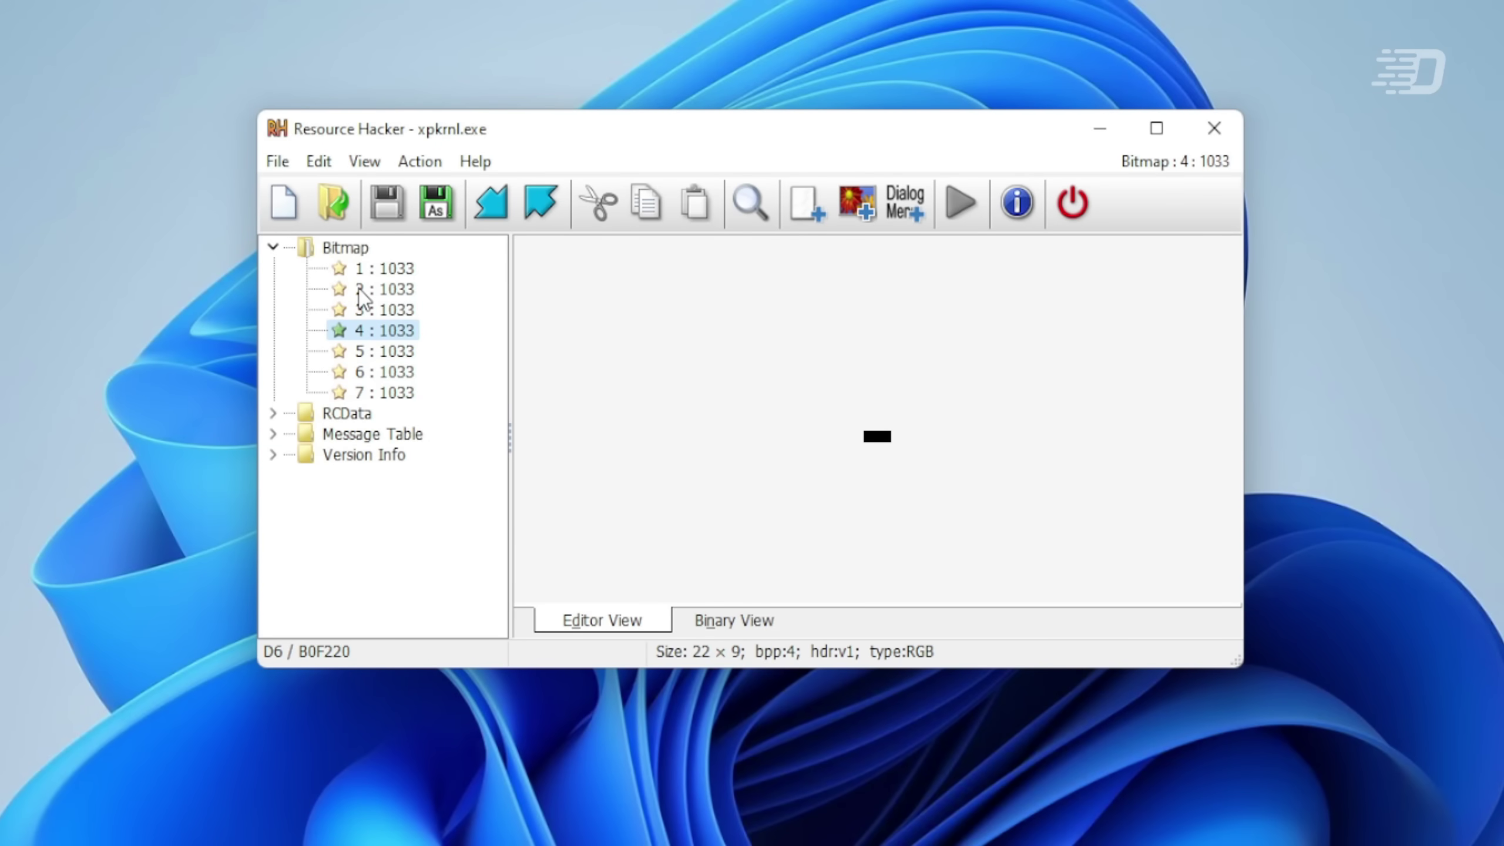
{"action": "key", "text": "Up"}
{"action": "key", "text": "Up"}
{"action": "key", "text": "Up"}
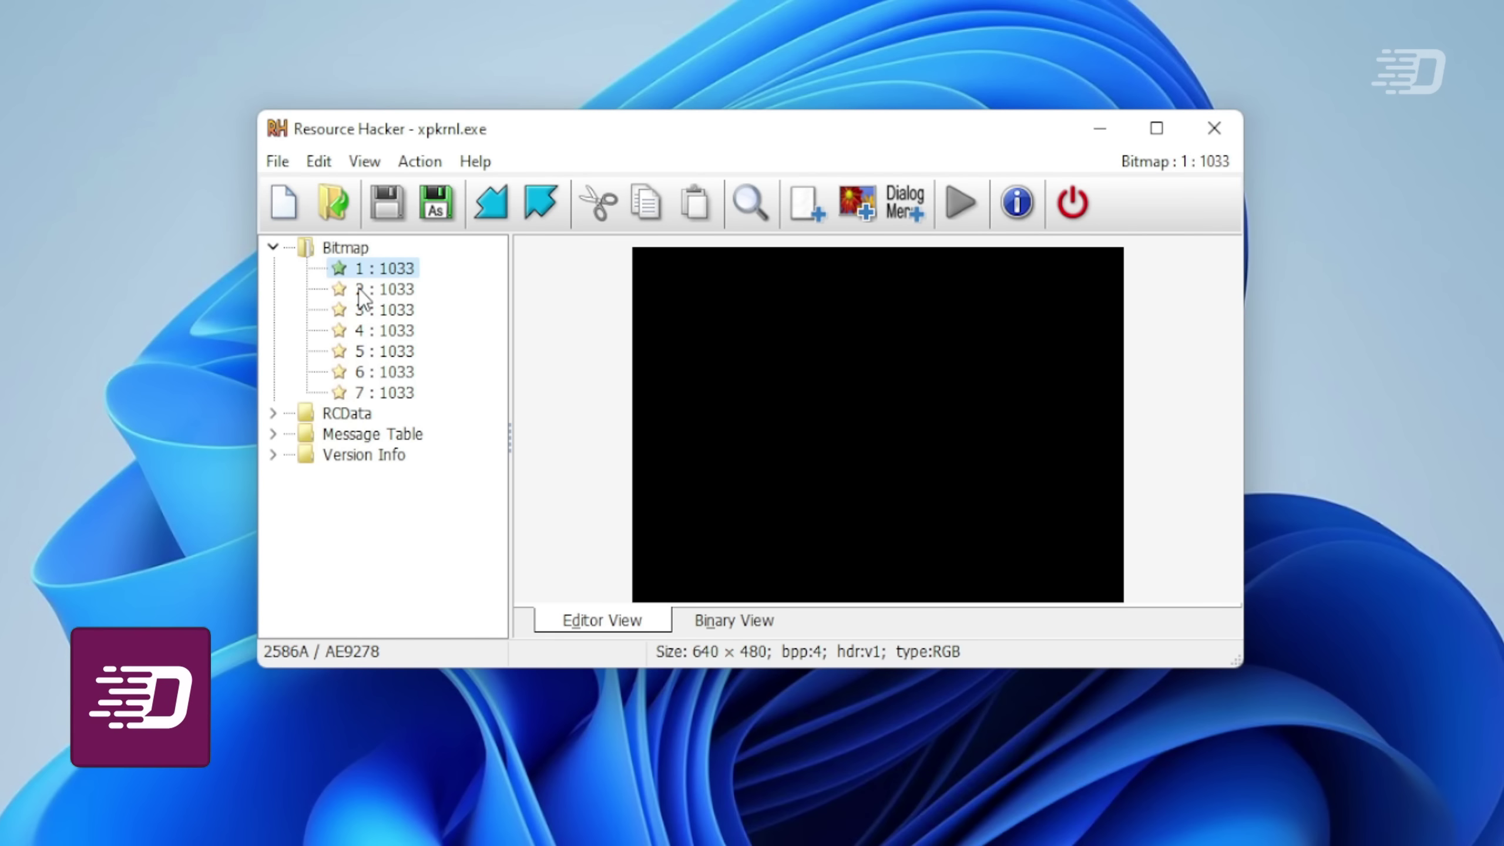
{"action": "right_click", "coordinate": [389, 268]}
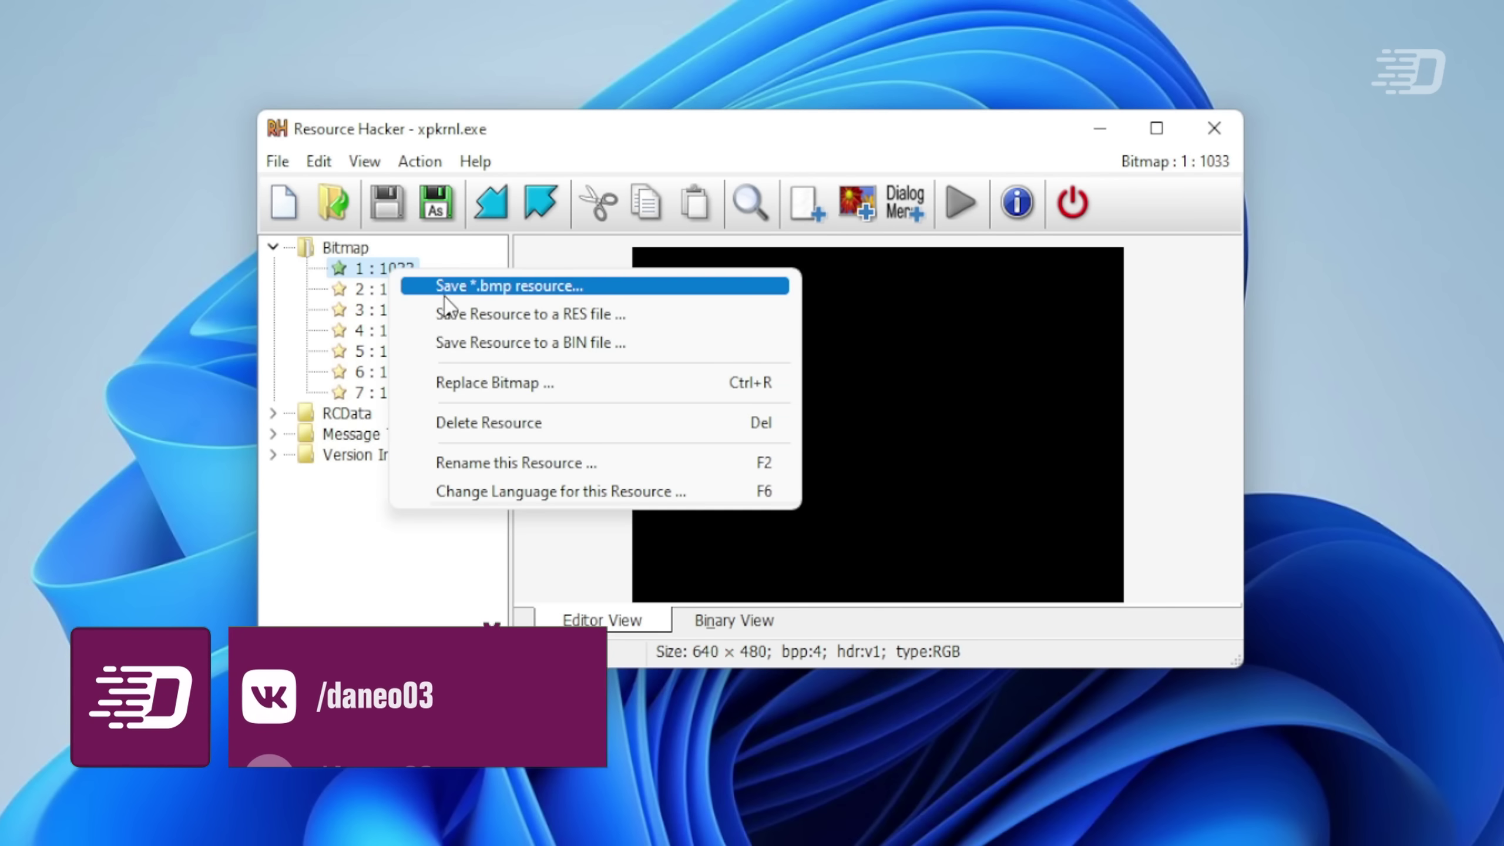
{"action": "left_click", "coordinate": [514, 388]}
{"action": "left_click", "coordinate": [593, 132]}
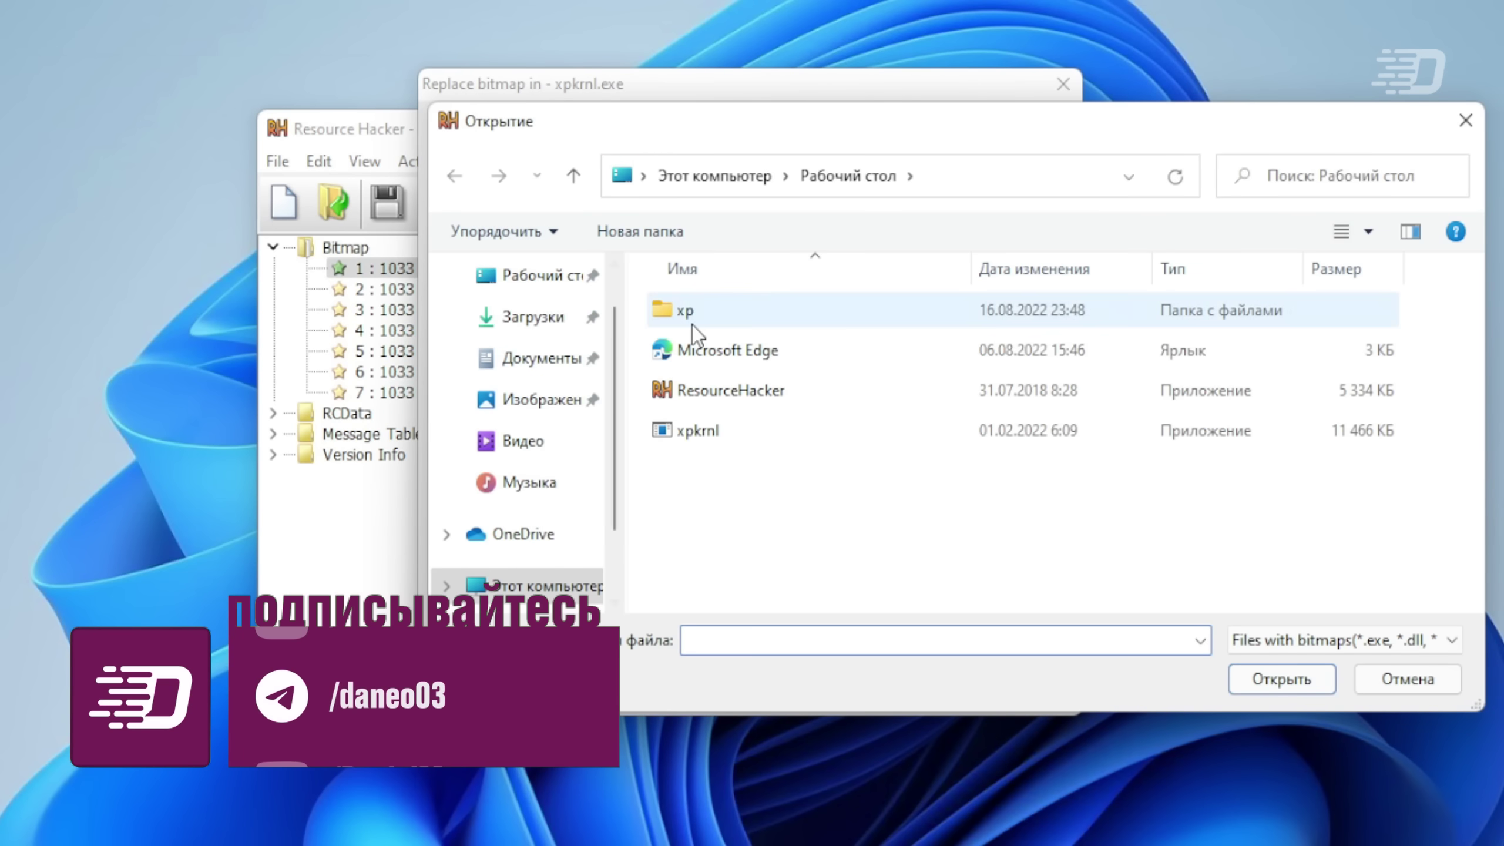
{"action": "double_click", "coordinate": [692, 323]}
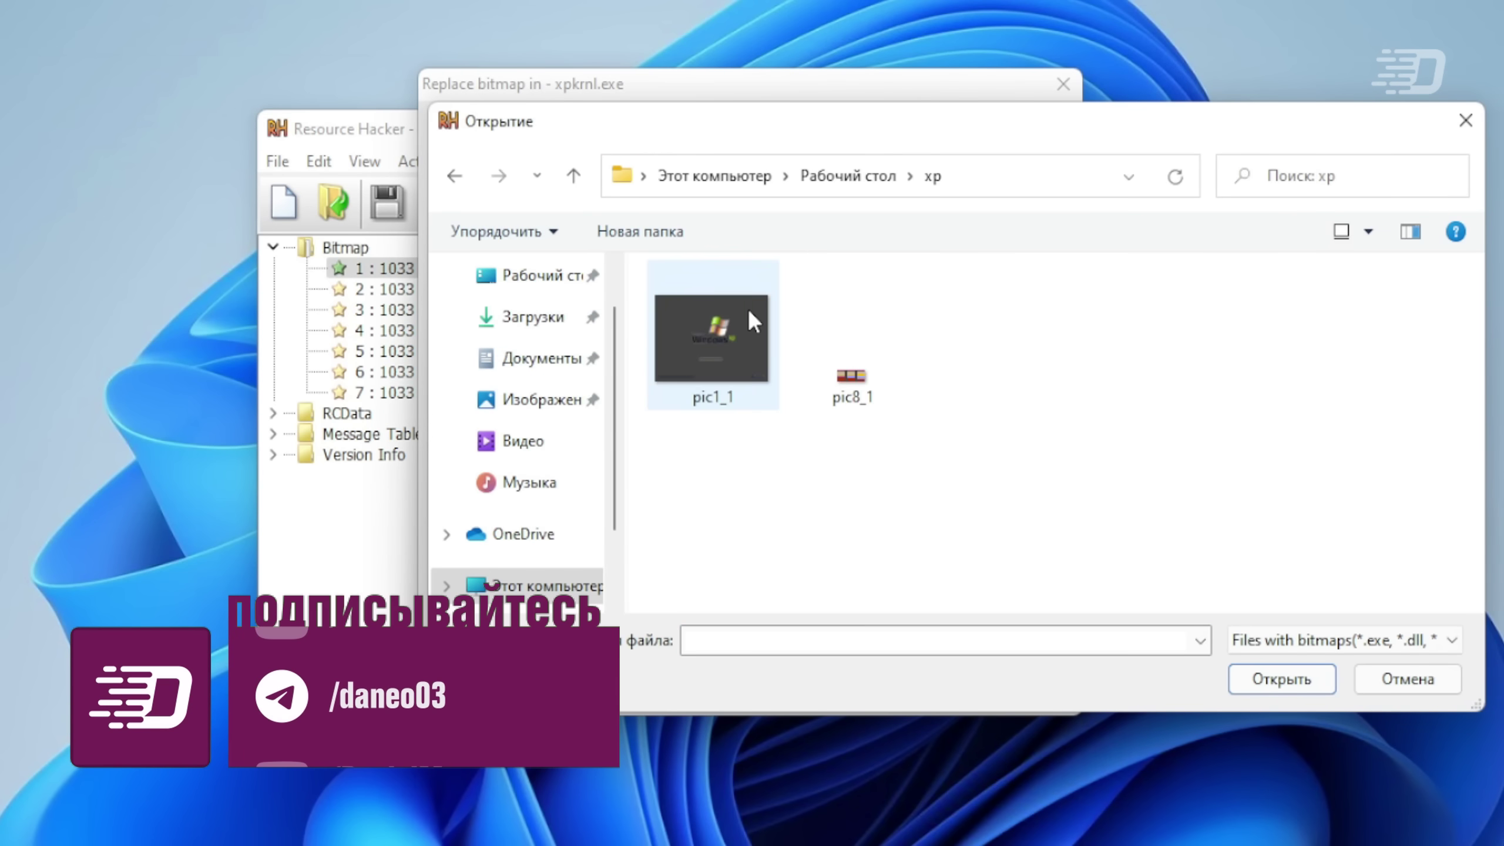
{"action": "double_click", "coordinate": [747, 308]}
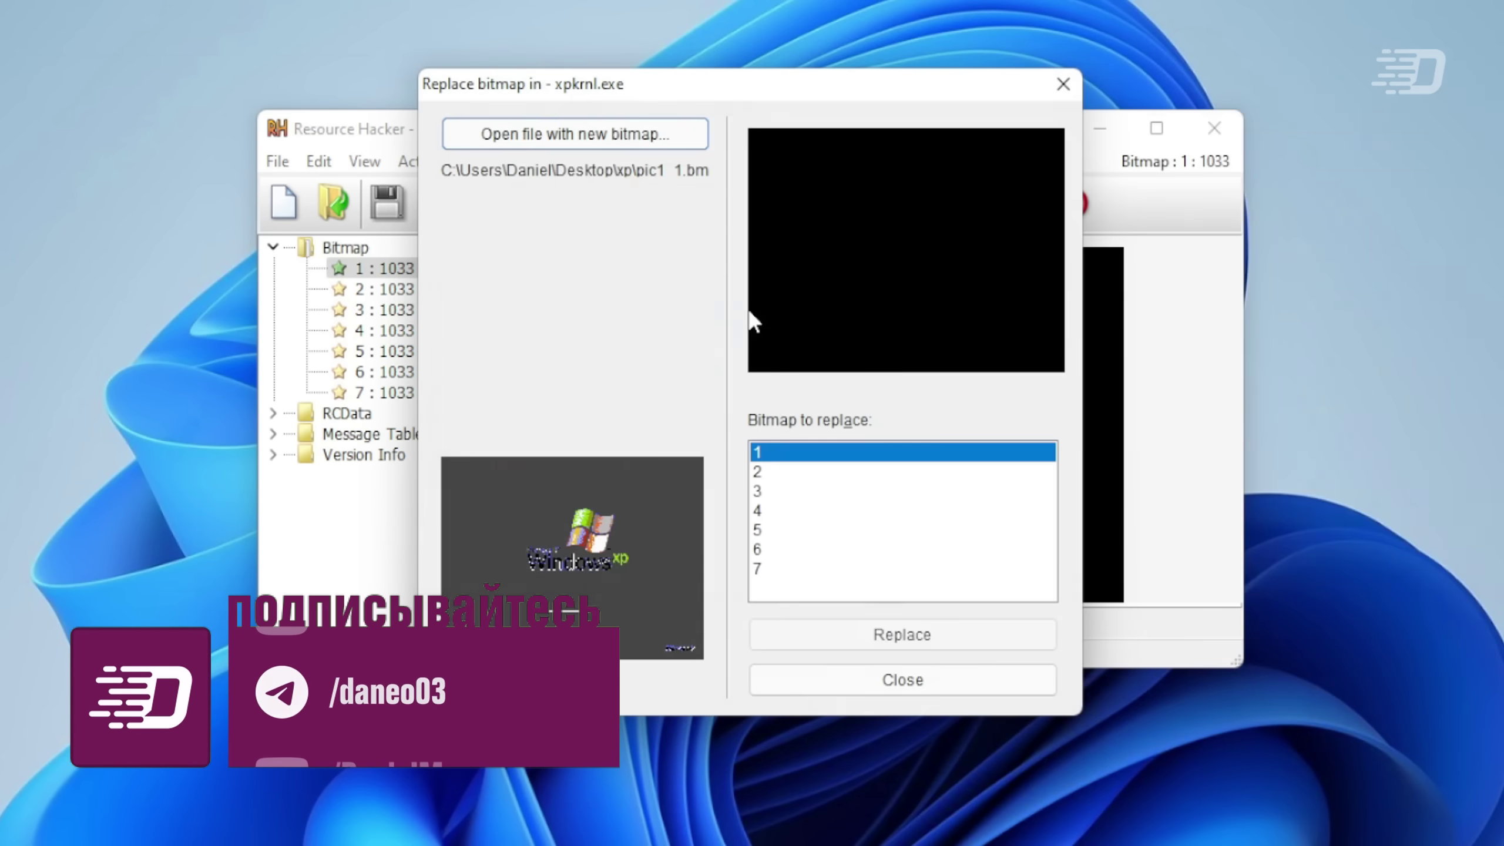
{"action": "left_click", "coordinate": [880, 639]}
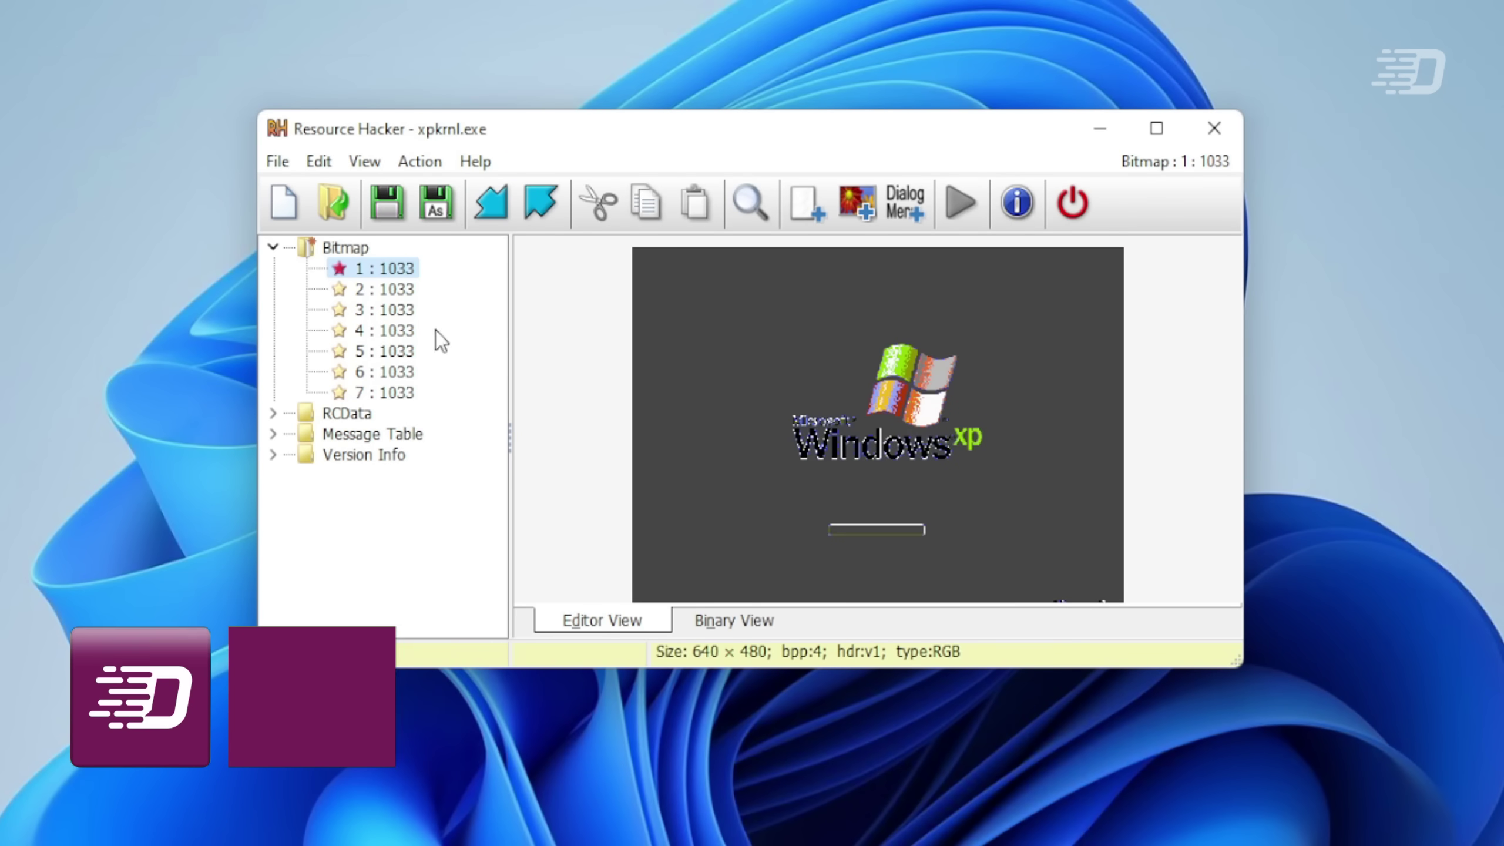
- Replace bitmap 4 of xpkrnl.exe with pic8_1 from the xp folder
{"action": "left_click", "coordinate": [379, 310]}
{"action": "left_click", "coordinate": [382, 291]}
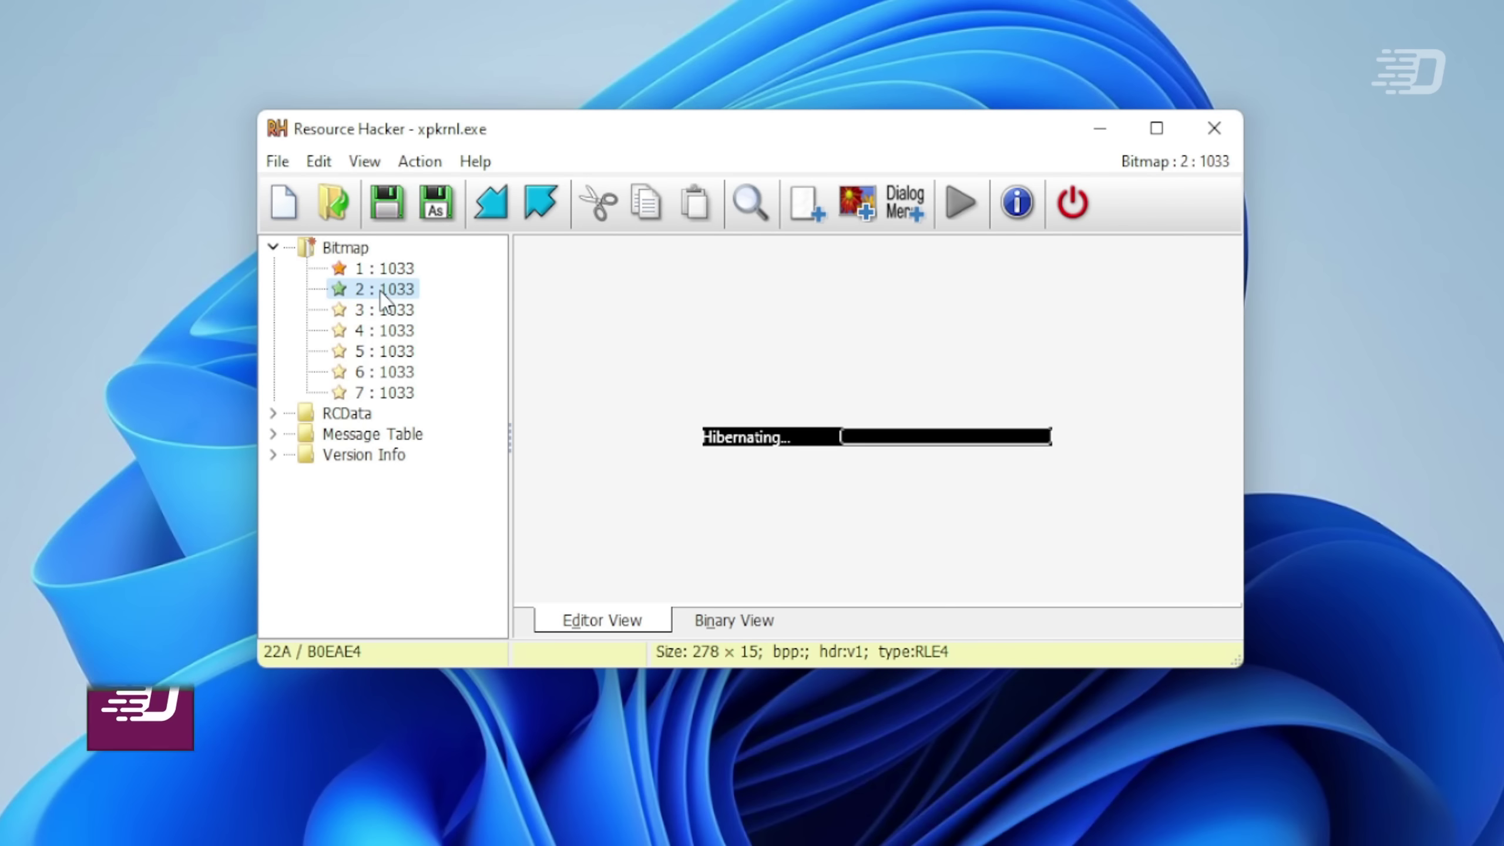
{"action": "left_click", "coordinate": [384, 333]}
{"action": "right_click", "coordinate": [362, 332]}
{"action": "left_click", "coordinate": [361, 351]}
{"action": "left_click", "coordinate": [368, 333]}
{"action": "right_click", "coordinate": [366, 334]}
{"action": "left_click", "coordinate": [471, 447]}
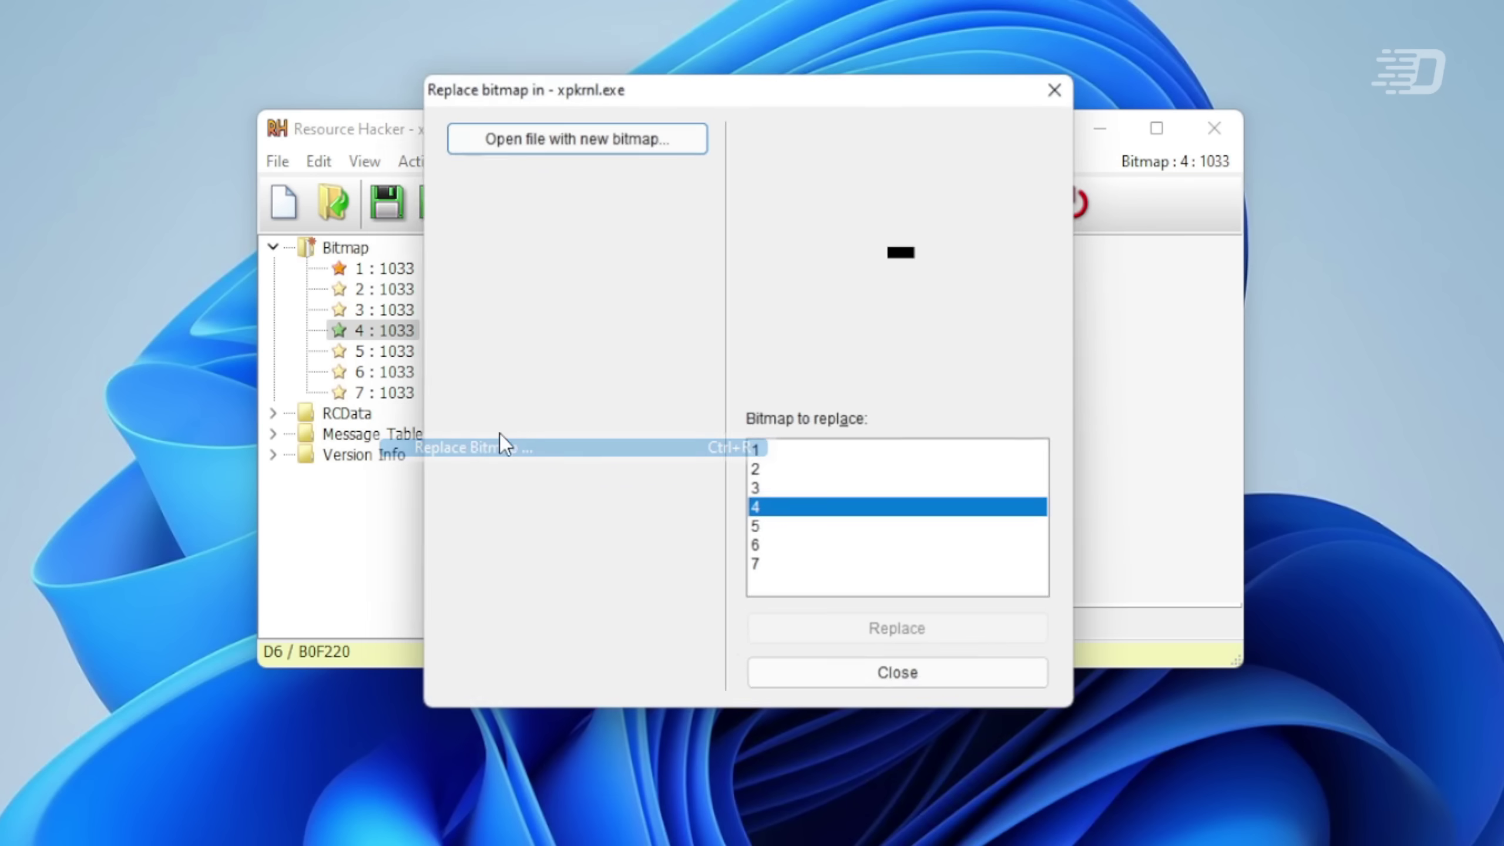
{"action": "left_click", "coordinate": [573, 135]}
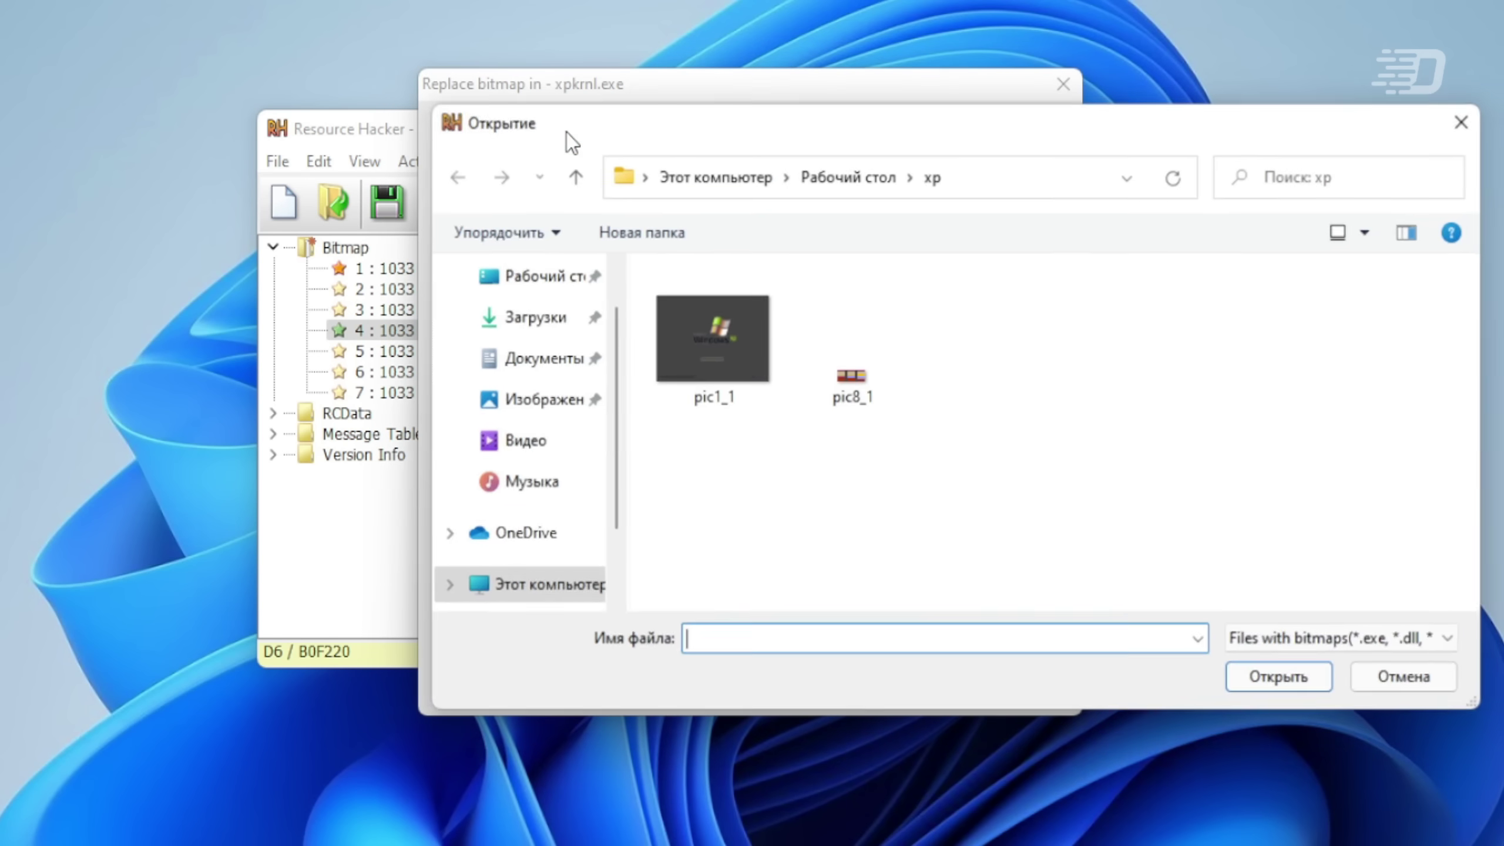
{"action": "double_click", "coordinate": [841, 362]}
{"action": "left_click", "coordinate": [902, 635]}
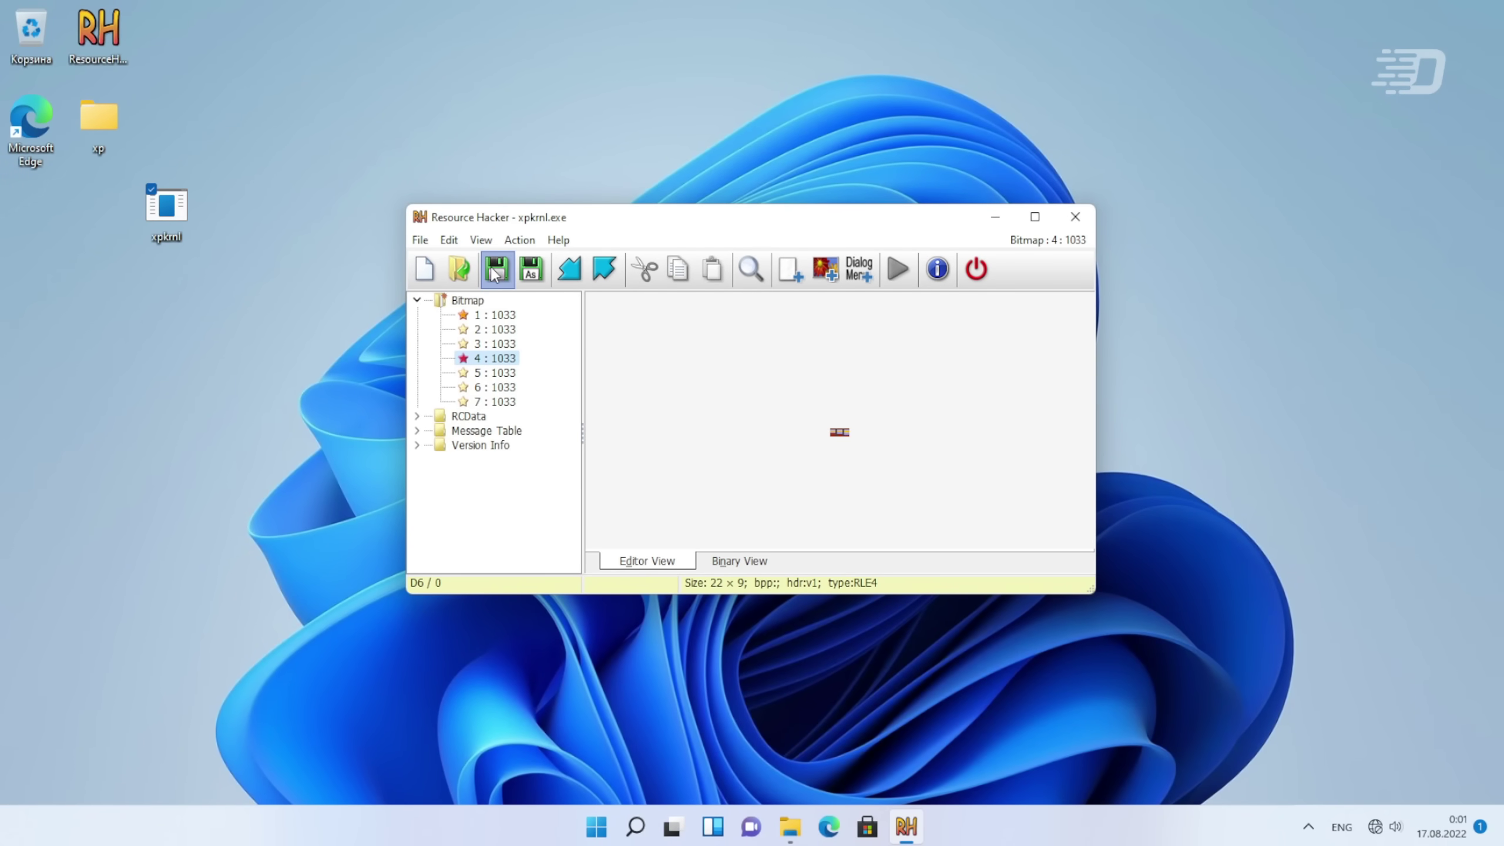
- Save the modified xpkrnl.exe and close Resource Hacker
{"action": "left_click", "coordinate": [496, 272]}
{"action": "left_click_drag", "start_coordinate": [202, 240], "coordinate": [30, 37]}
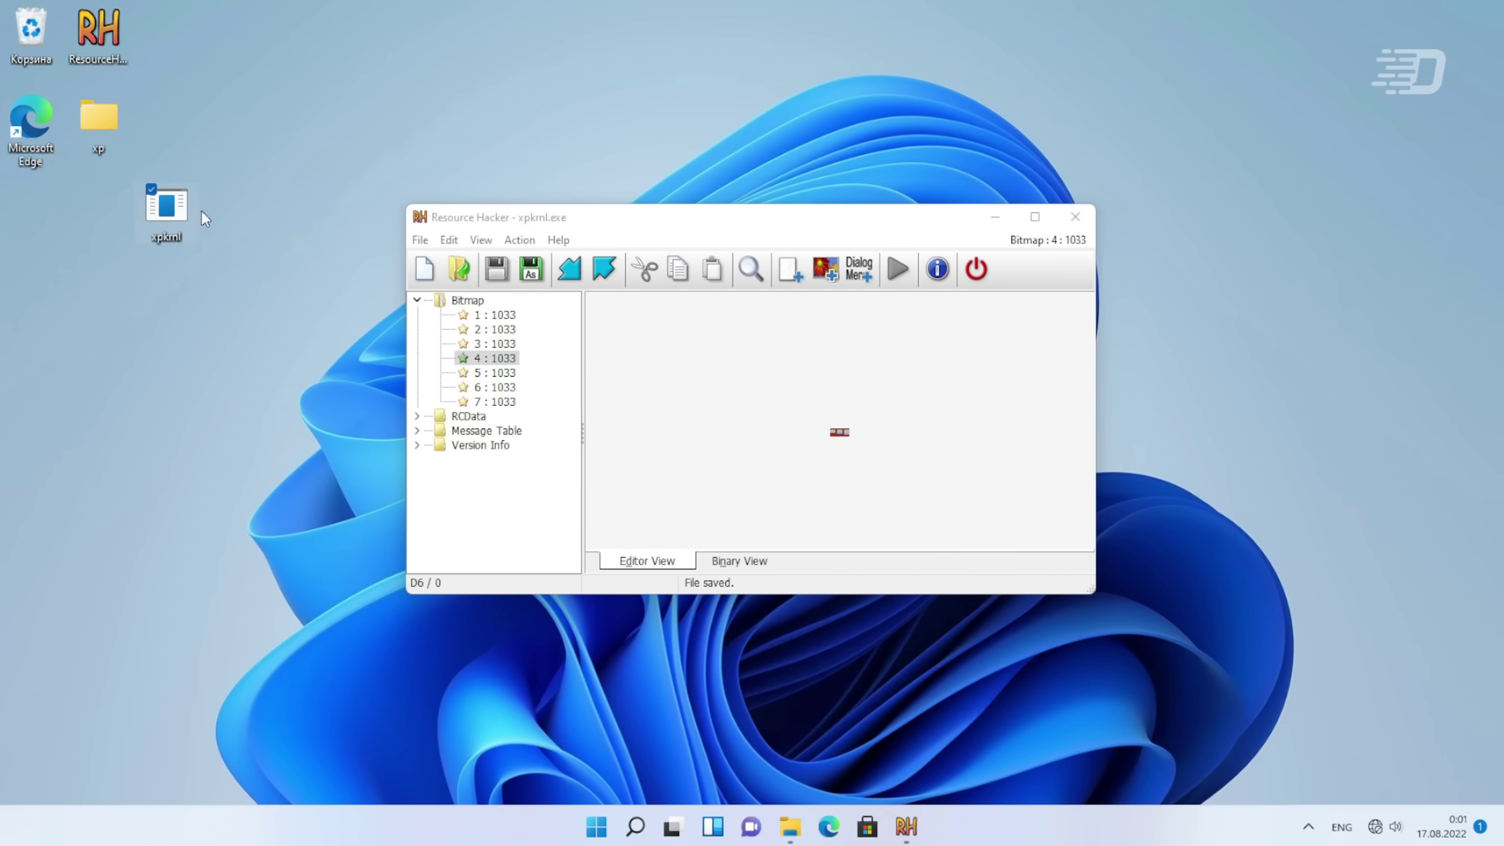
{"action": "left_click", "coordinate": [790, 409]}
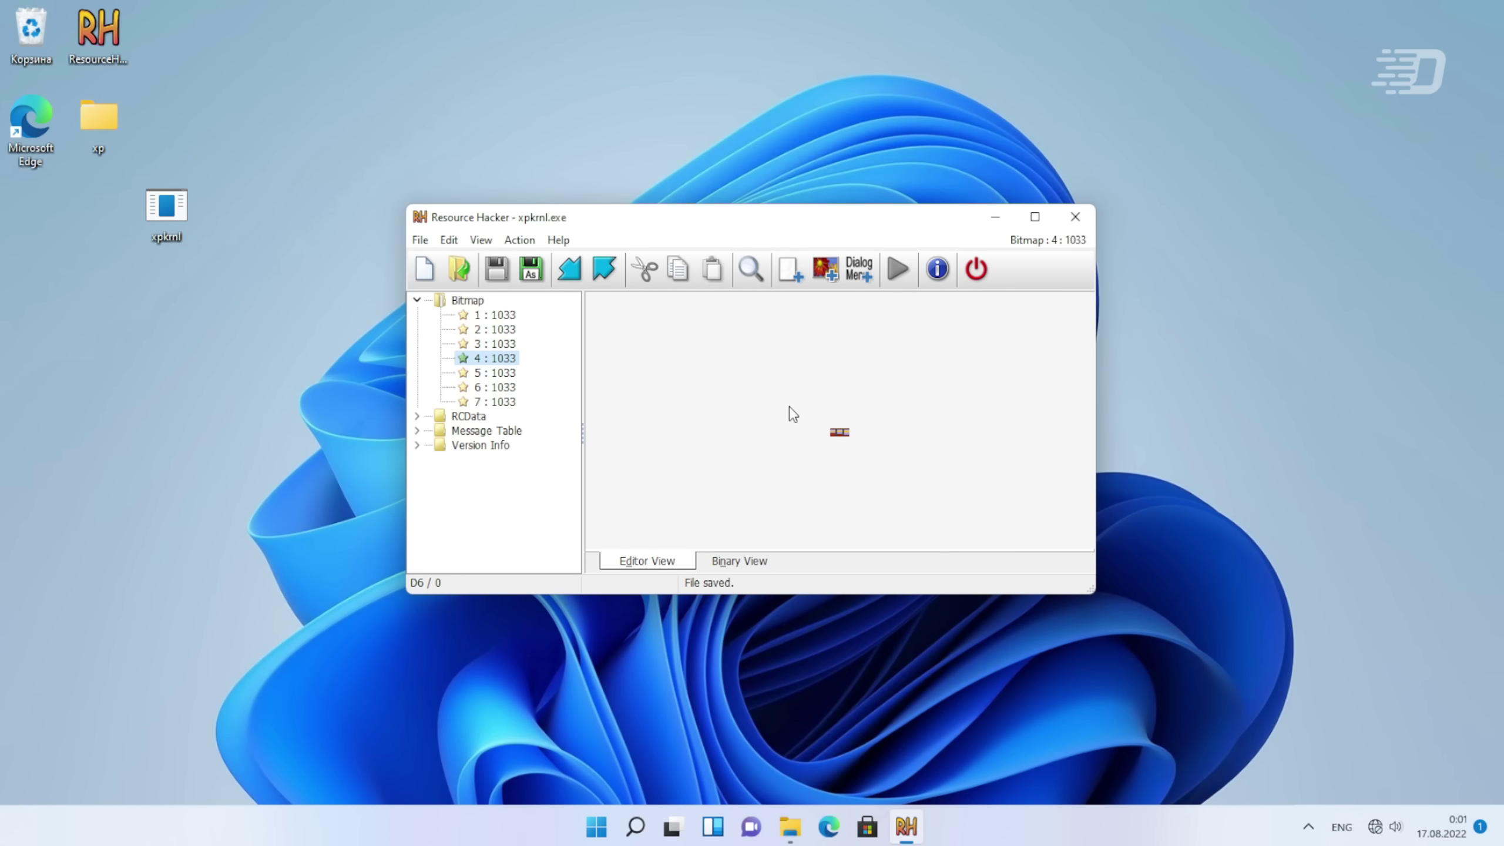
{"action": "left_click", "coordinate": [1074, 217]}
- Find Command Prompt among the Windows system tools, run it as administrator and allow it to make changes
{"action": "key", "text": "super"}
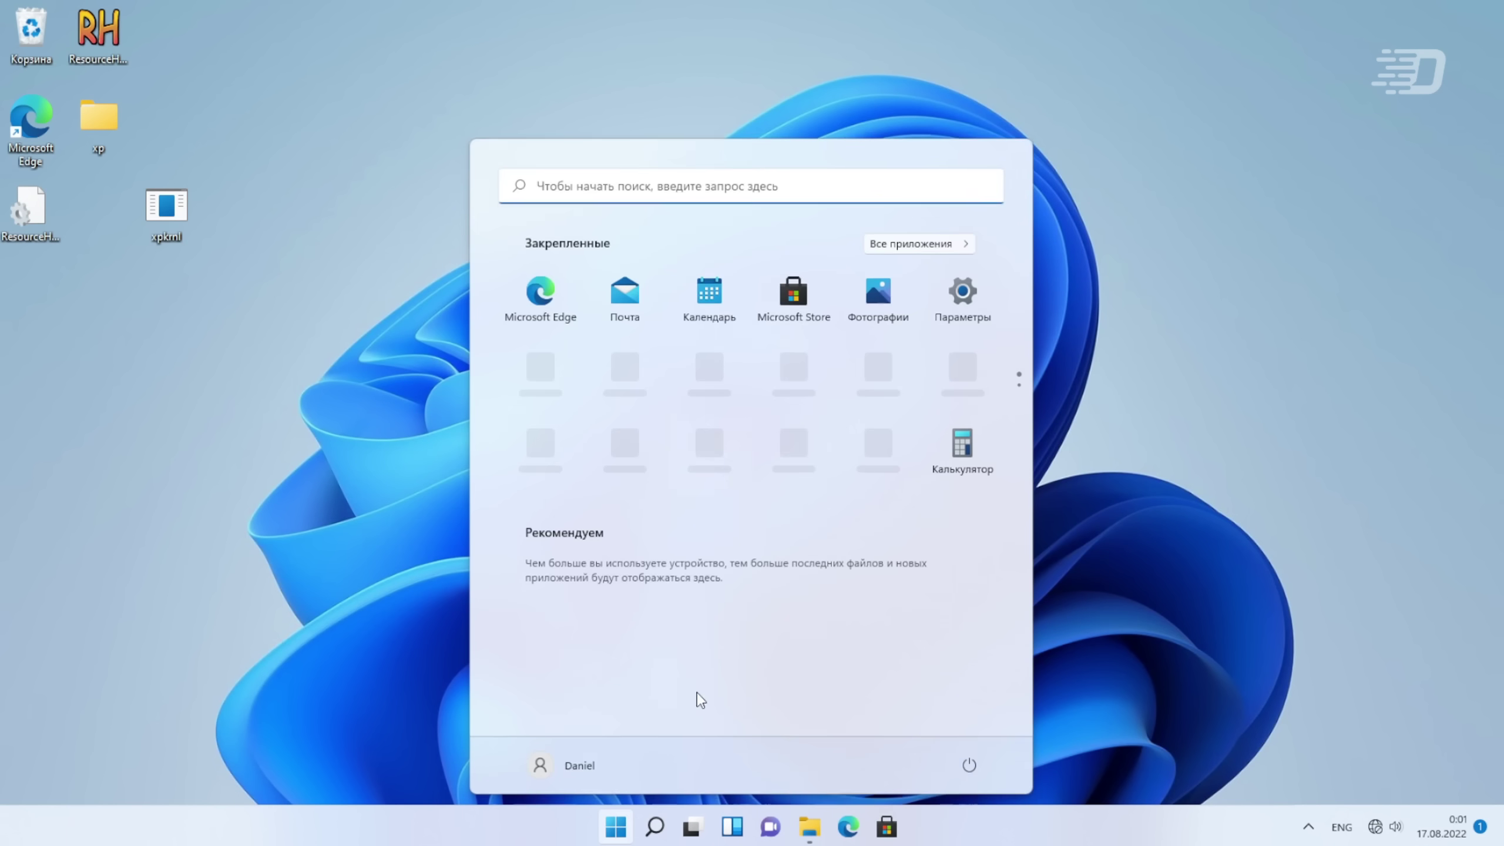
{"action": "left_click", "coordinate": [918, 249]}
{"action": "scroll", "coordinate": [693, 511], "scroll_direction": "down", "scroll_amount": 5}
{"action": "scroll", "coordinate": [626, 501], "scroll_direction": "down", "scroll_amount": 3}
{"action": "scroll", "coordinate": [621, 348], "scroll_direction": "up", "scroll_amount": 1}
{"action": "left_click", "coordinate": [619, 343]}
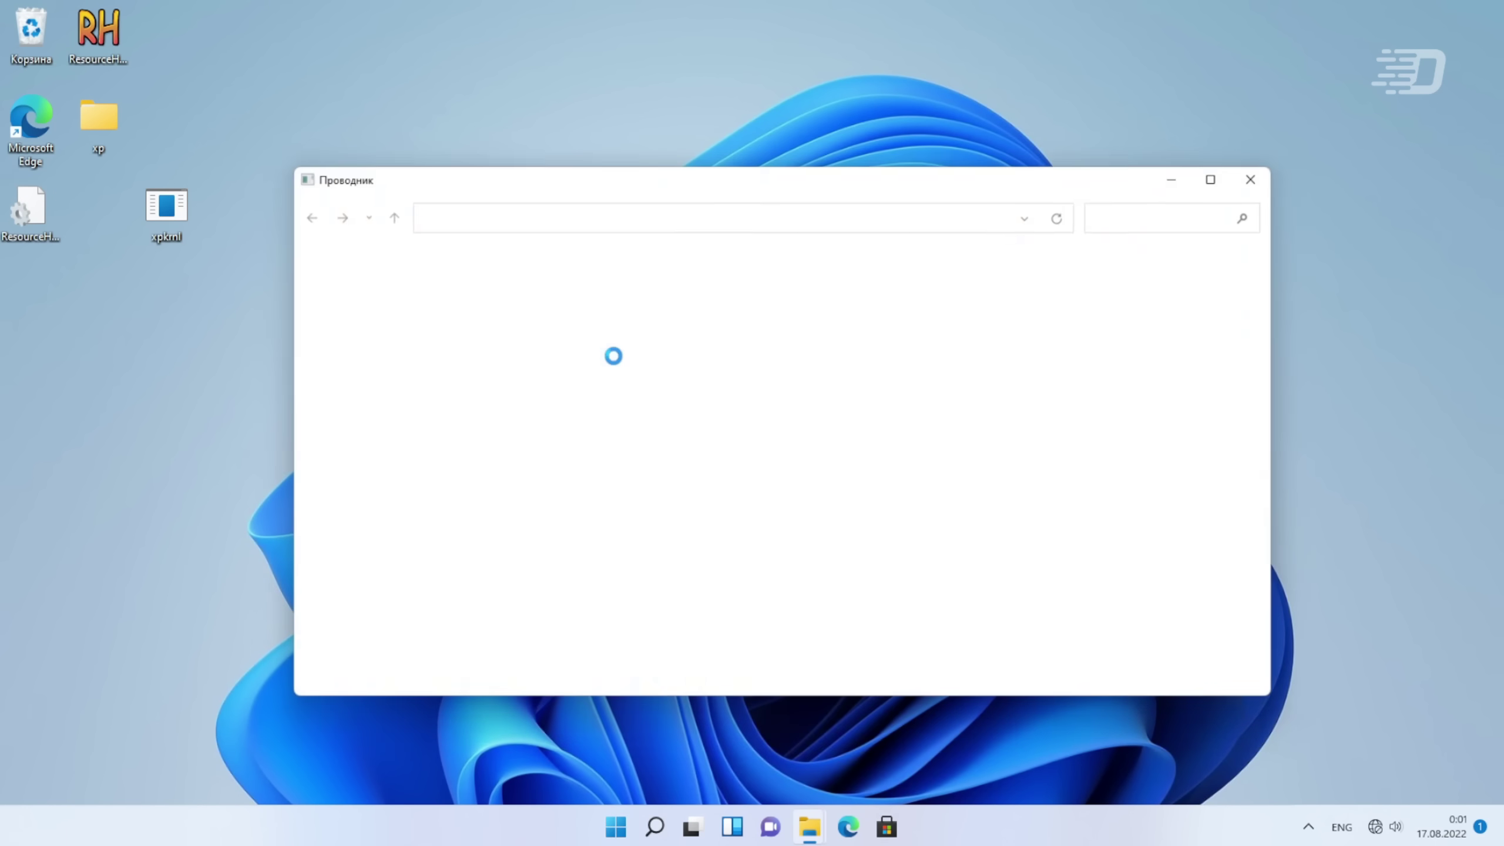
{"action": "right_click", "coordinate": [982, 498]}
{"action": "left_click", "coordinate": [1051, 529]}
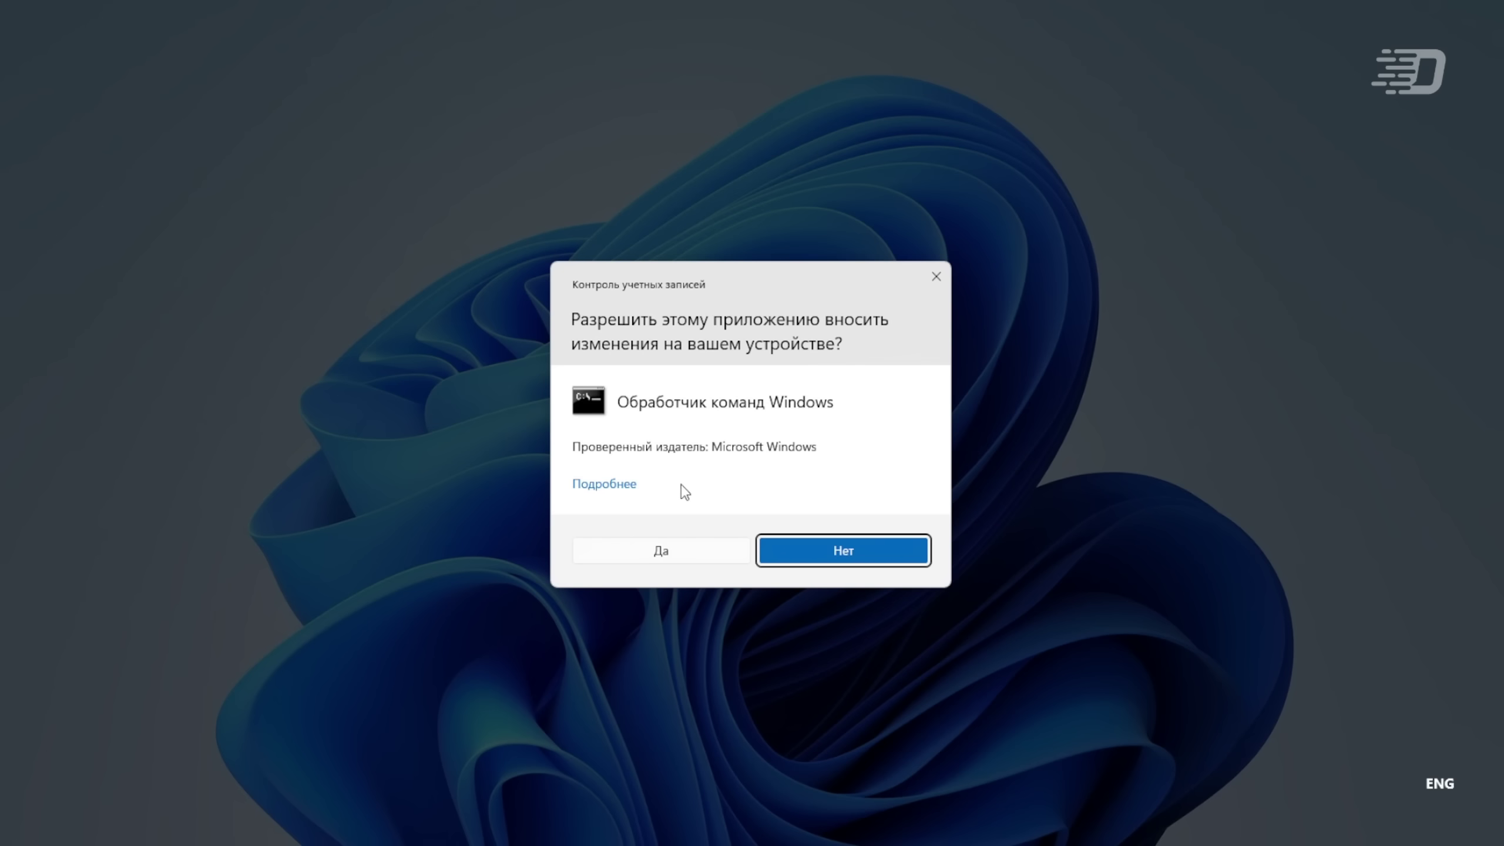
{"action": "left_click", "coordinate": [705, 546]}
- Clear the other windows away from Command Prompt and list the boot configuration entries with bcdedit
{"action": "left_click_drag", "start_coordinate": [506, 214], "coordinate": [681, 131]}
{"action": "key", "text": "super+Home"}
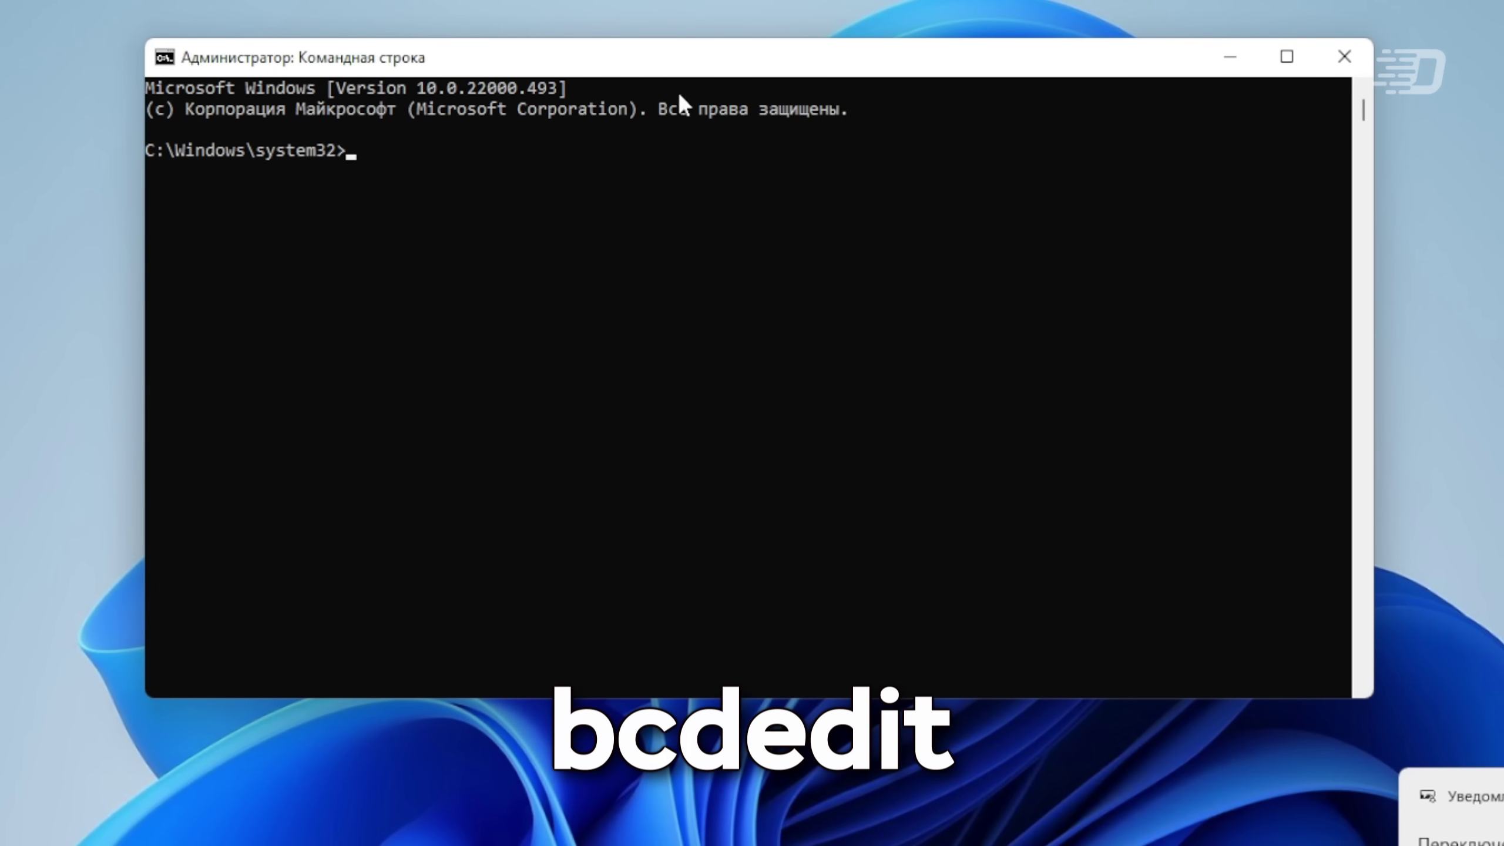
{"action": "left_click", "coordinate": [680, 207]}
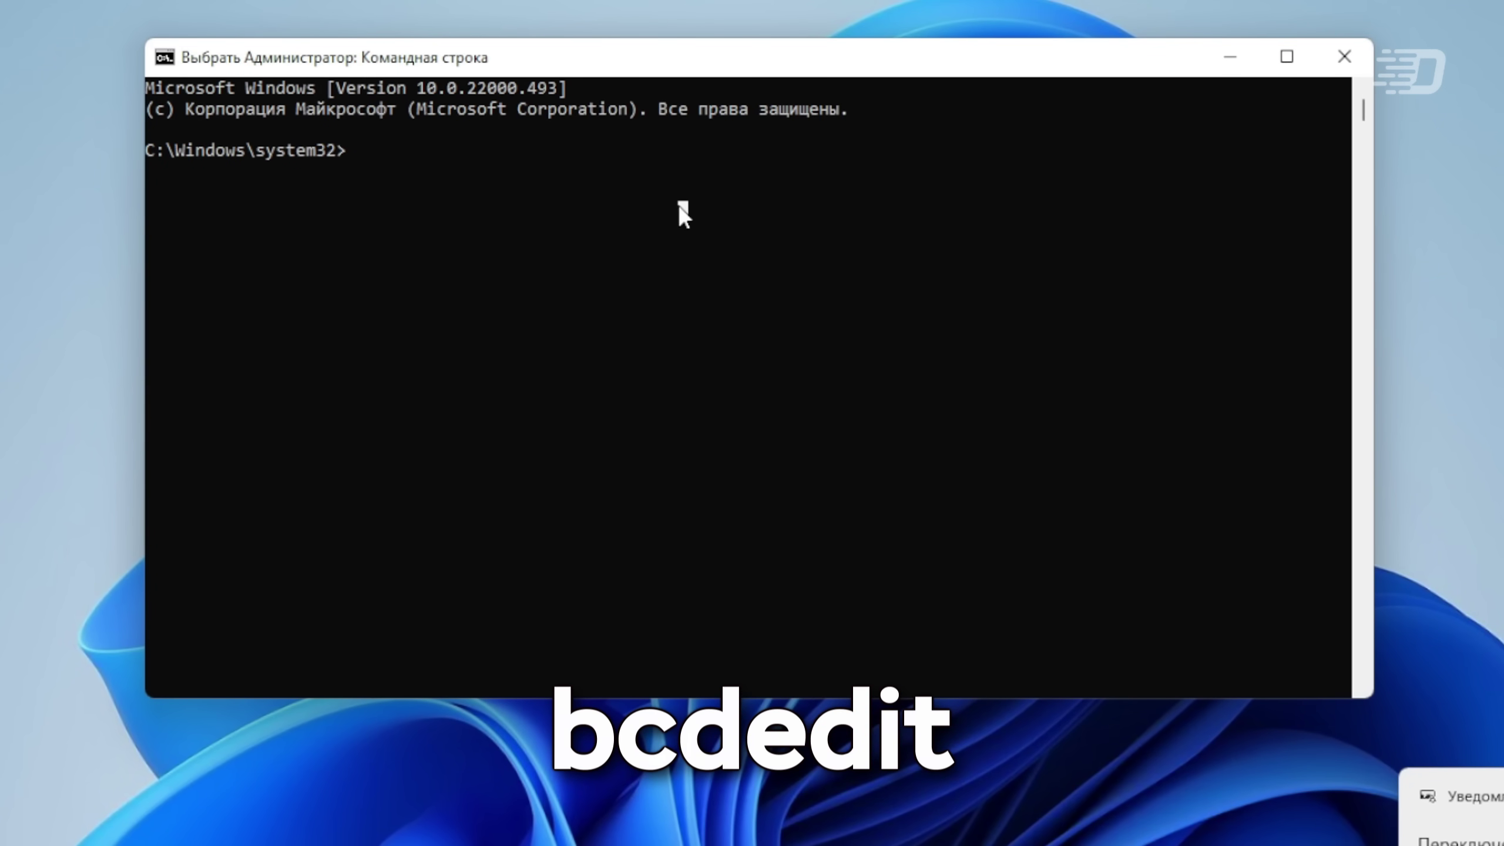
{"action": "type", "text": "bcdedit"}
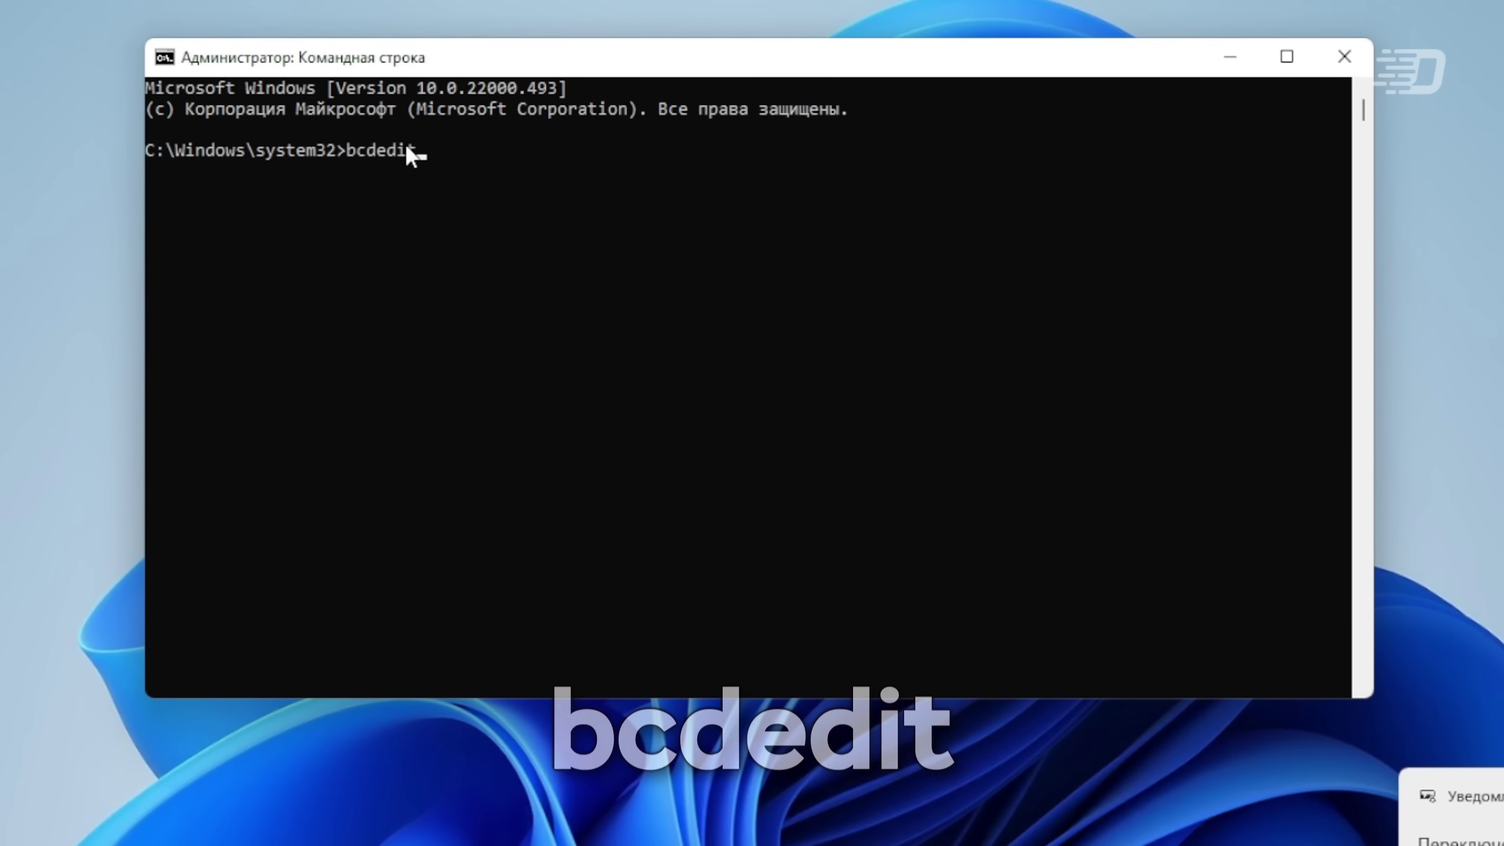
{"action": "key", "text": "Return"}
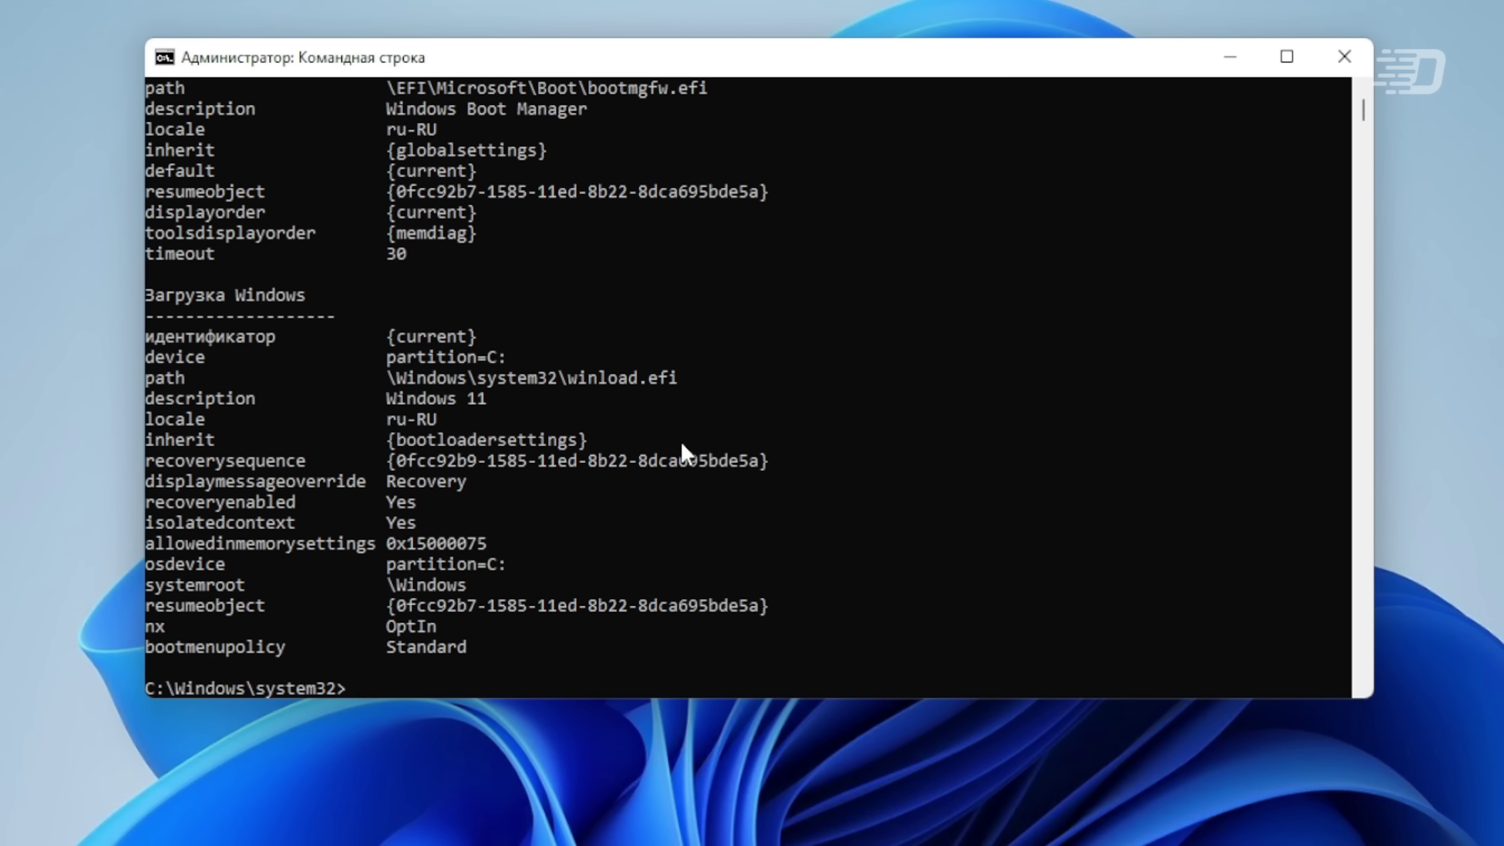
- Duplicate the current boot entry under the description "Windows XP" by running bcdedit /copy {current} /d "Windows XP"
{"action": "type", "text": "bcdedit /copy {}"}
{"action": "key", "text": "Left"}
{"action": "type", "text": "current}"}
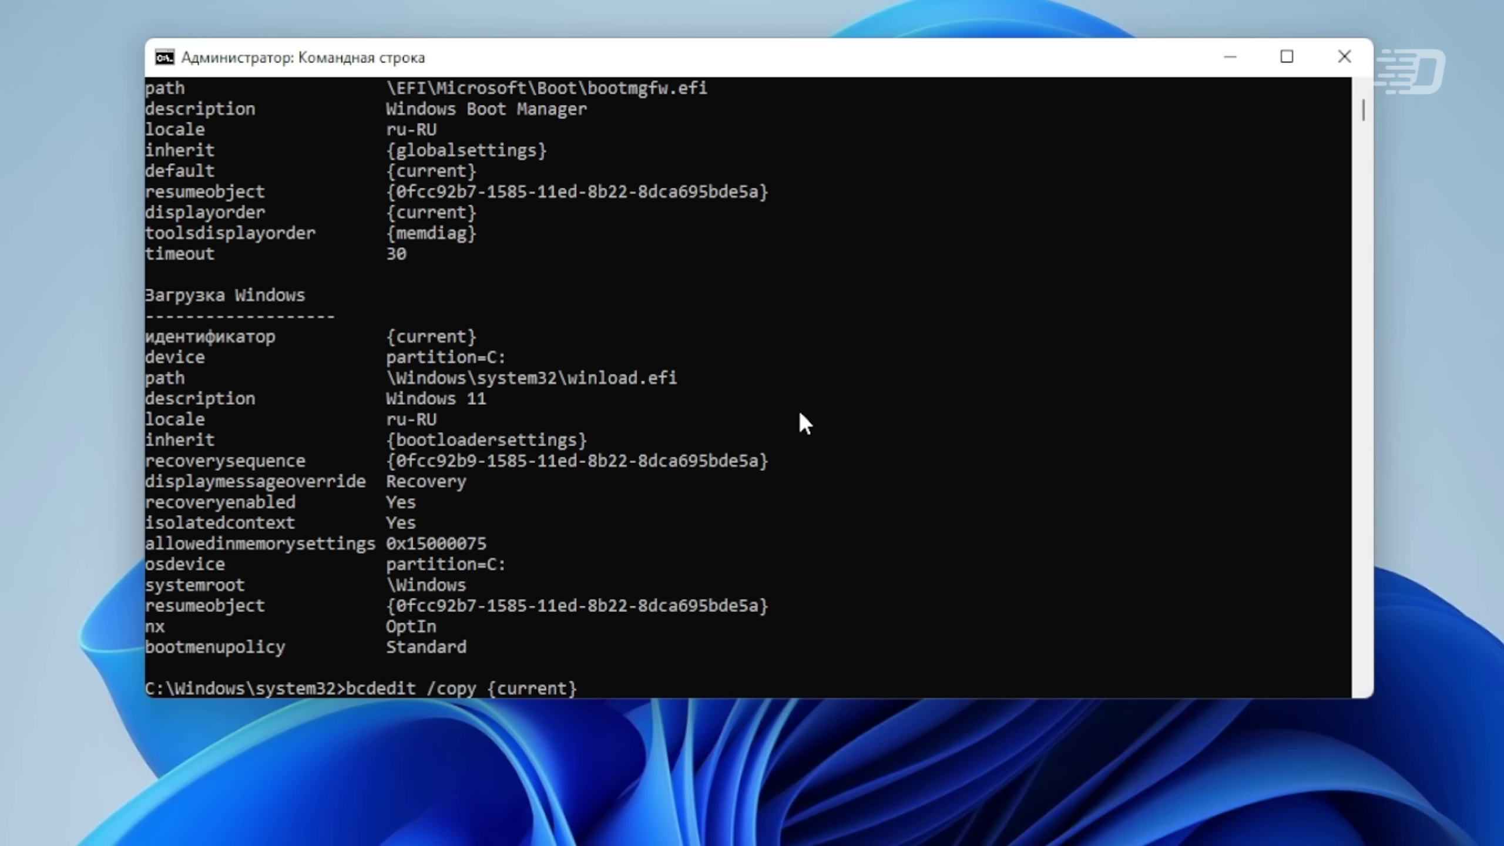
{"action": "type", "text": " /d \"\""}
{"action": "key", "text": "Left"}
{"action": "type", "text": "Windows XP"}
{"action": "key", "text": "Right"}
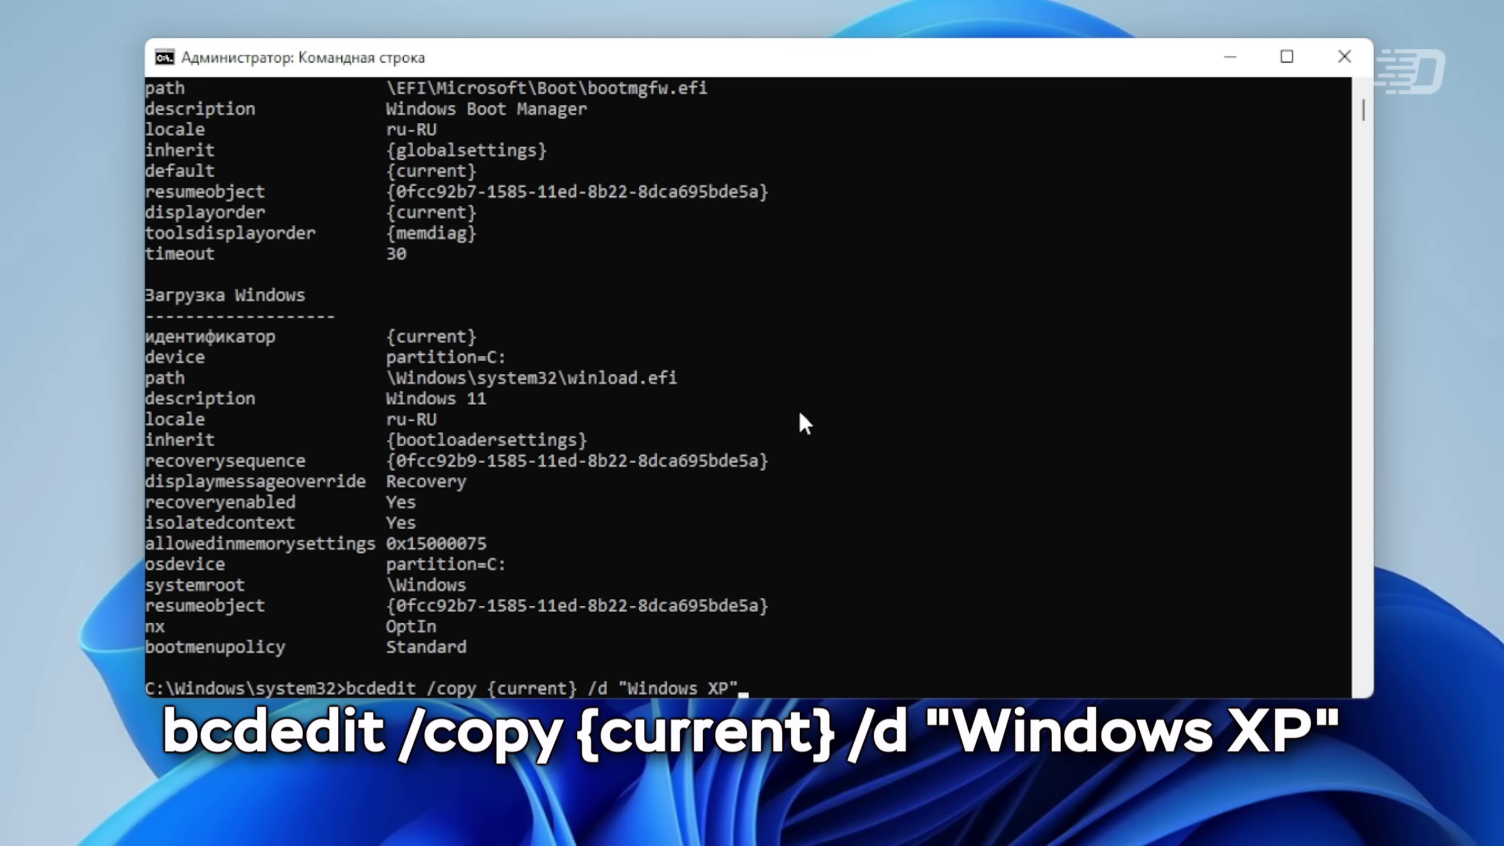
{"action": "key", "text": "Return"}
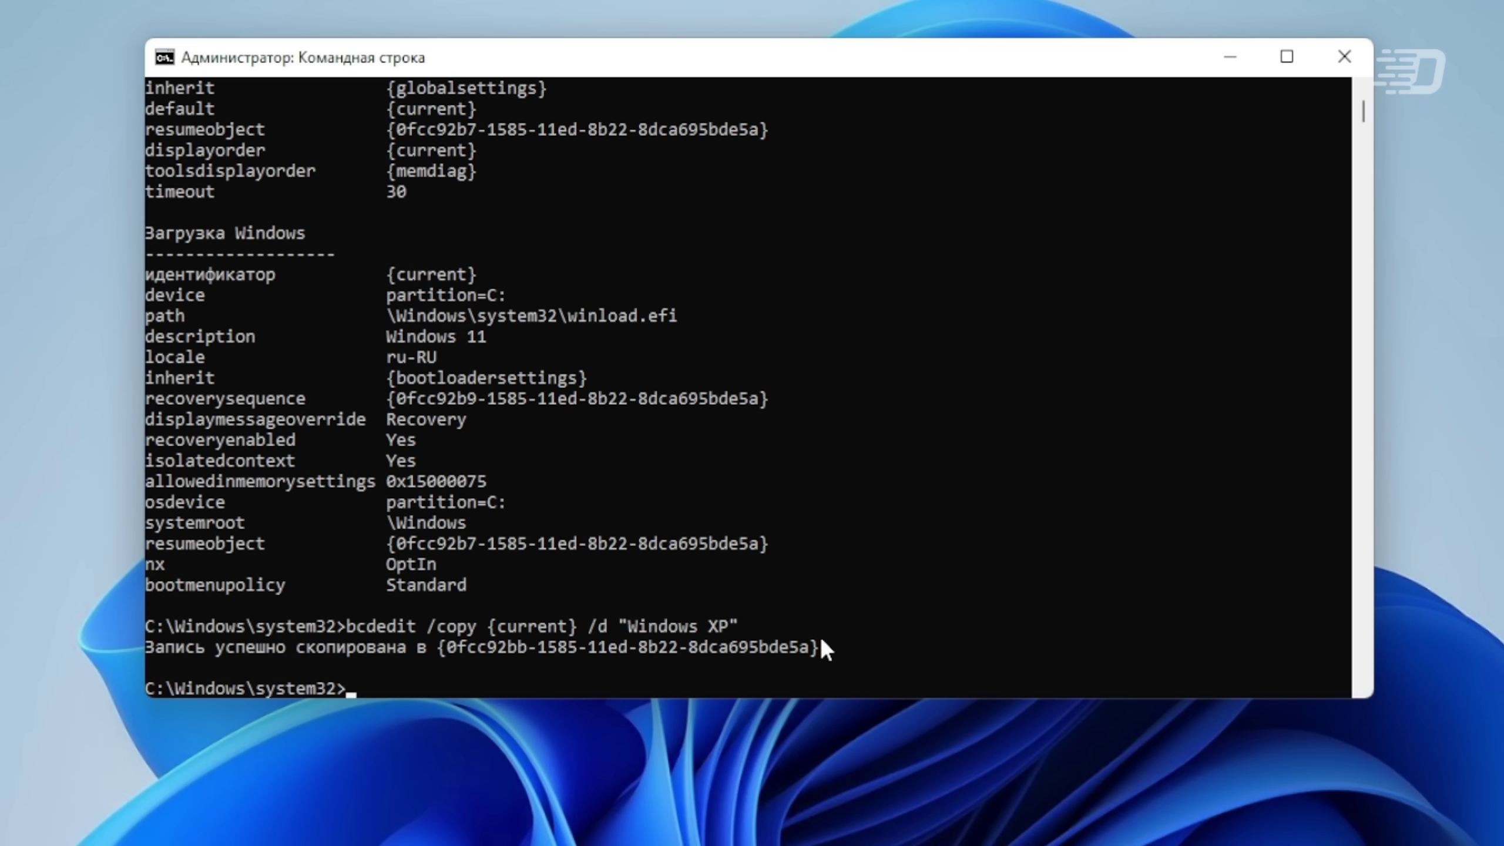
- Copy the new Windows XP boot entry's identifier, including its braces, from the output and begin another bcdedit command
{"action": "left_click_drag", "start_coordinate": [820, 649], "coordinate": [566, 668]}
{"action": "left_click_drag", "start_coordinate": [437, 649], "coordinate": [801, 655]}
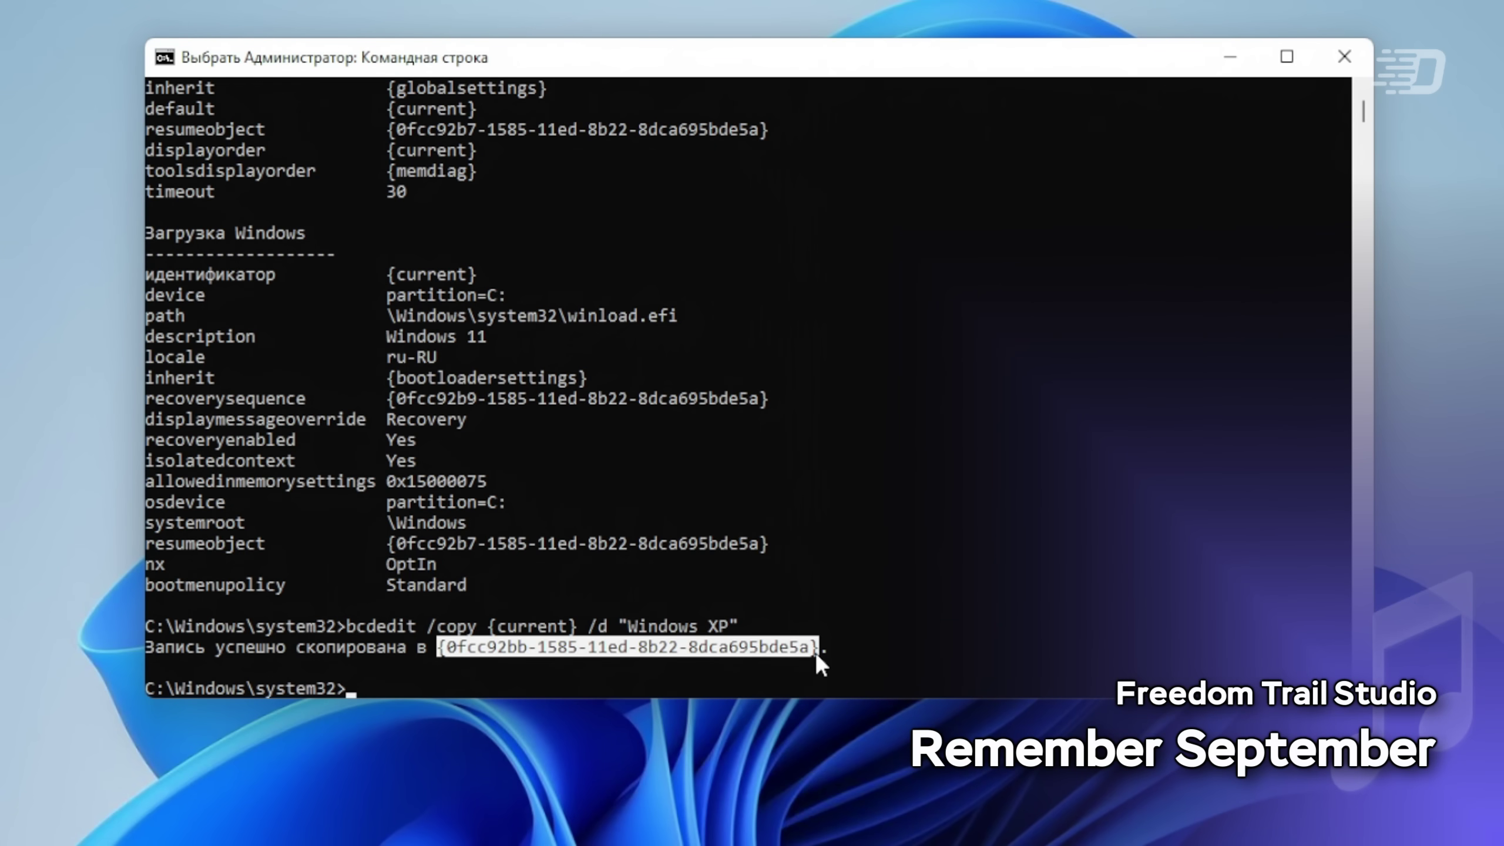
{"action": "key", "text": "ctrl+c"}
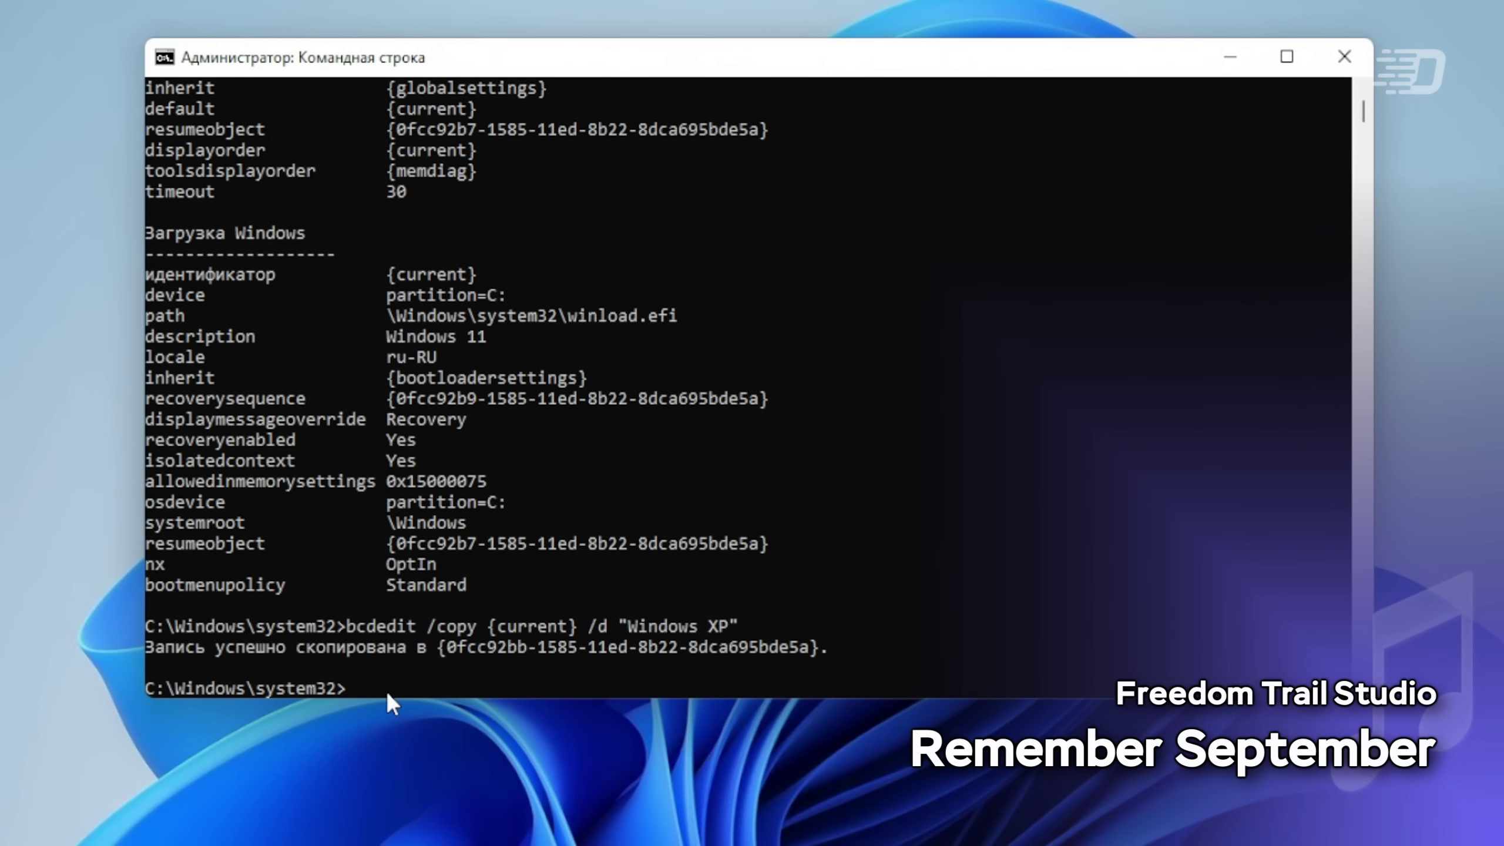
{"action": "type", "text": "bcdedit"}
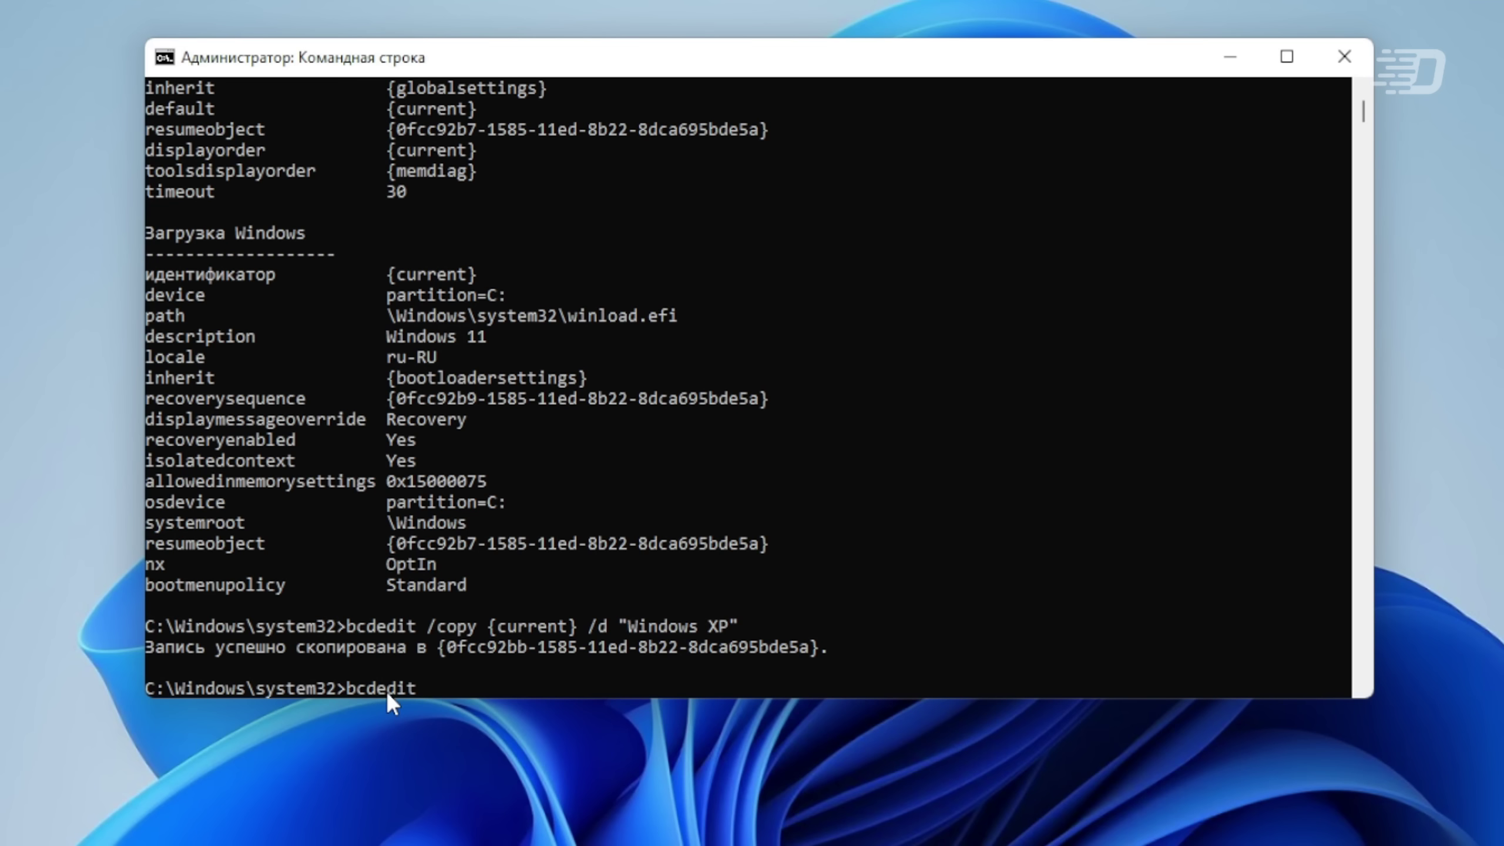